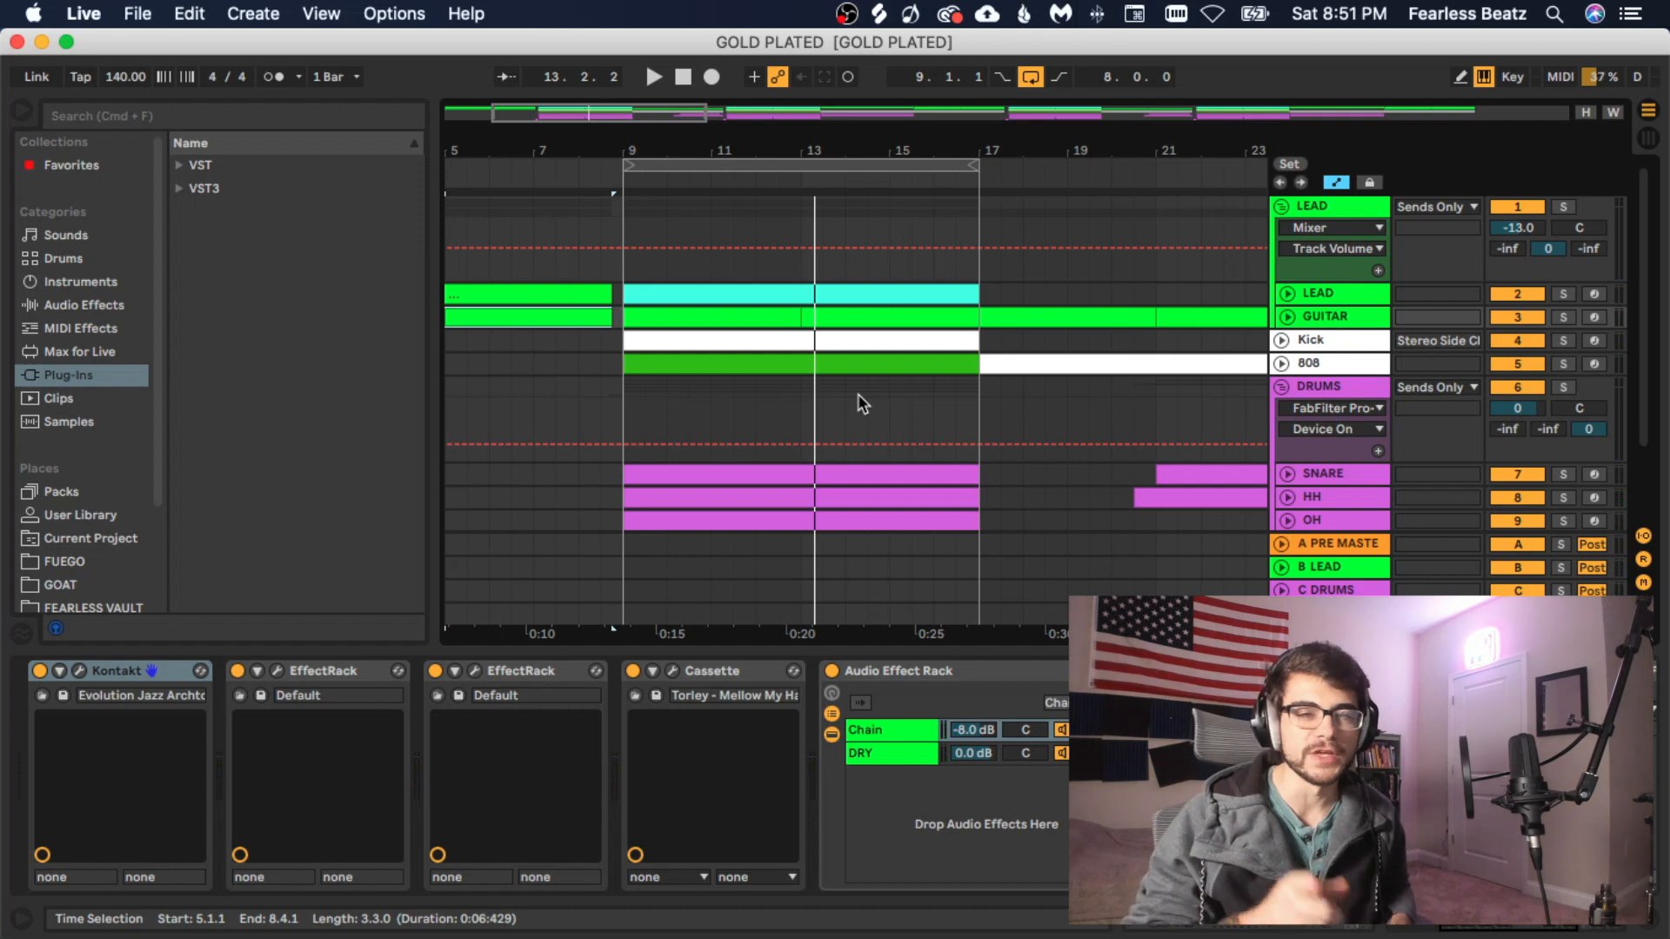
Step: Examine the Kick and 808 tracks' sampler settings and locate their source samples in the OG Slap Pack Vol. 1 folder
left_click(1317, 340)
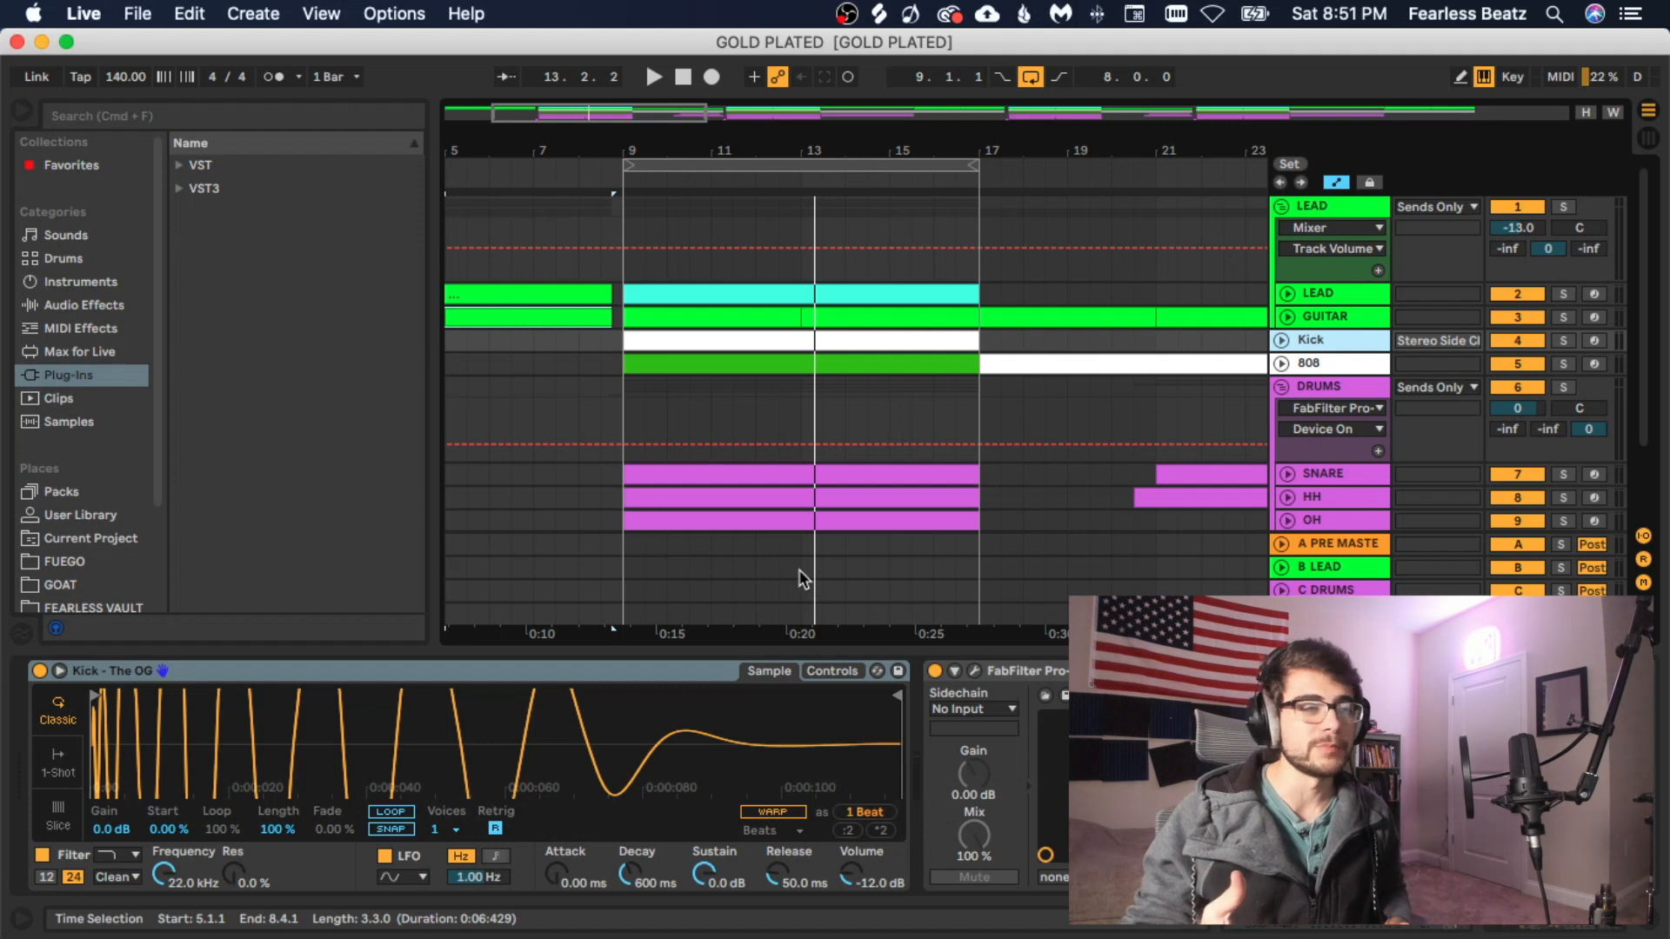
left_click(805, 443)
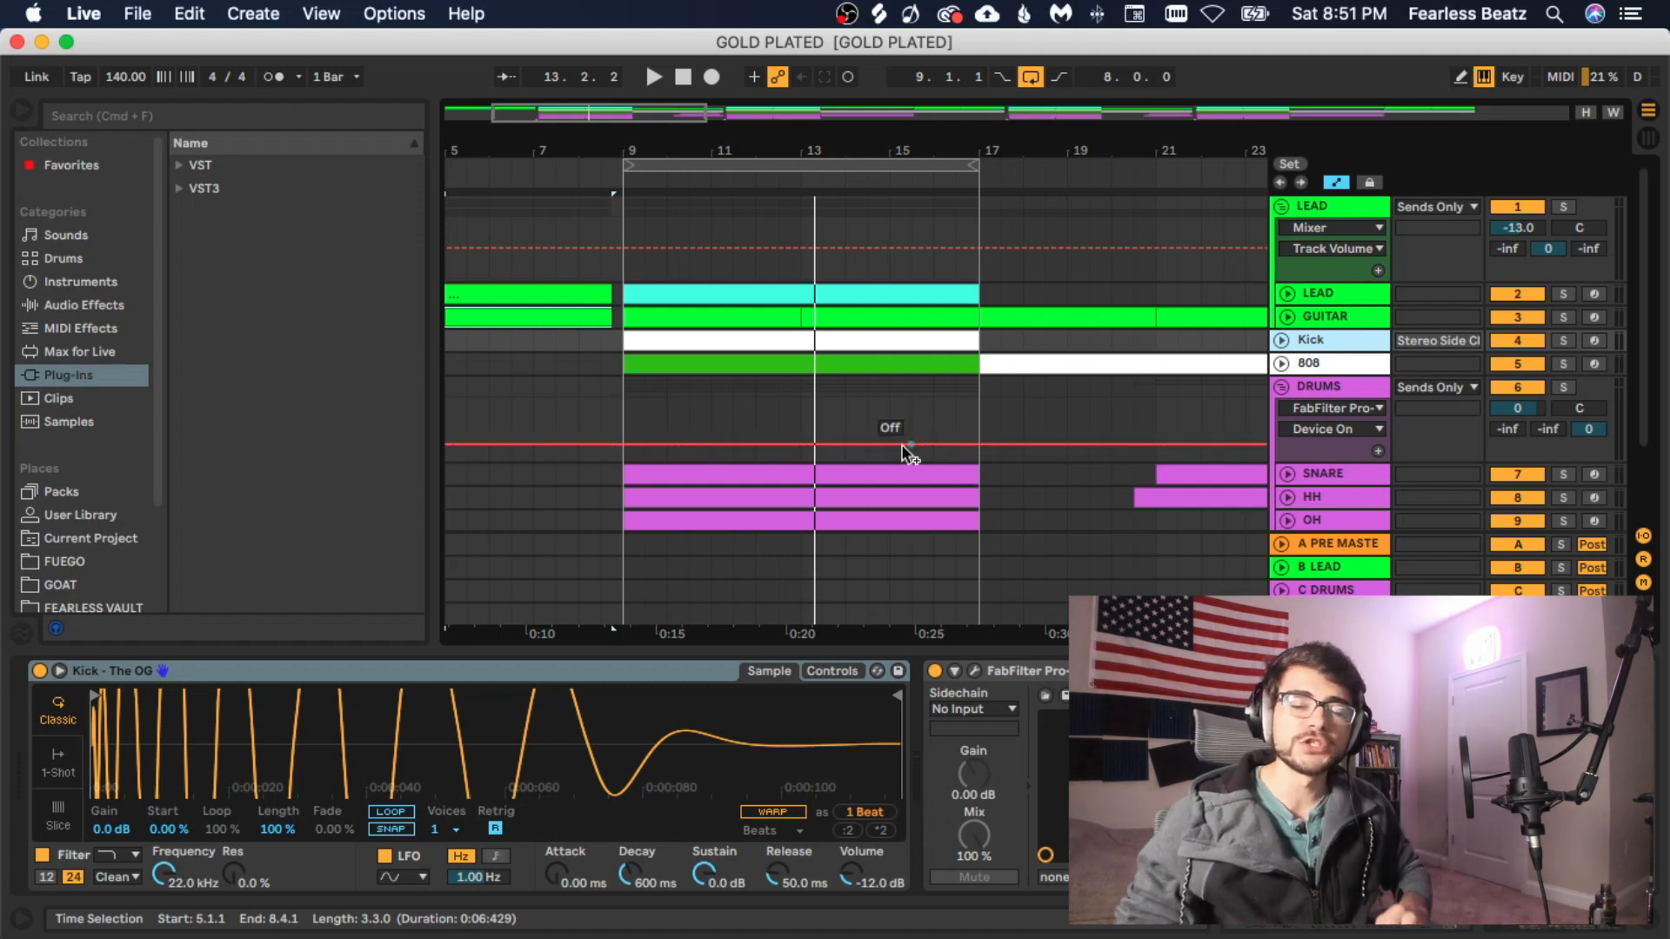
left_click(1170, 359)
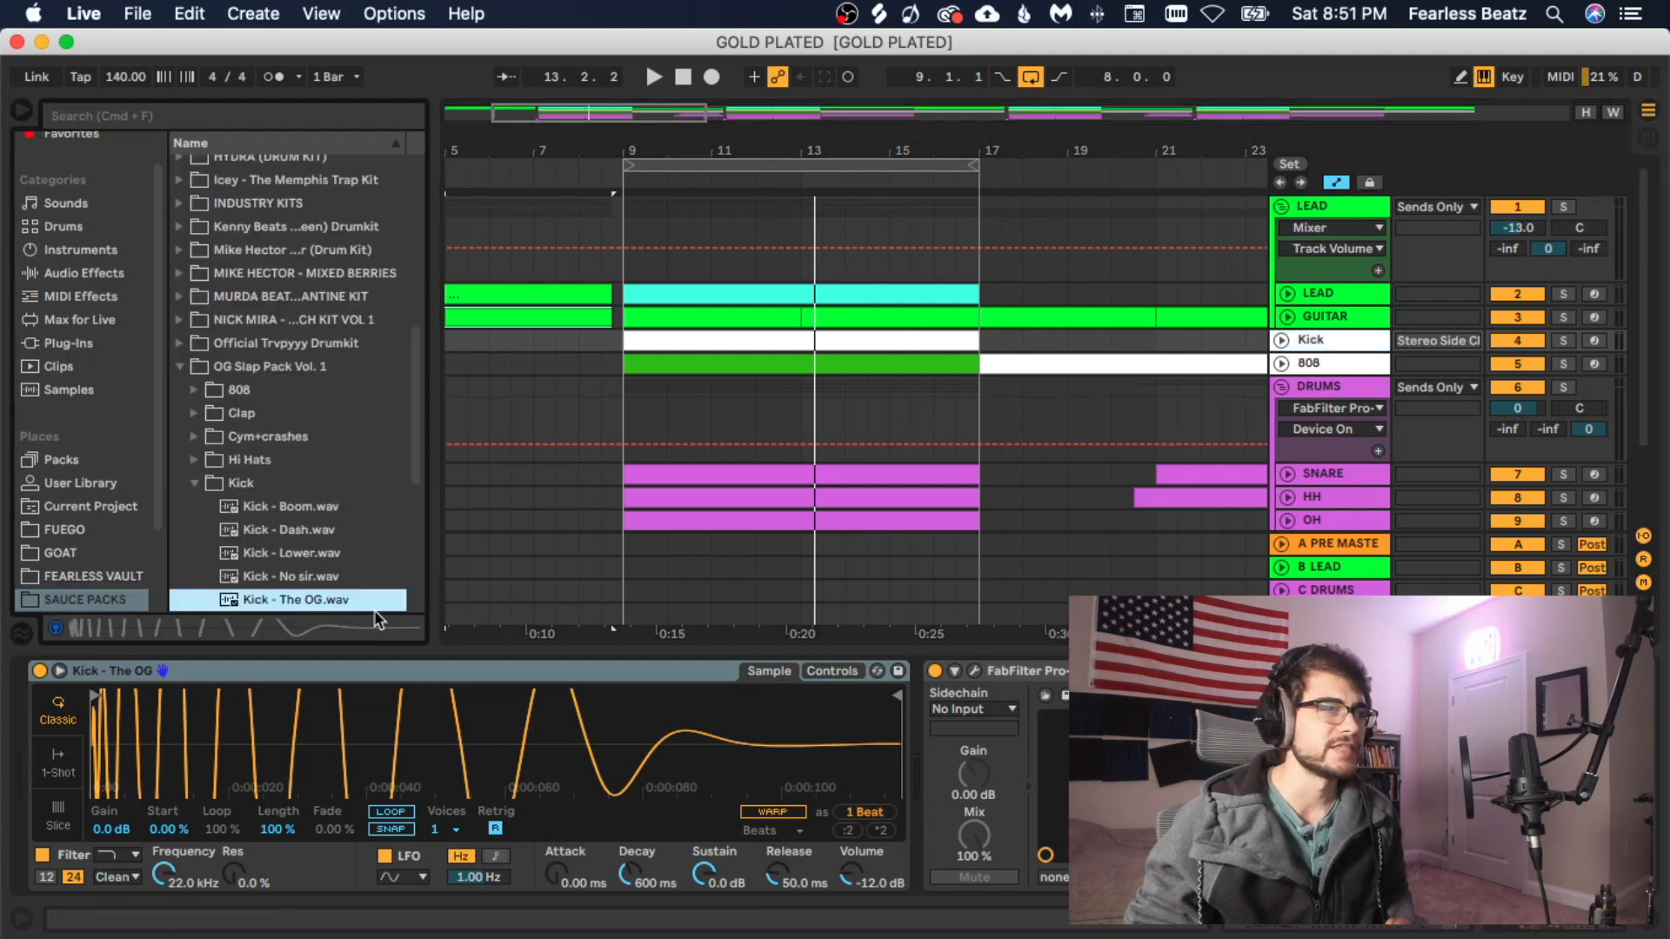
scroll(383, 609, "down", 2)
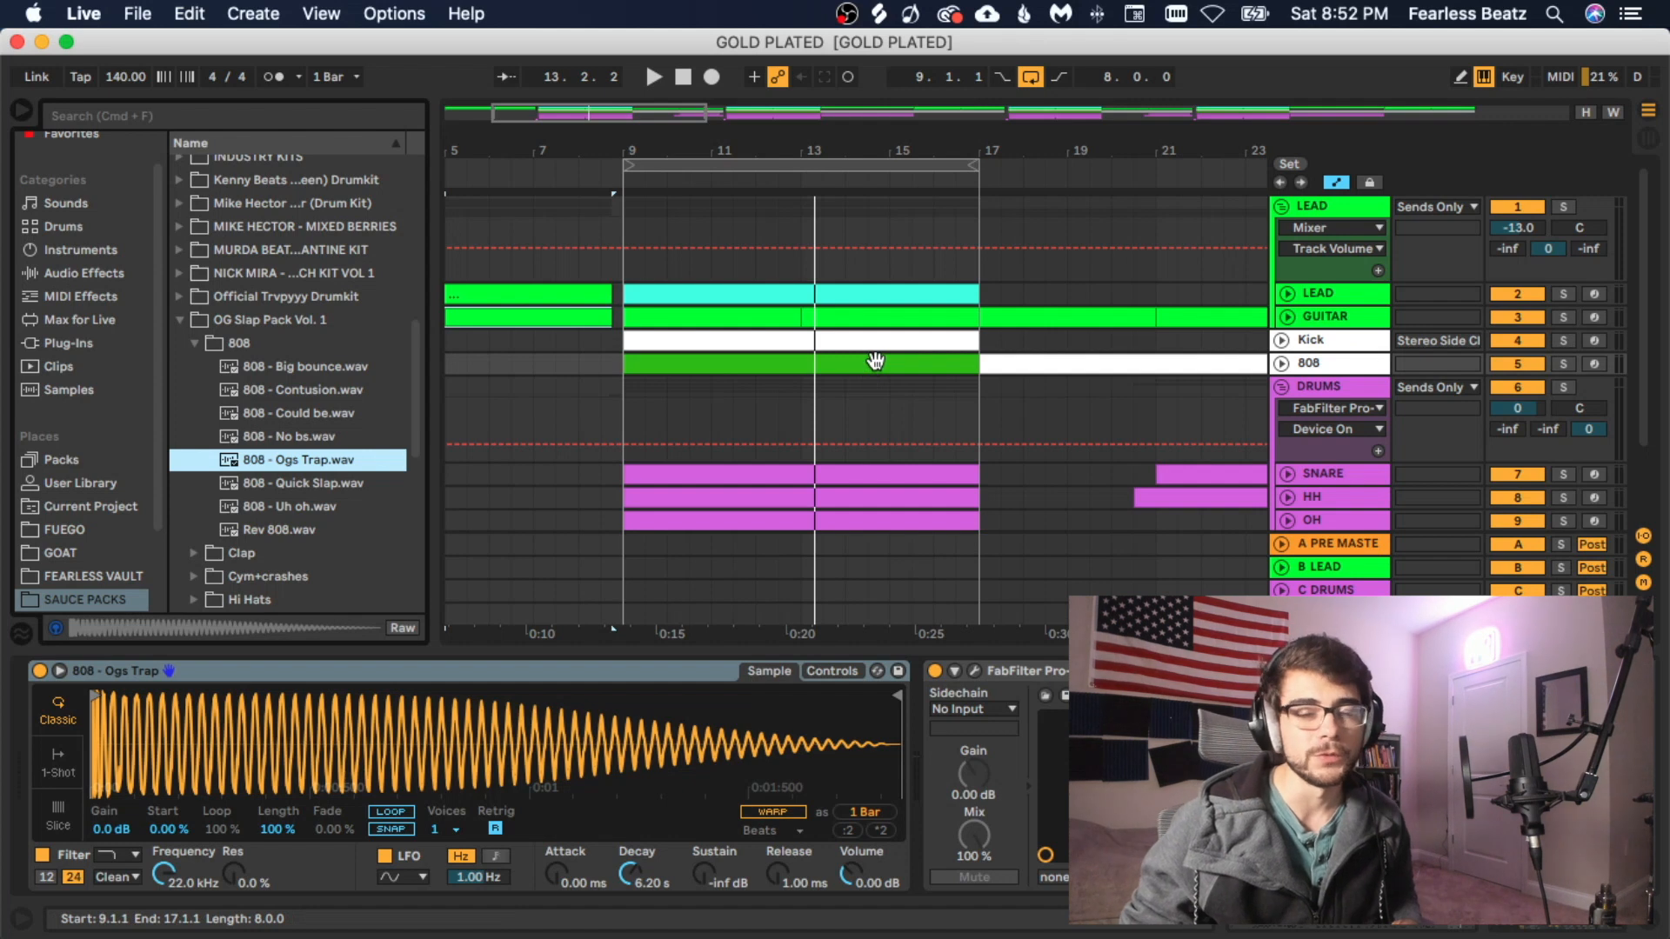
key("Up")
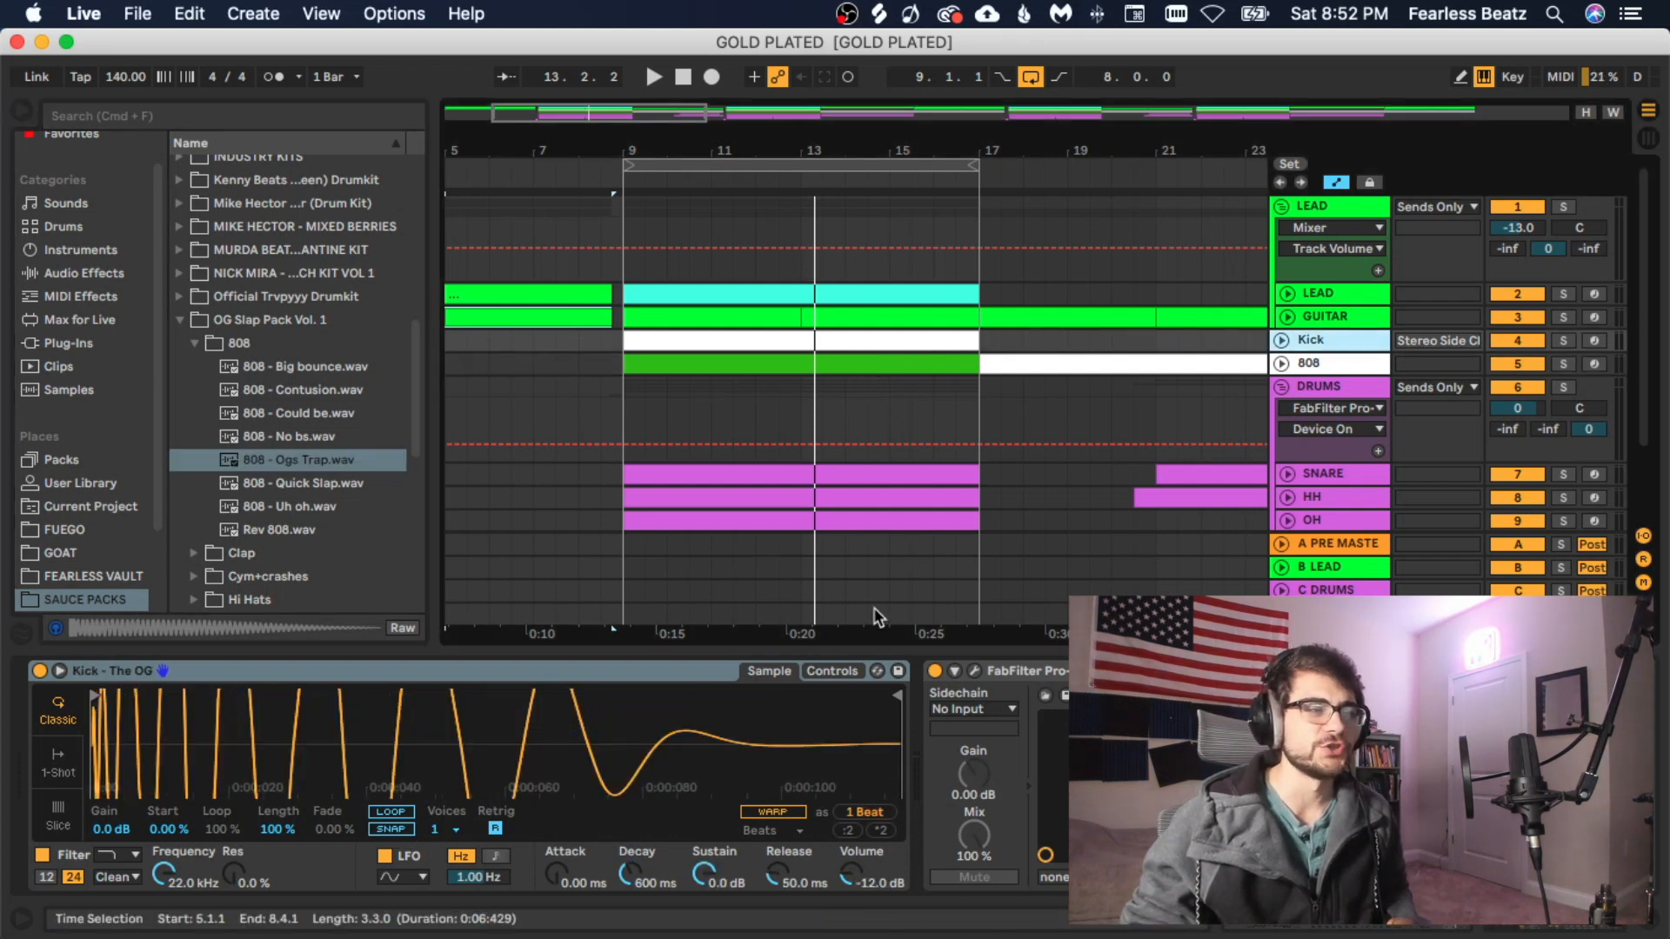
left_click(1319, 372)
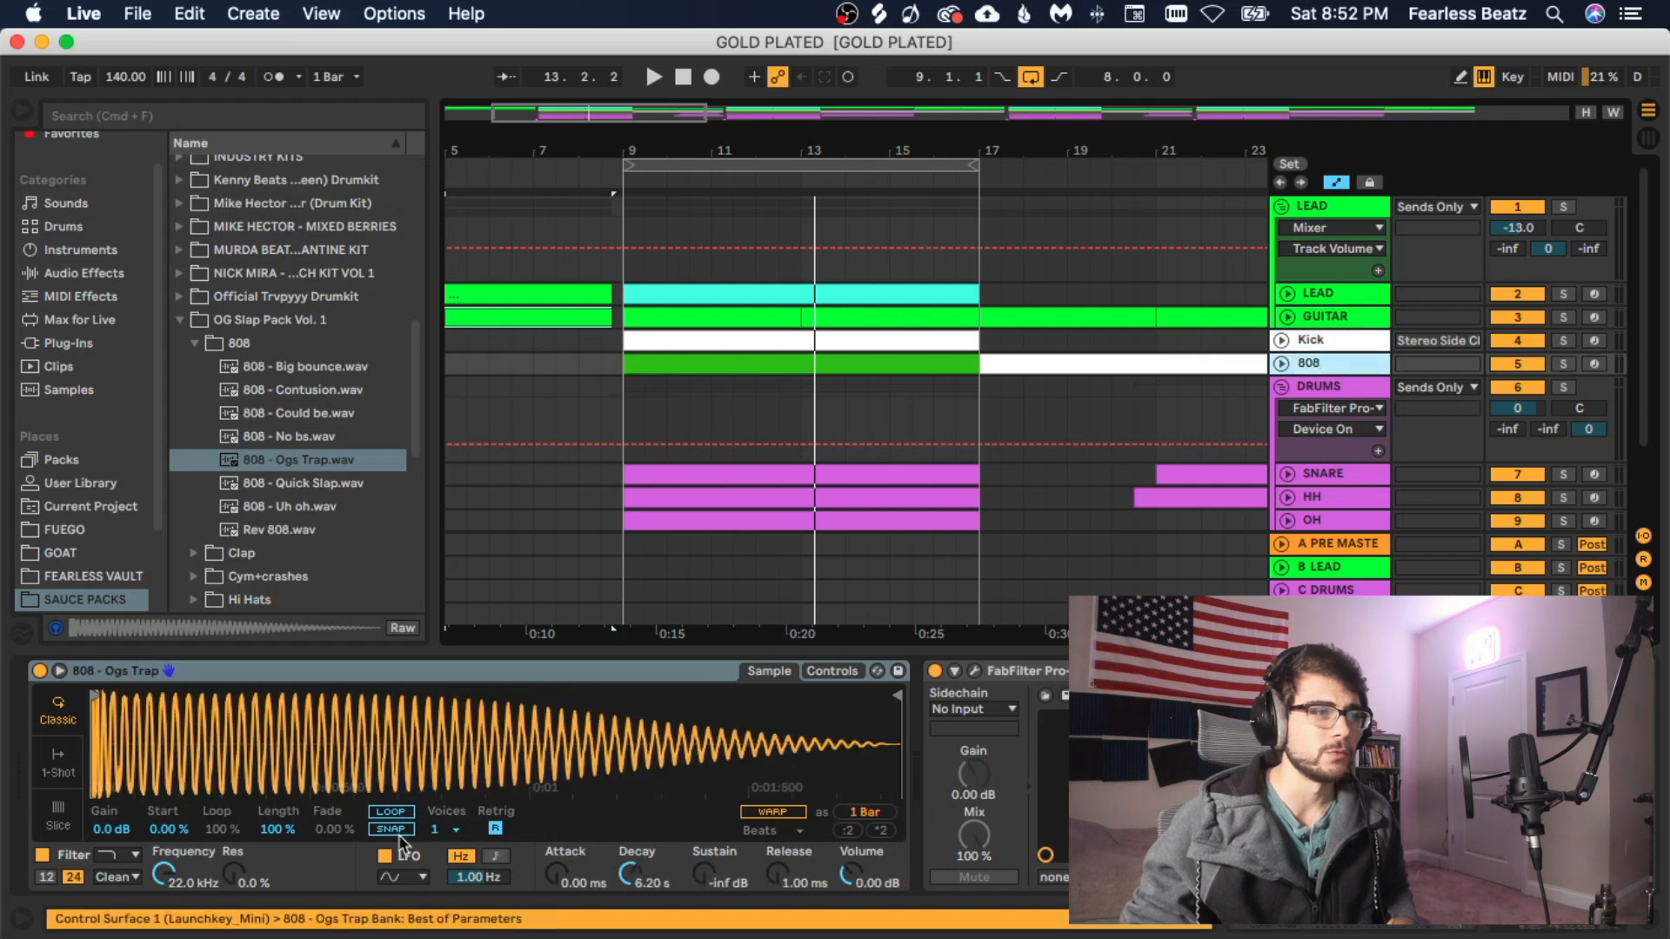
left_click(1329, 345)
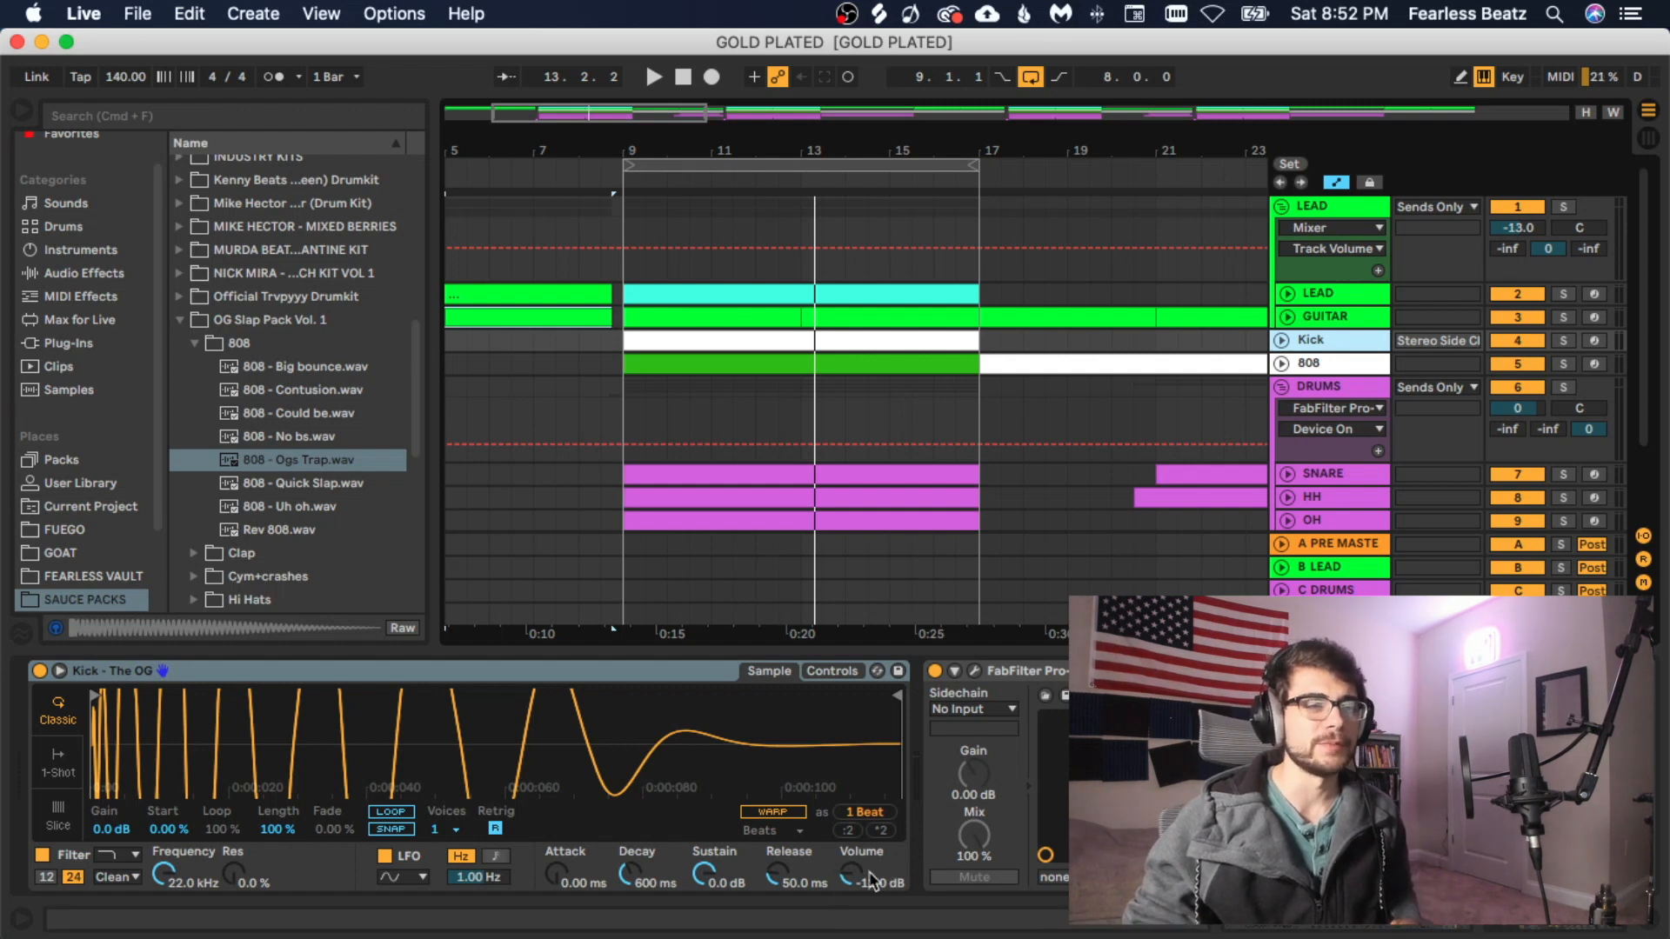
left_click(1314, 369)
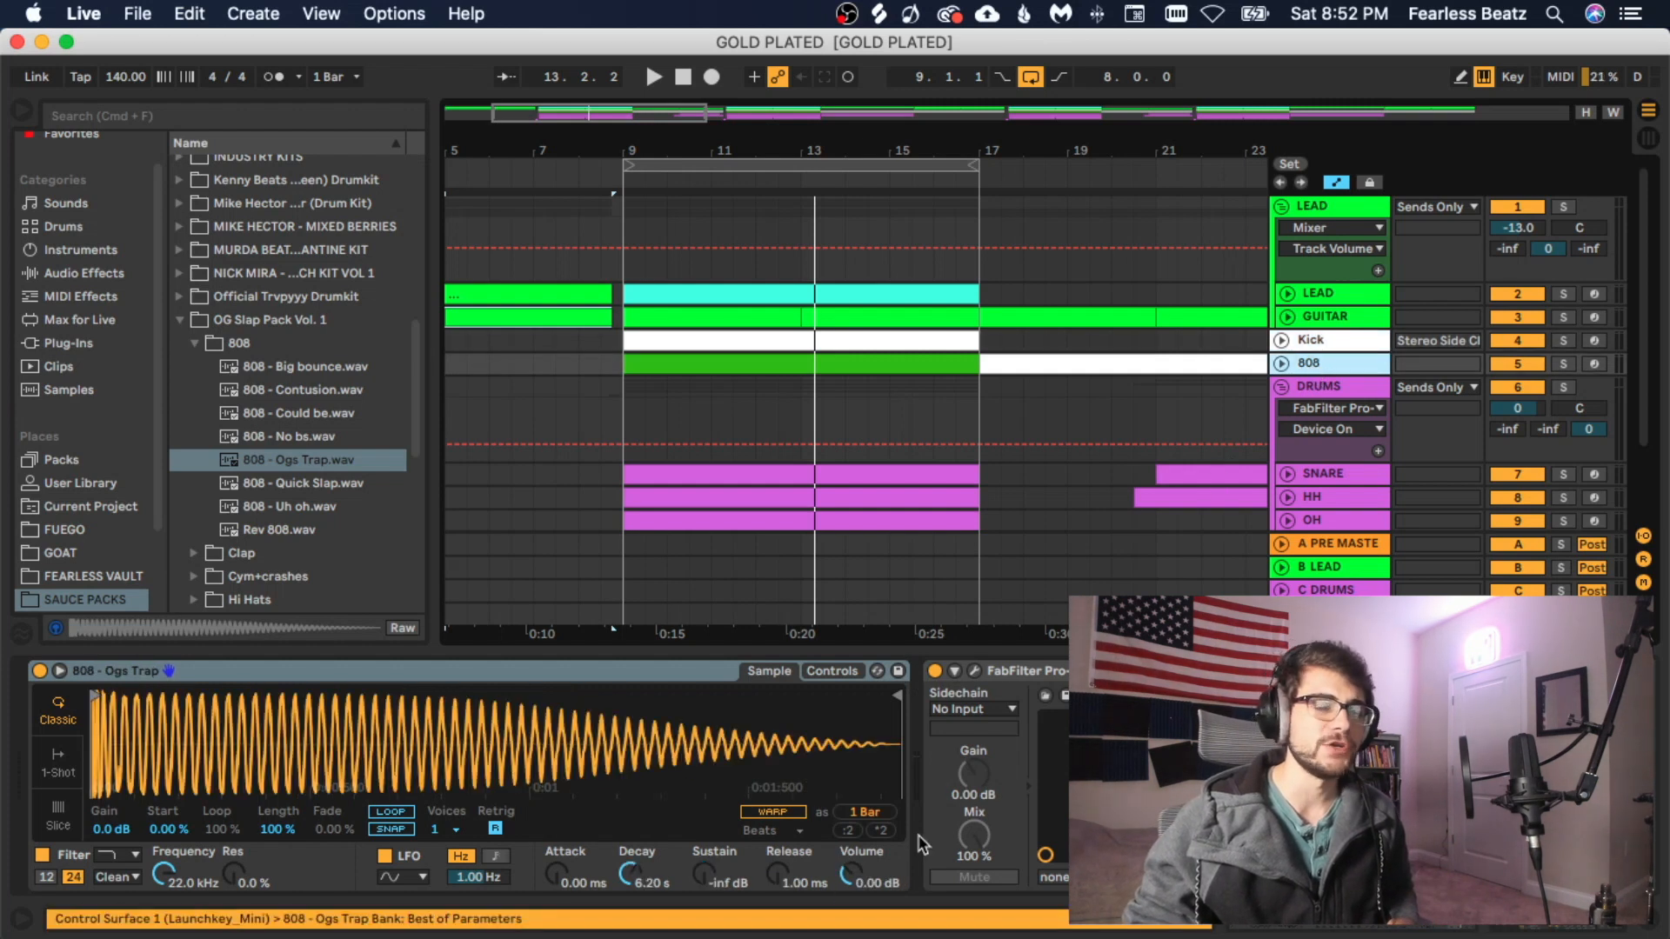
Step: Set the volume of the 808 track's sampler to 0 dB
left_click_drag(860, 893, 852, 880)
type("0")
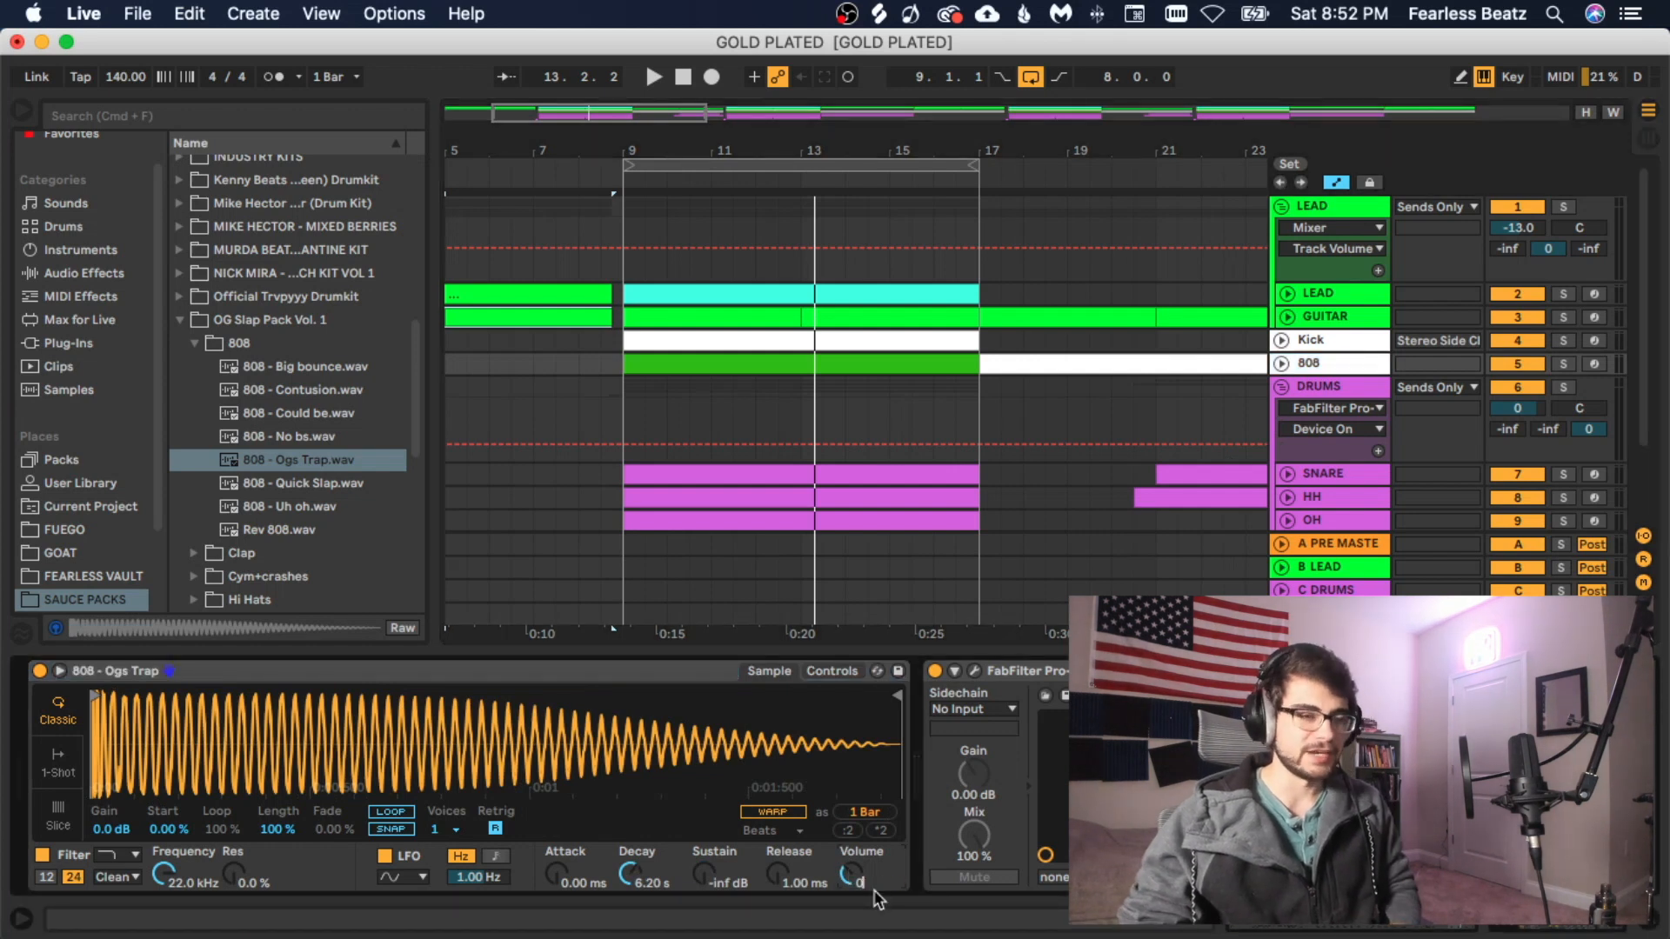
key("Return")
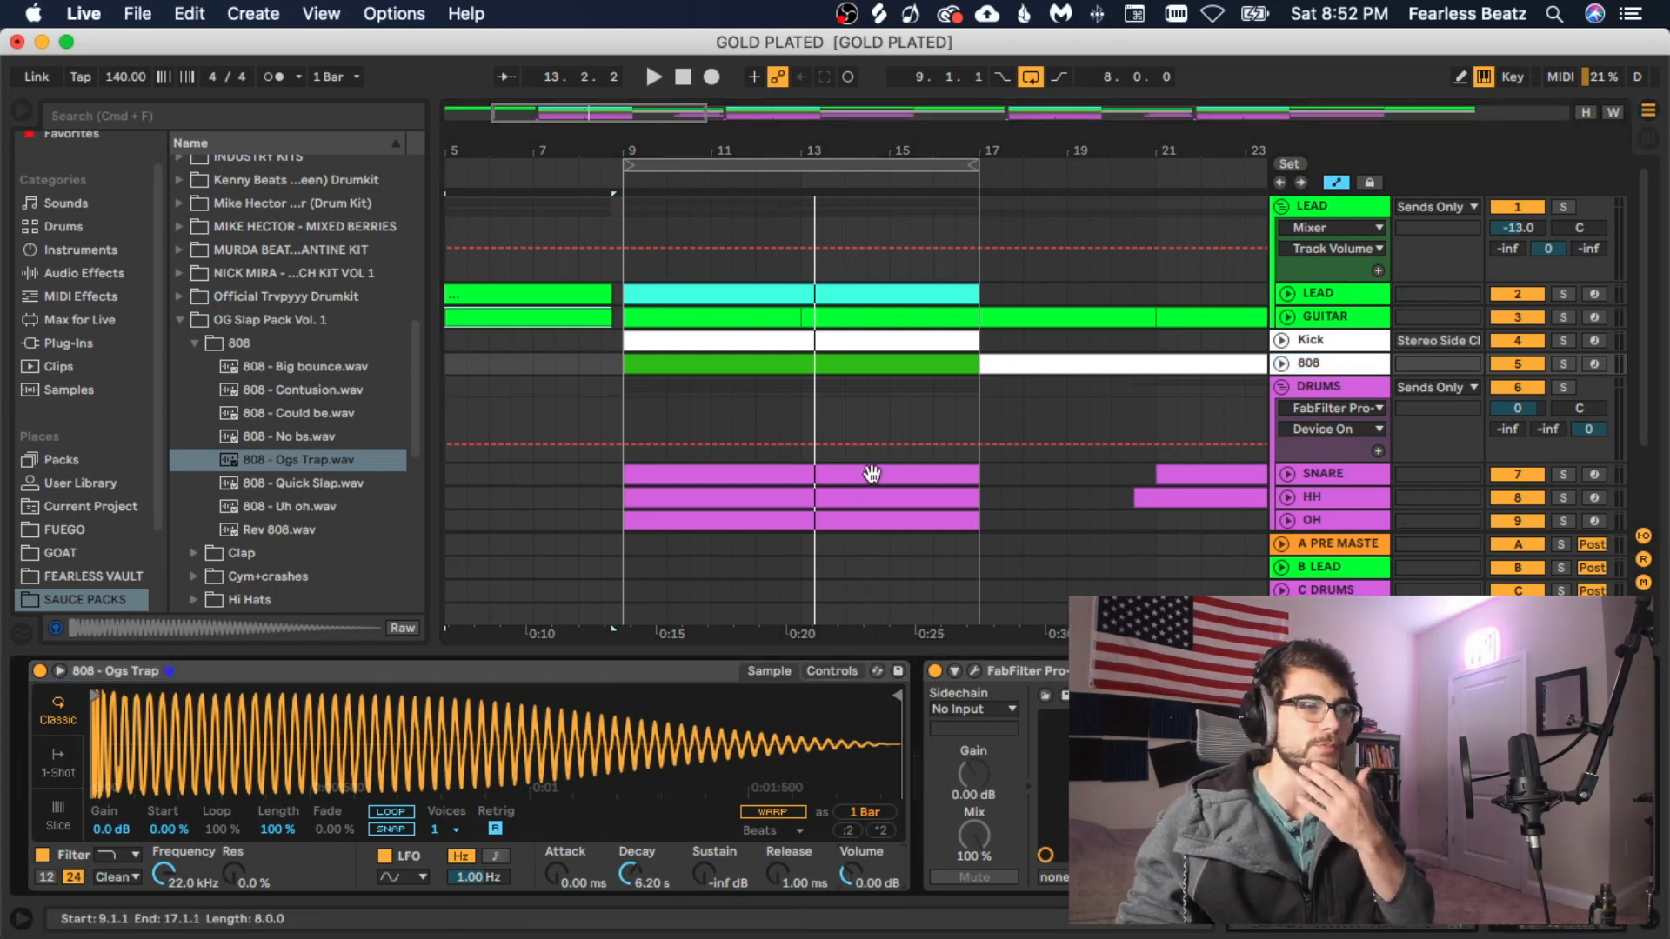
Step: Open the Kick track's MIDI clip and compare the kick's sound at C2 and C3 on the piano roll
double_click(1146, 361)
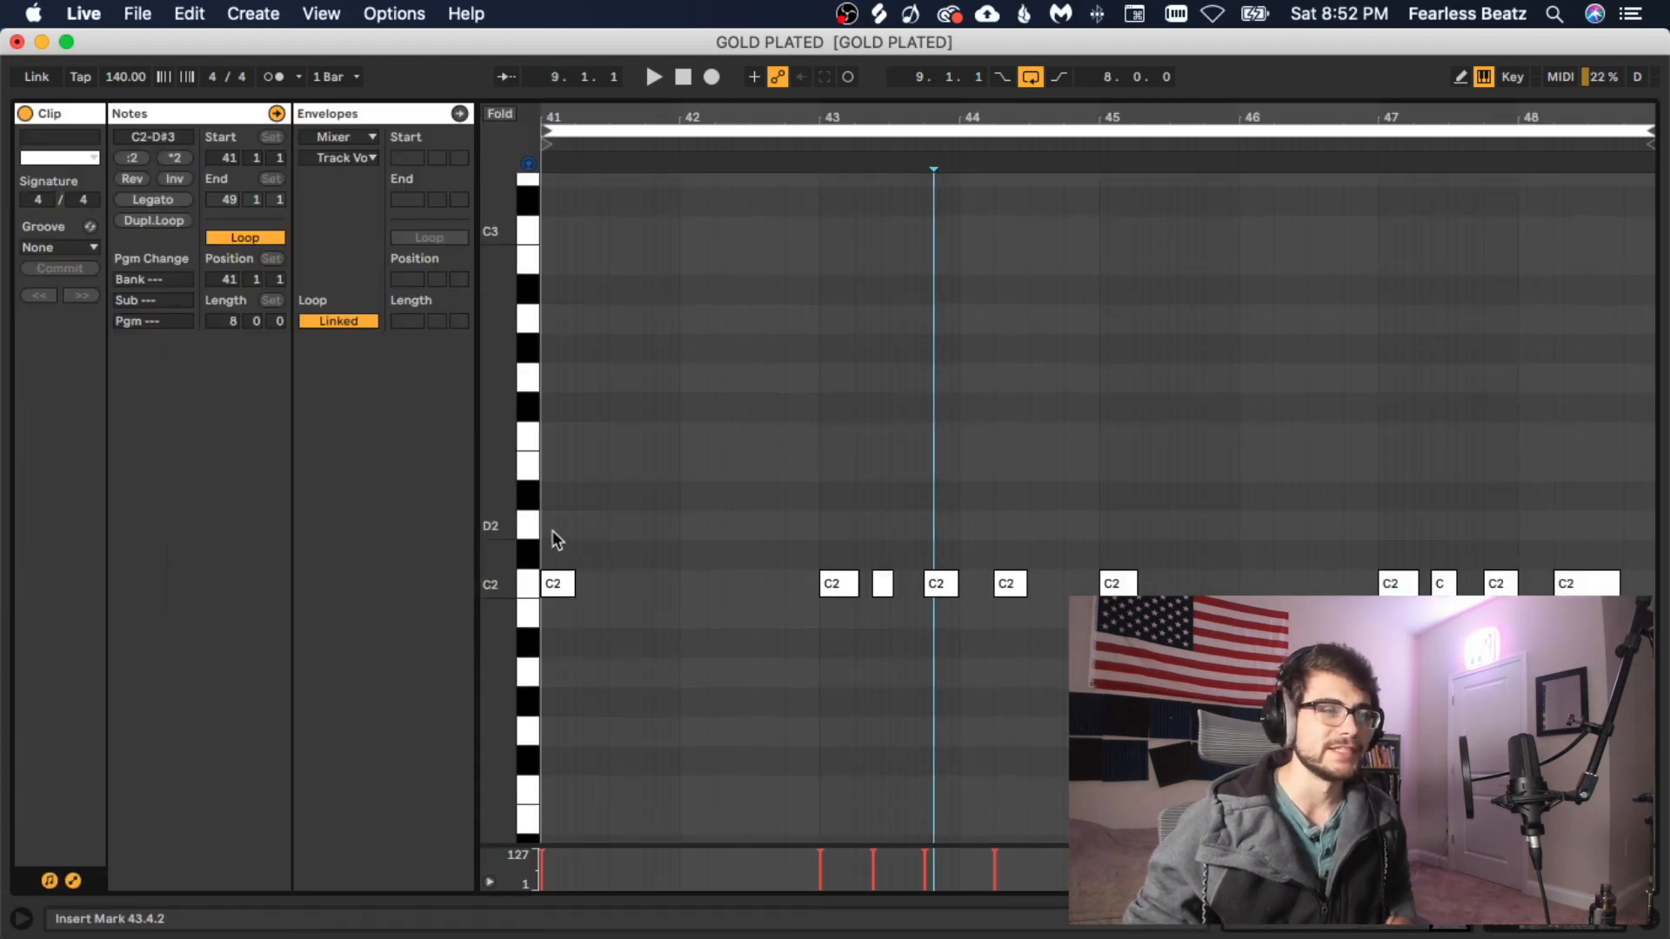
left_click(528, 583)
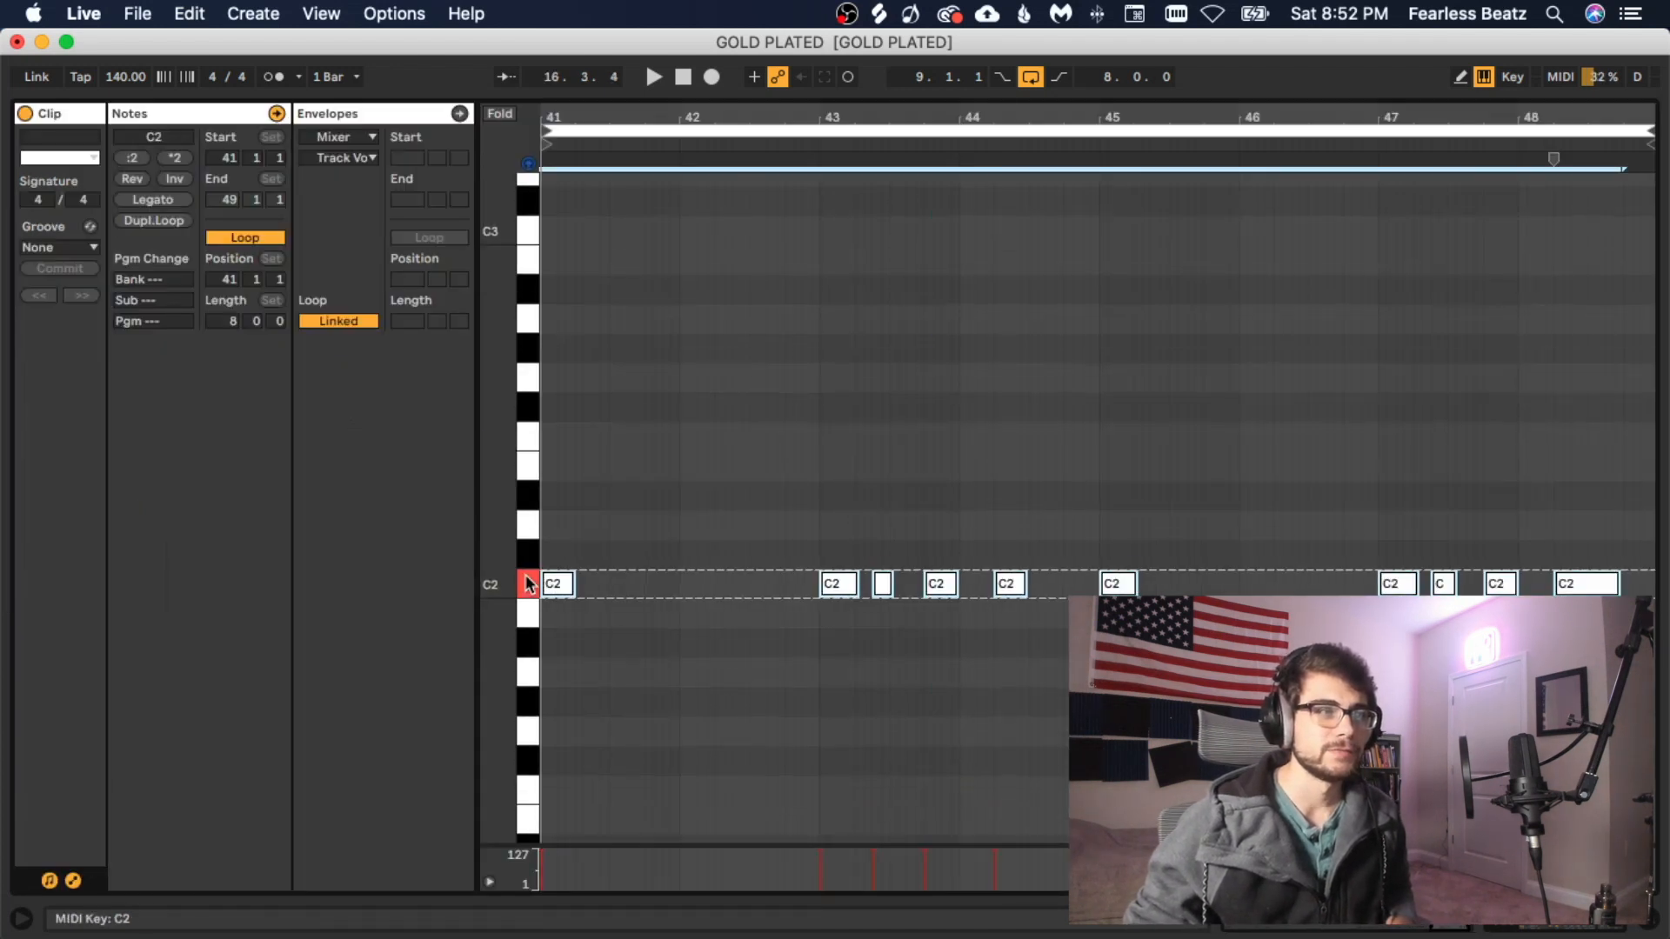
scroll(552, 535, "up", 3)
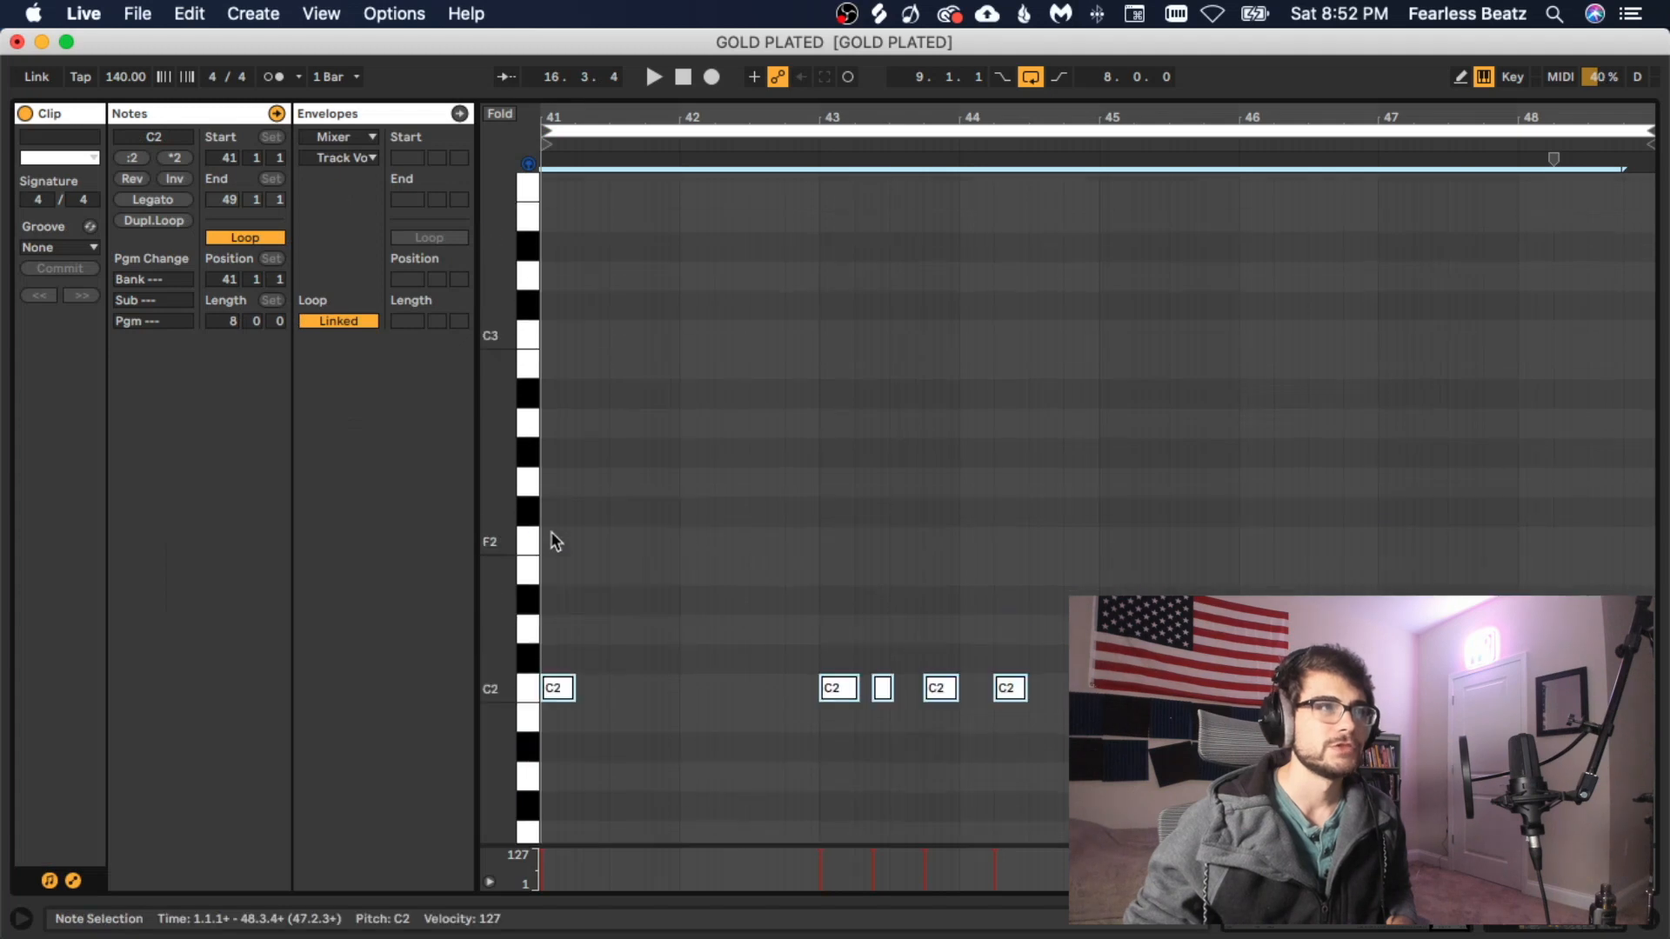
left_click(529, 341)
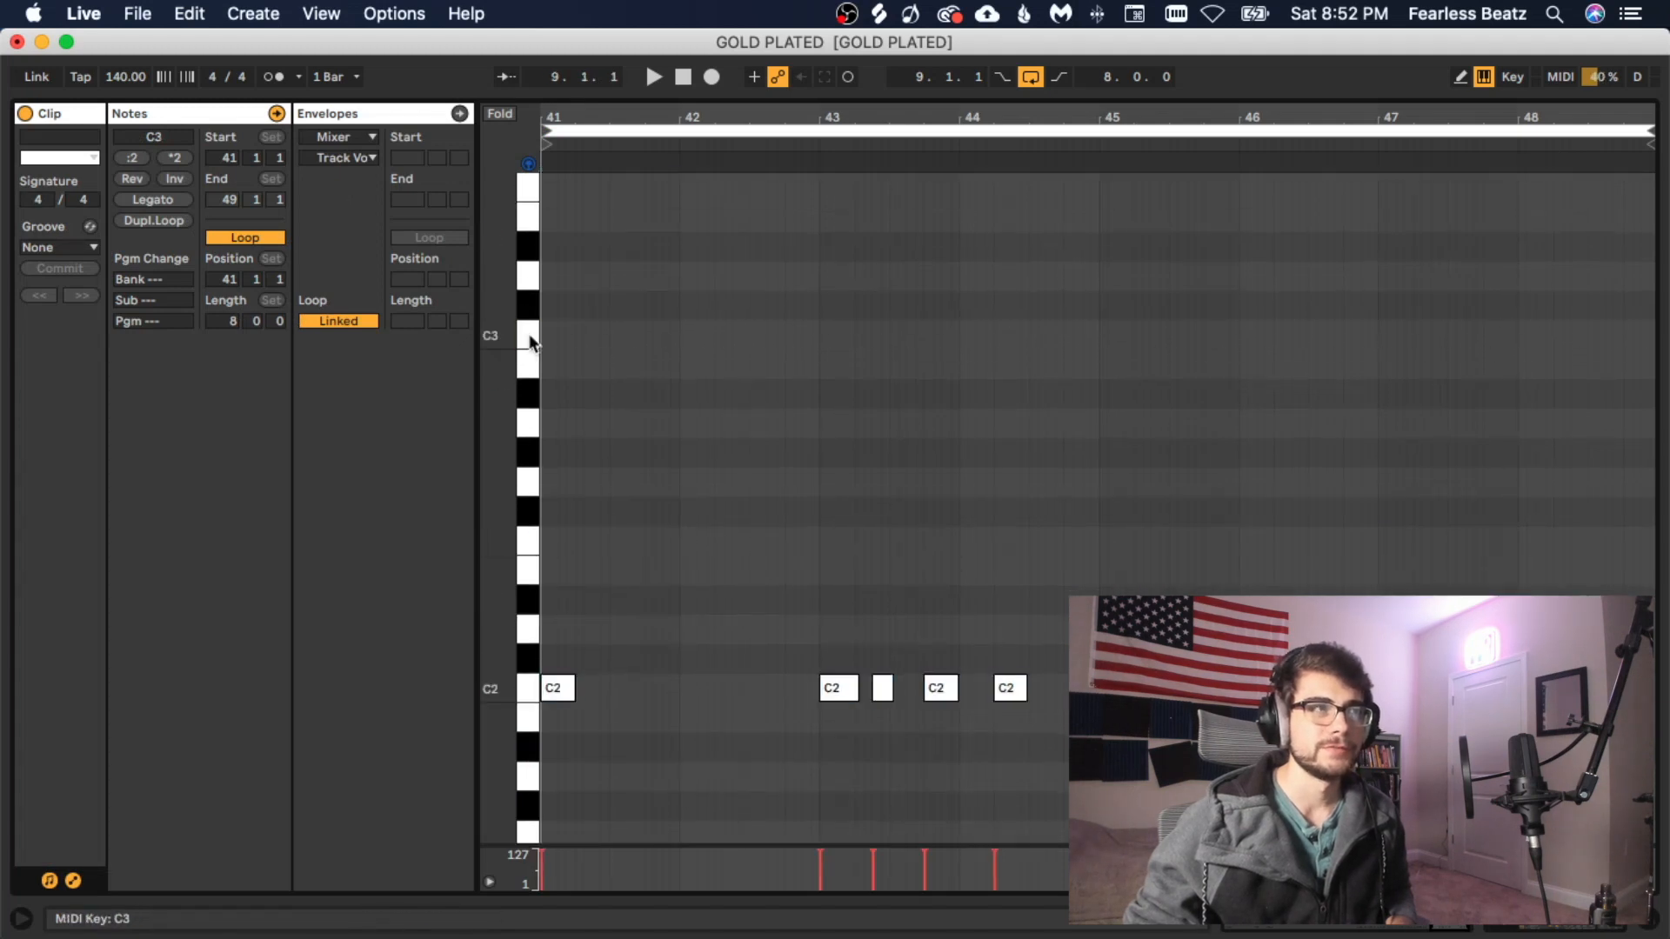
left_click(530, 341)
left_click(523, 690)
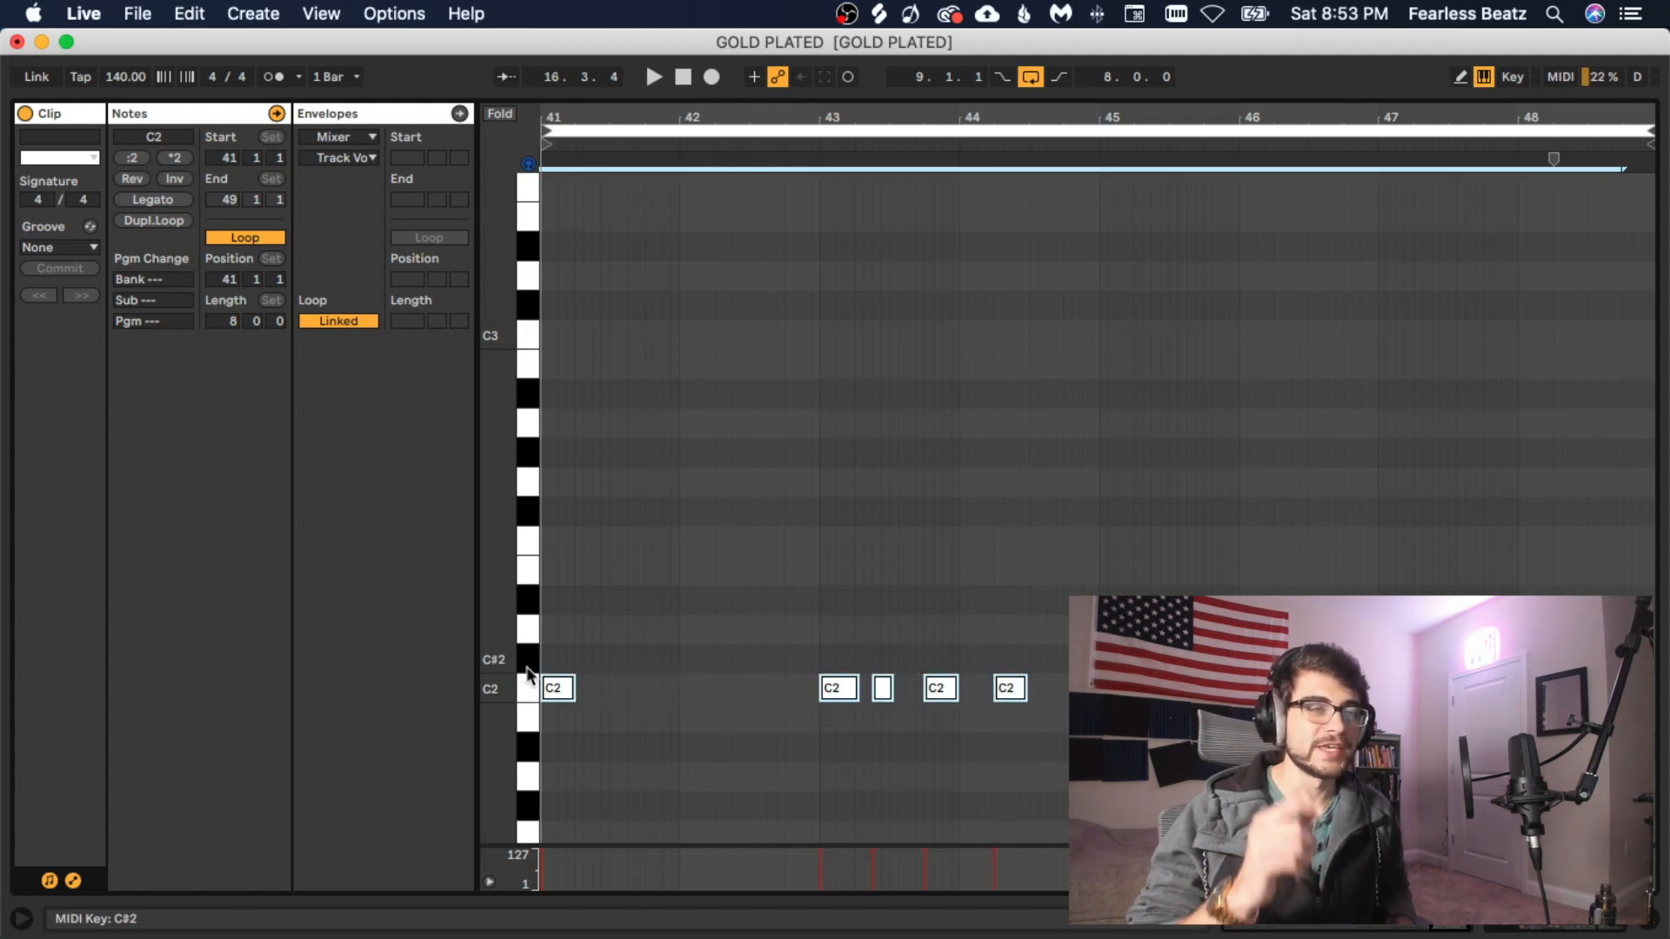
left_click(523, 341)
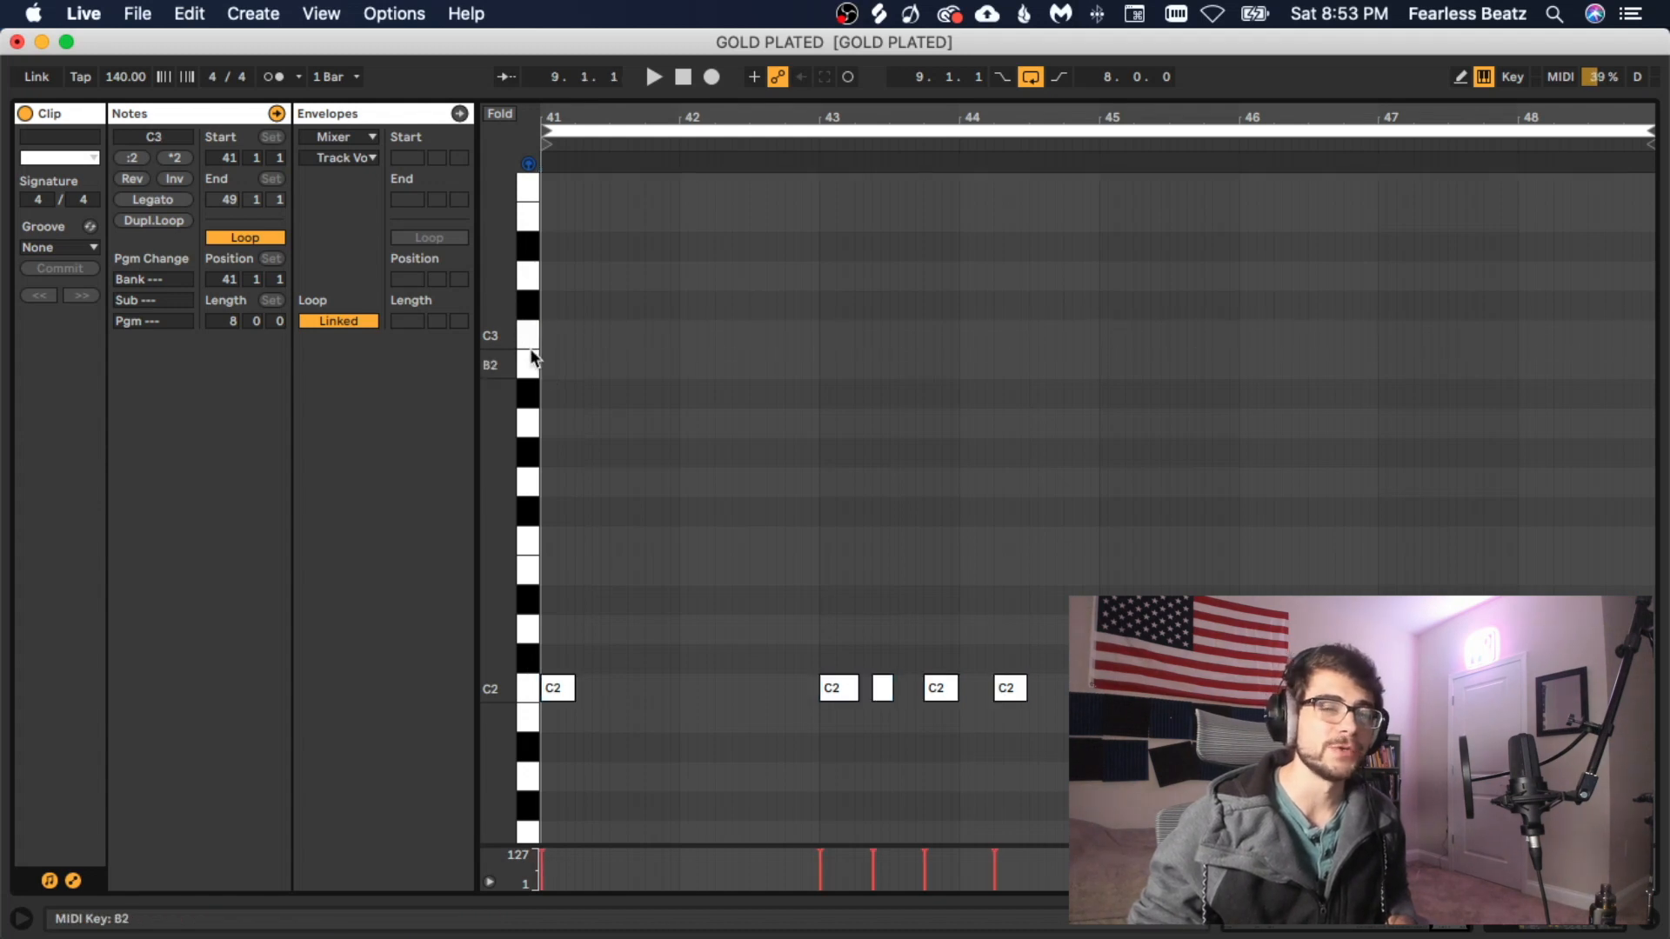
left_click(532, 692)
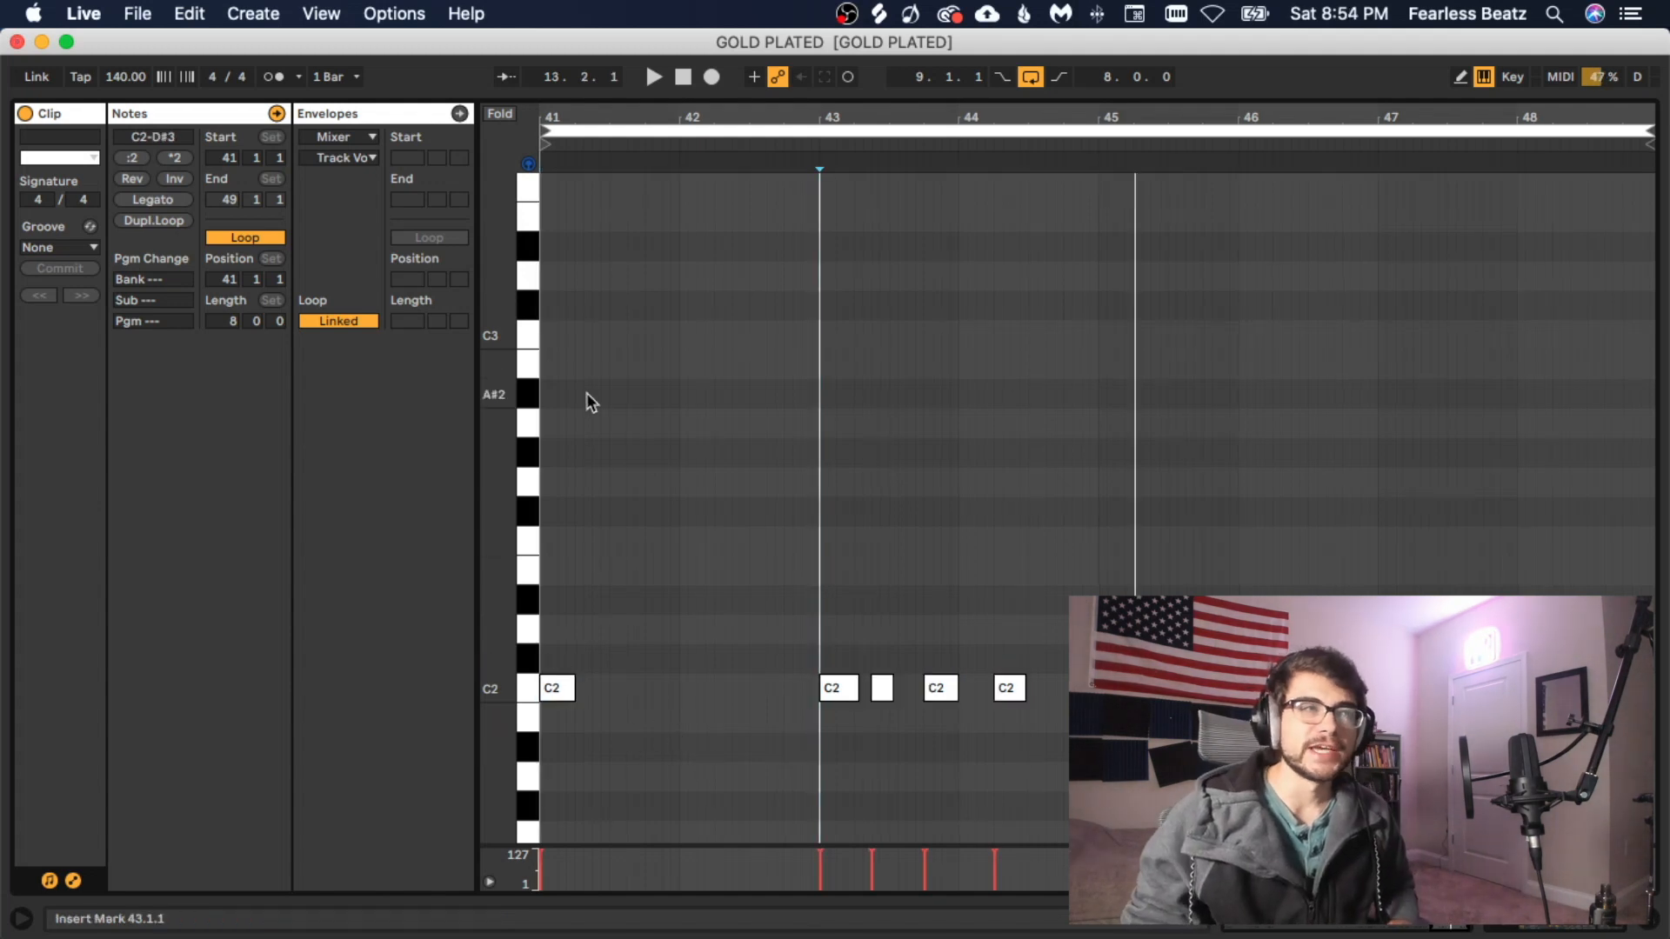
left_click(529, 342)
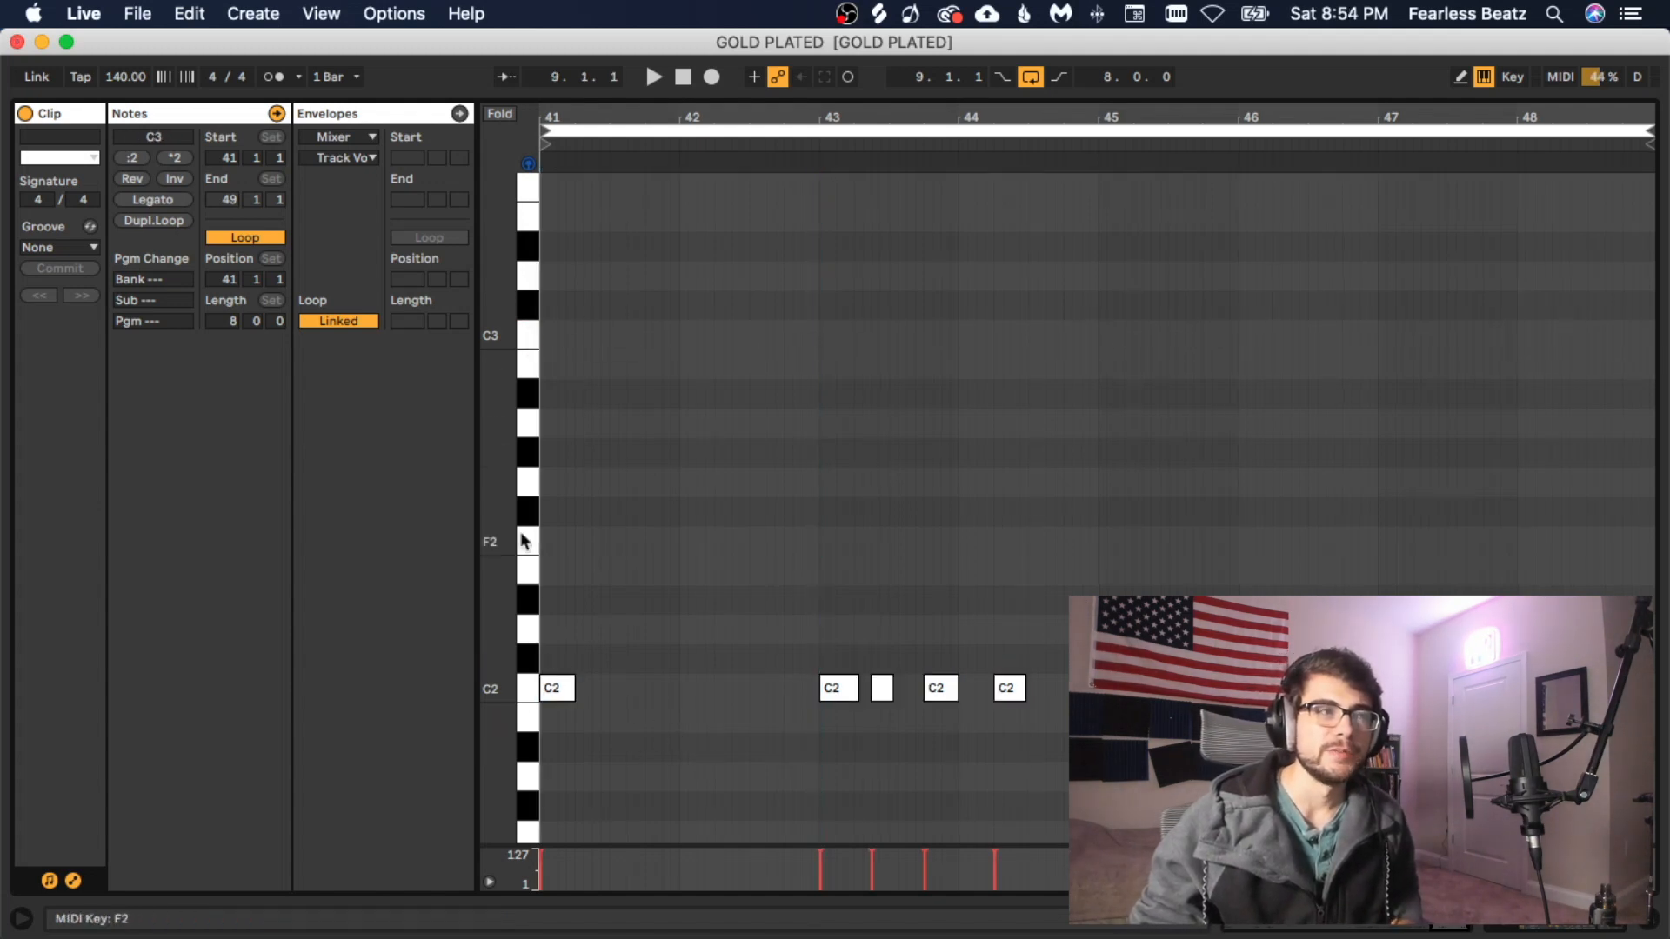
left_click(527, 692)
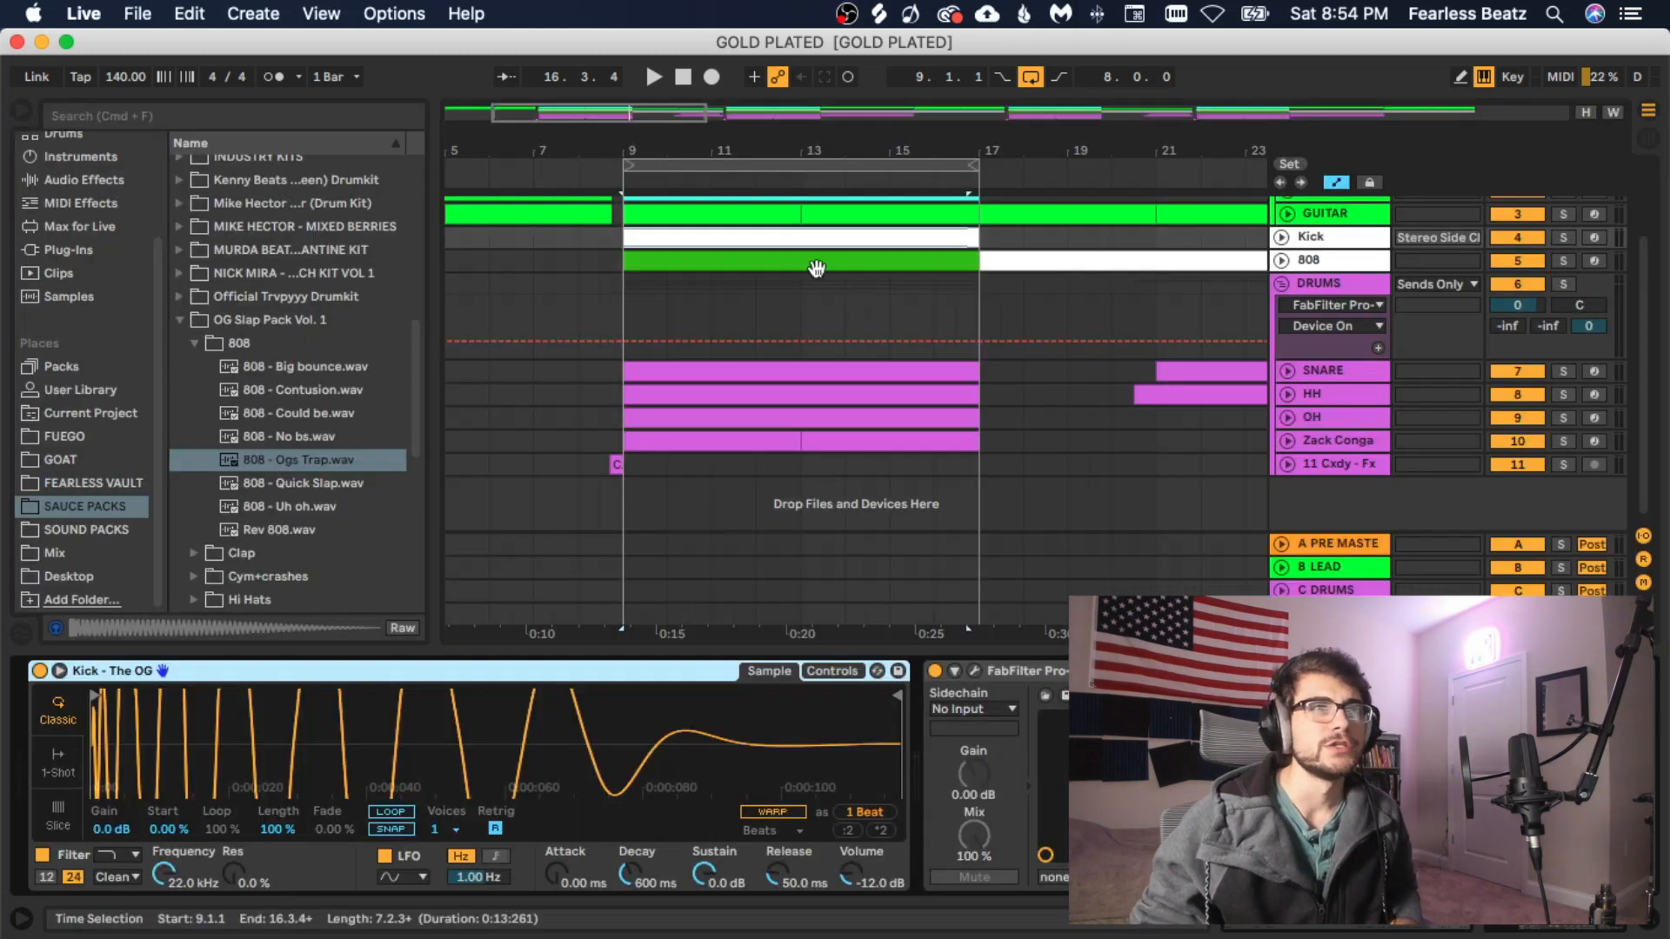
Step: Try transposing all notes in the Kick clip up and back down in semitones to hear the kick's pitch
double_click(816, 268)
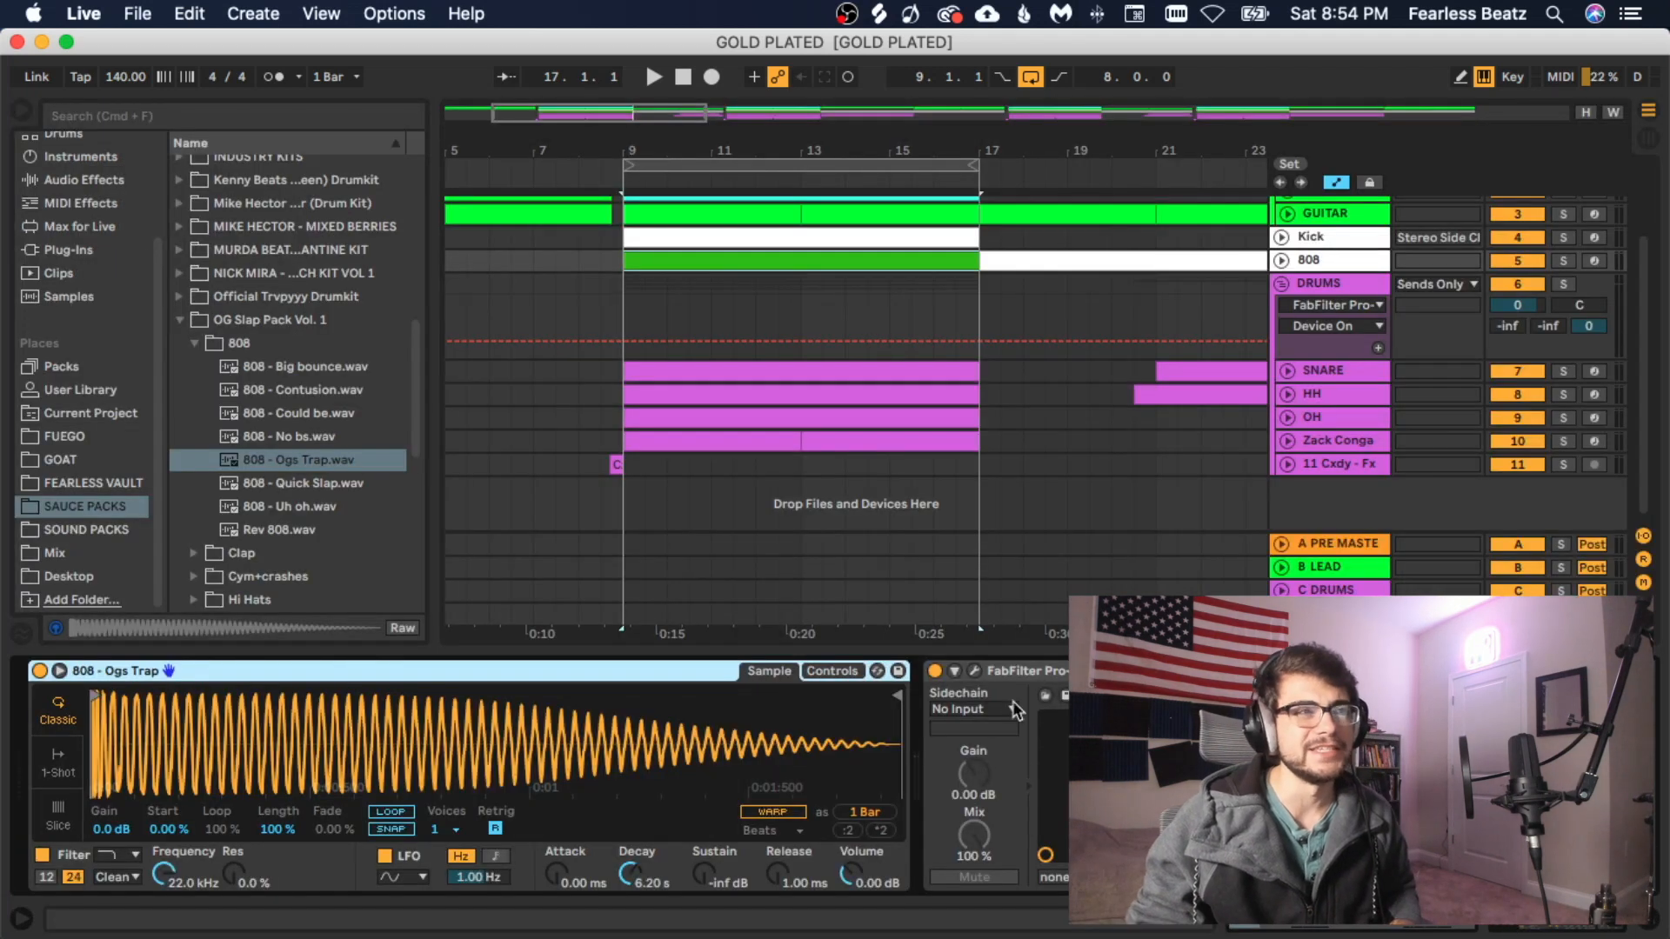
double_click(685, 239)
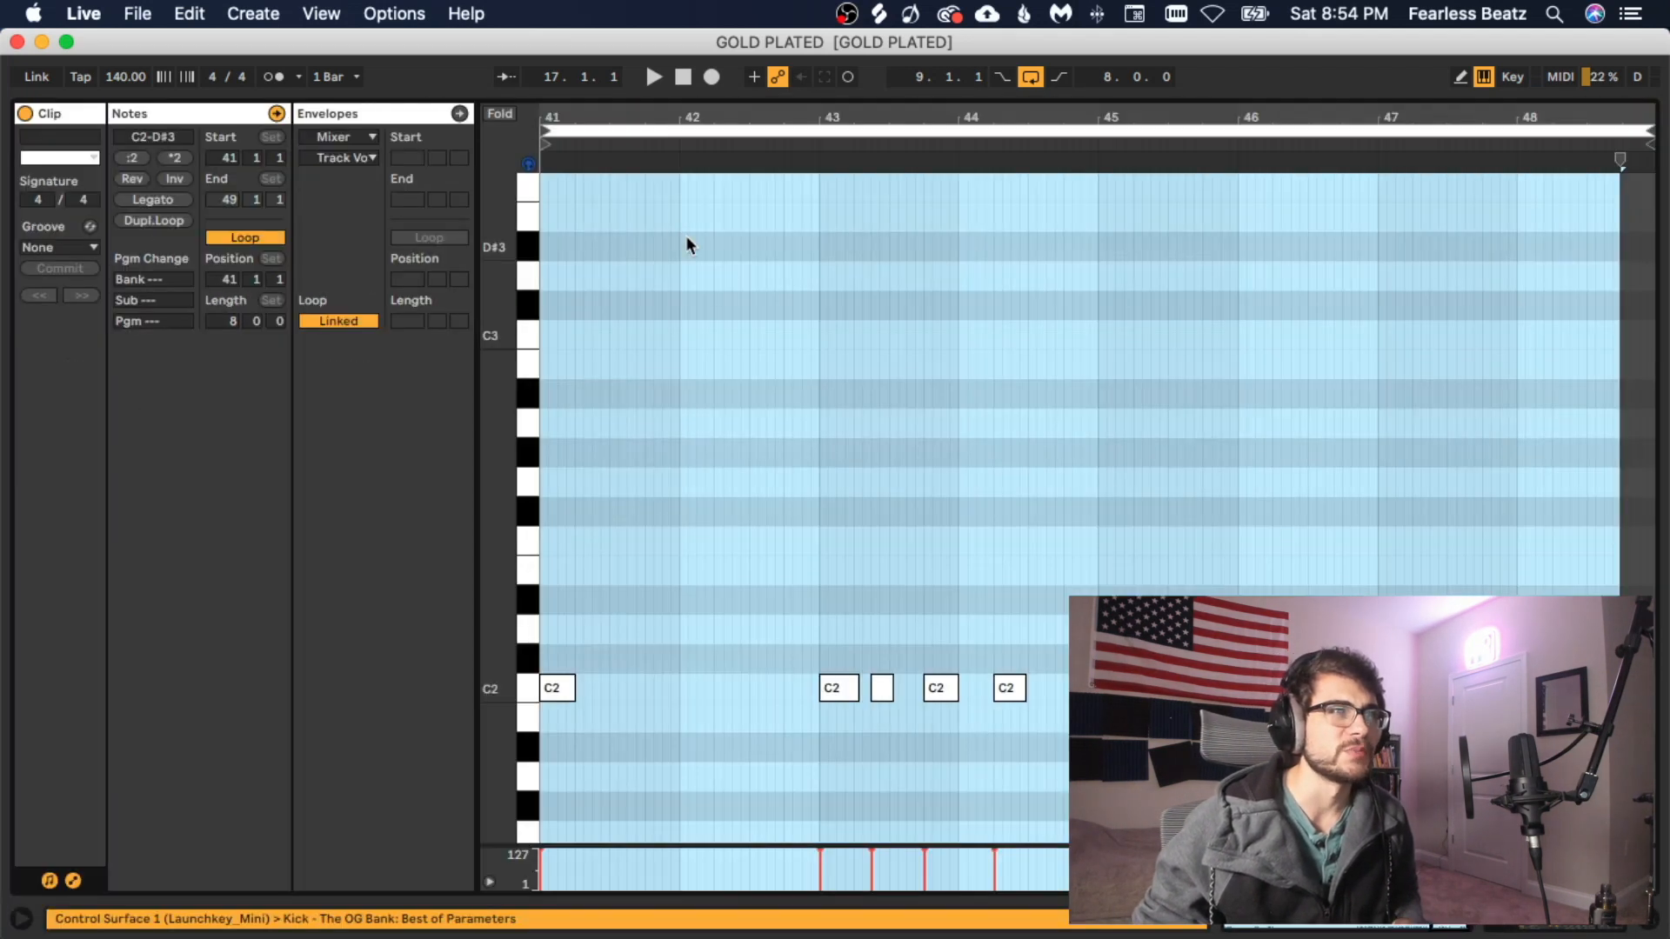
left_click_drag(553, 633, 1622, 839)
key("Up")
key("Up")
key("Up")
key("Up")
key("Up")
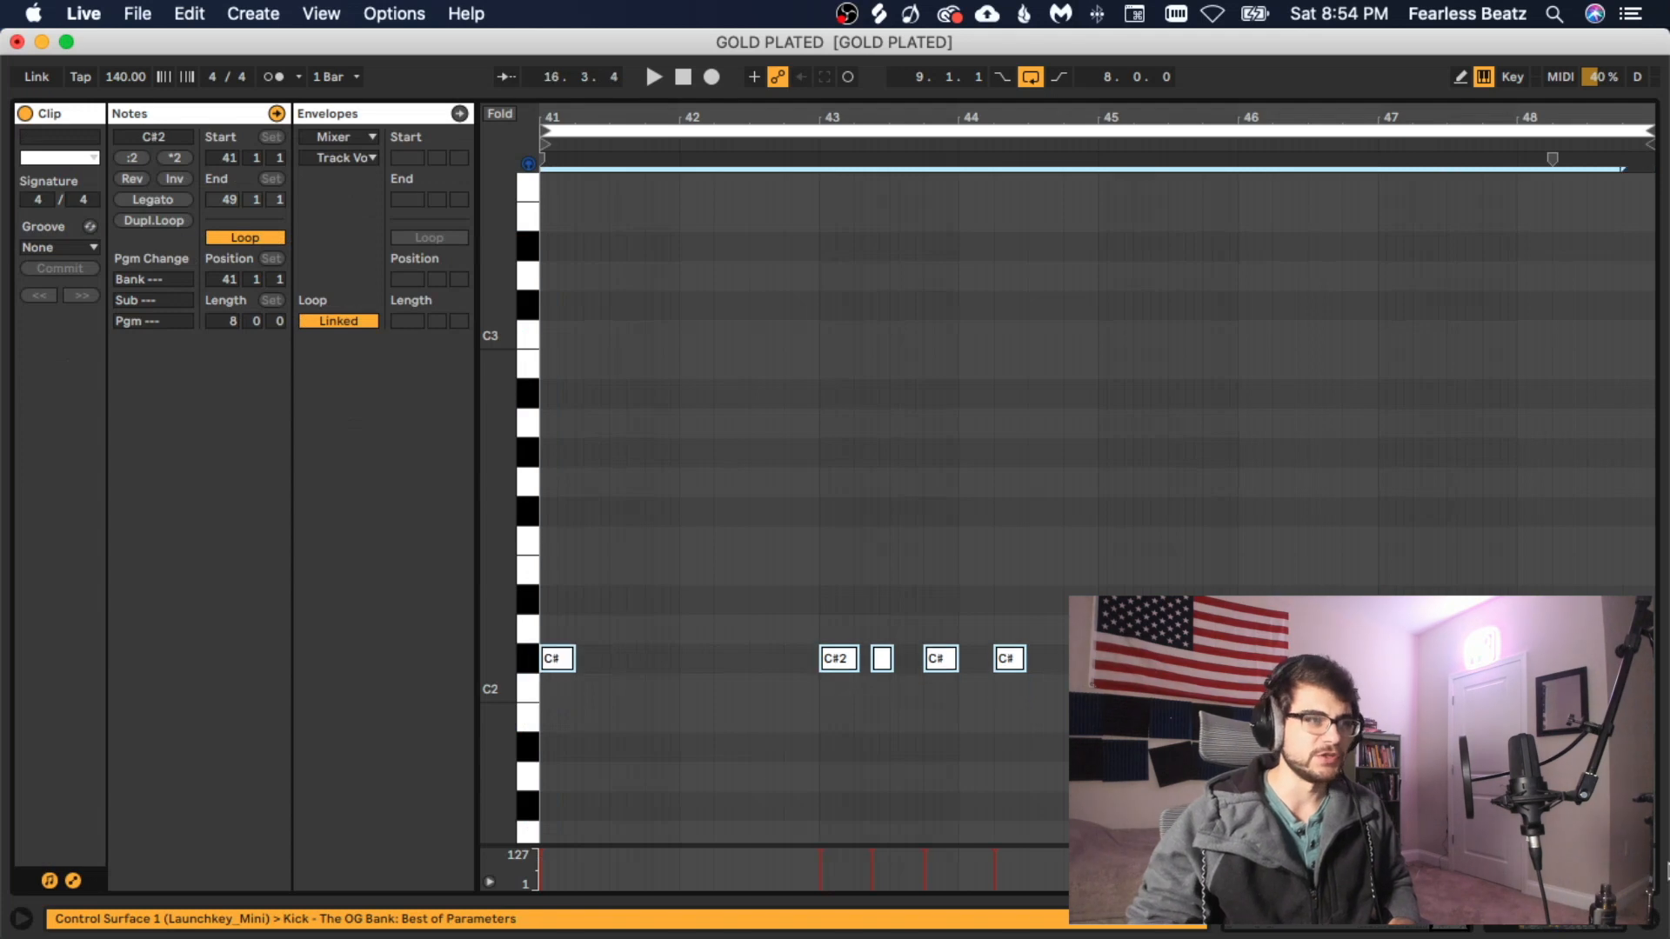
key("Down")
key("Down")
key("Down")
key("Down")
key("Down")
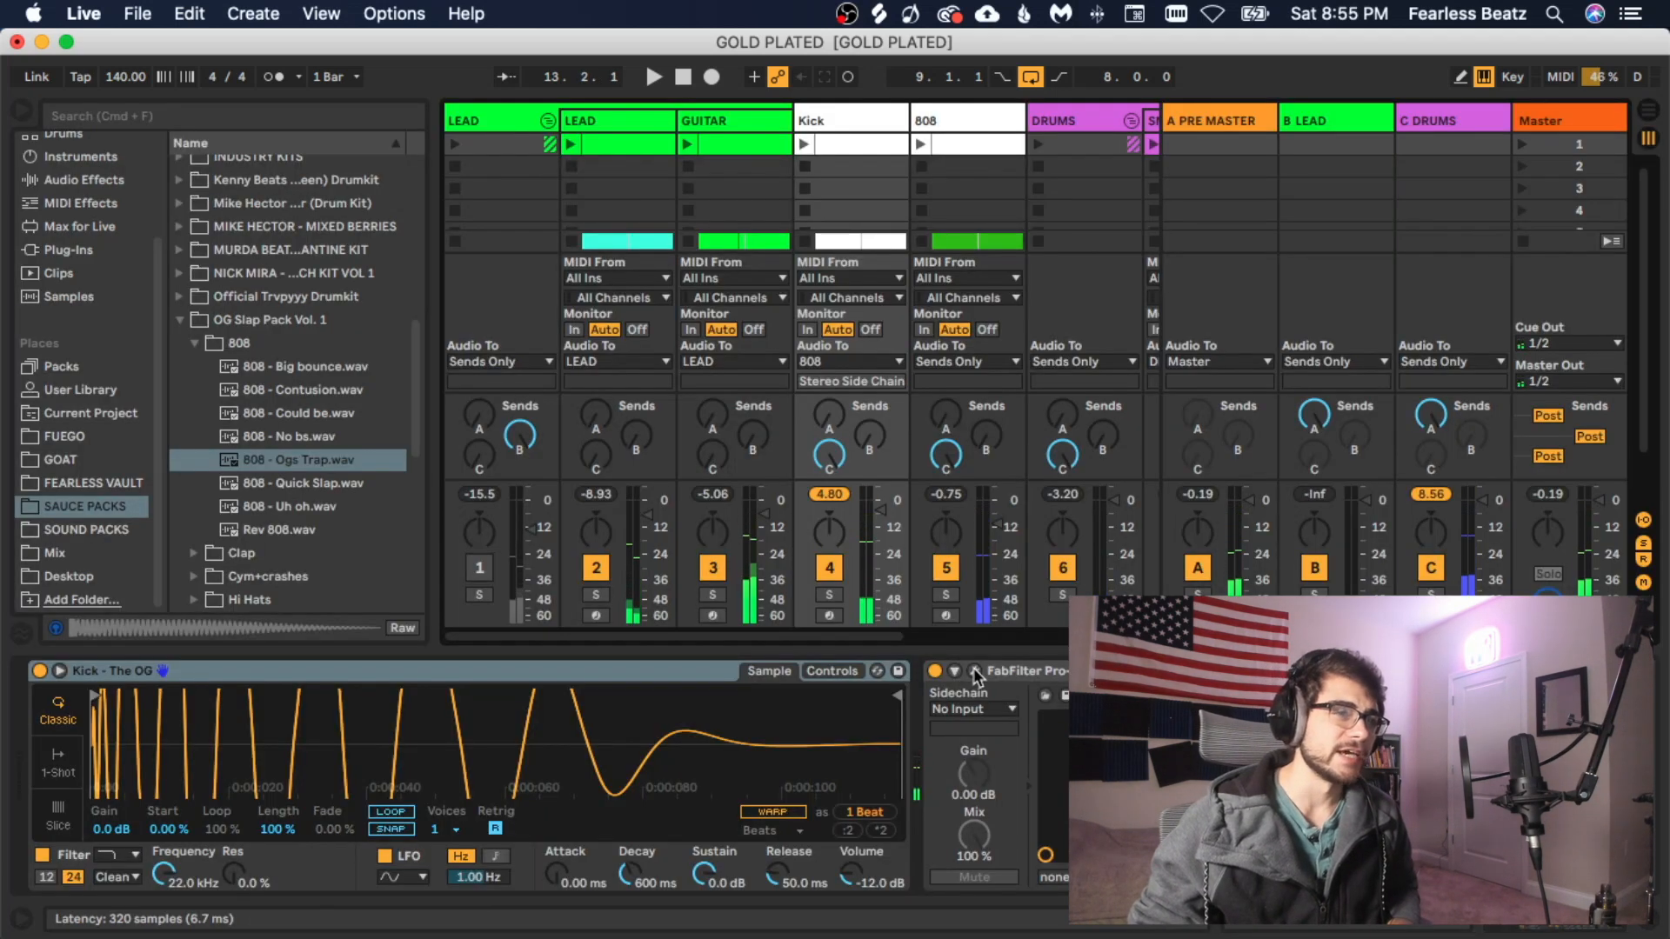
Step: Inspect the EQ curve of the Kick track's FabFilter Pro-Q 3, close the plugin, and play the loop
left_click(975, 672)
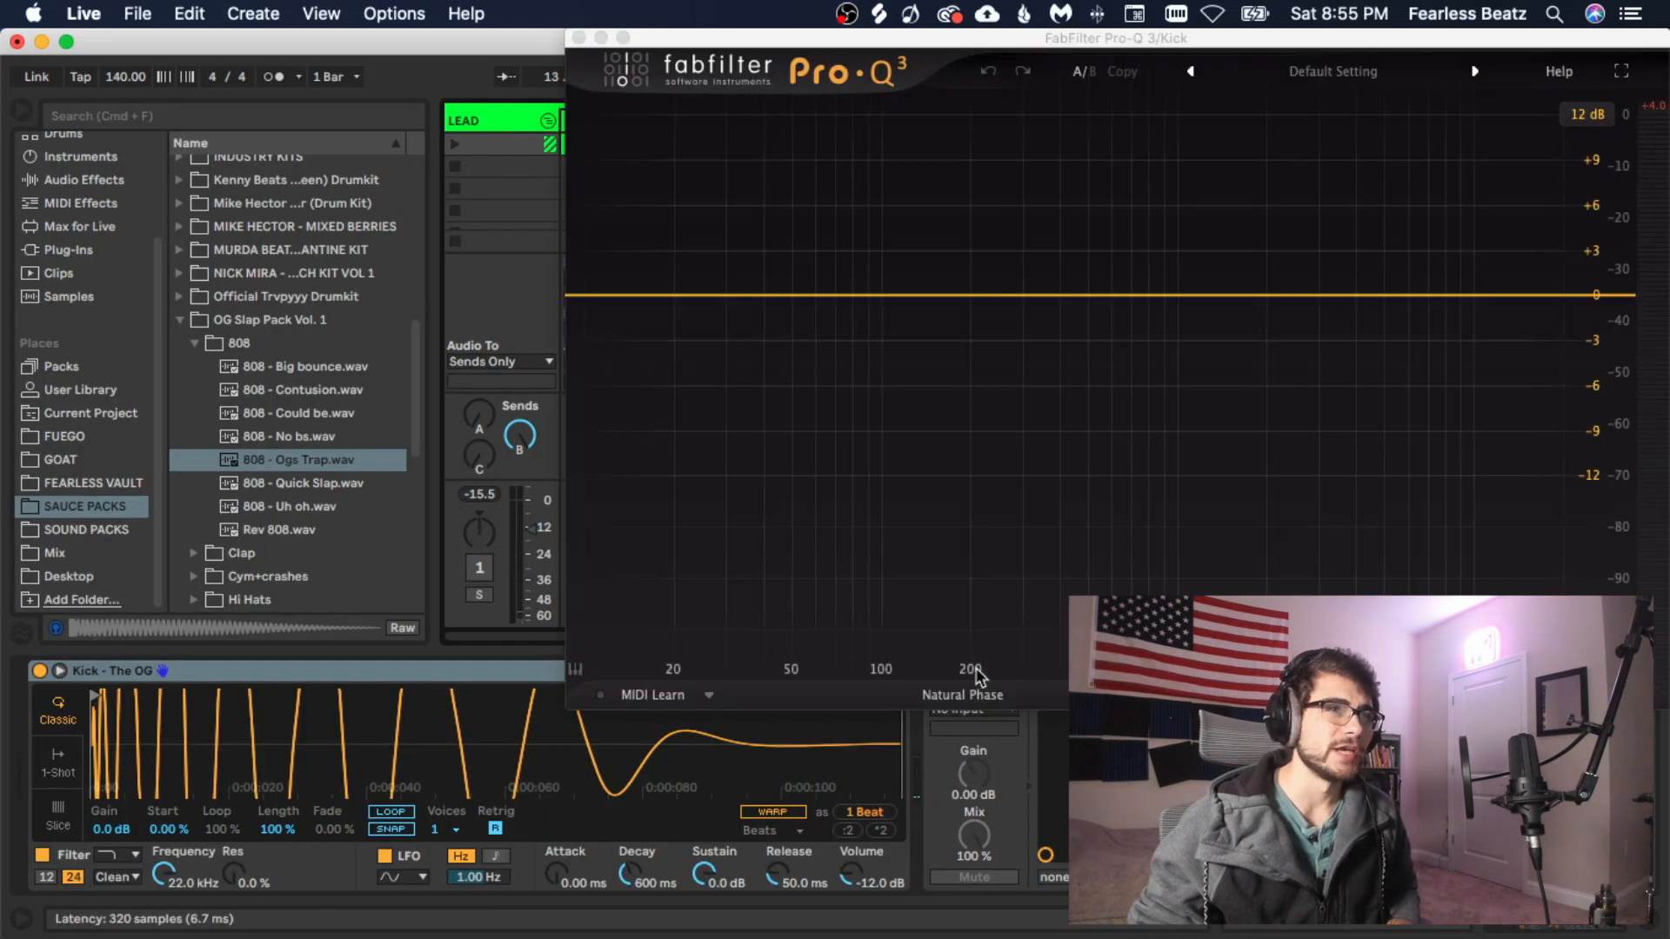
left_click(578, 38)
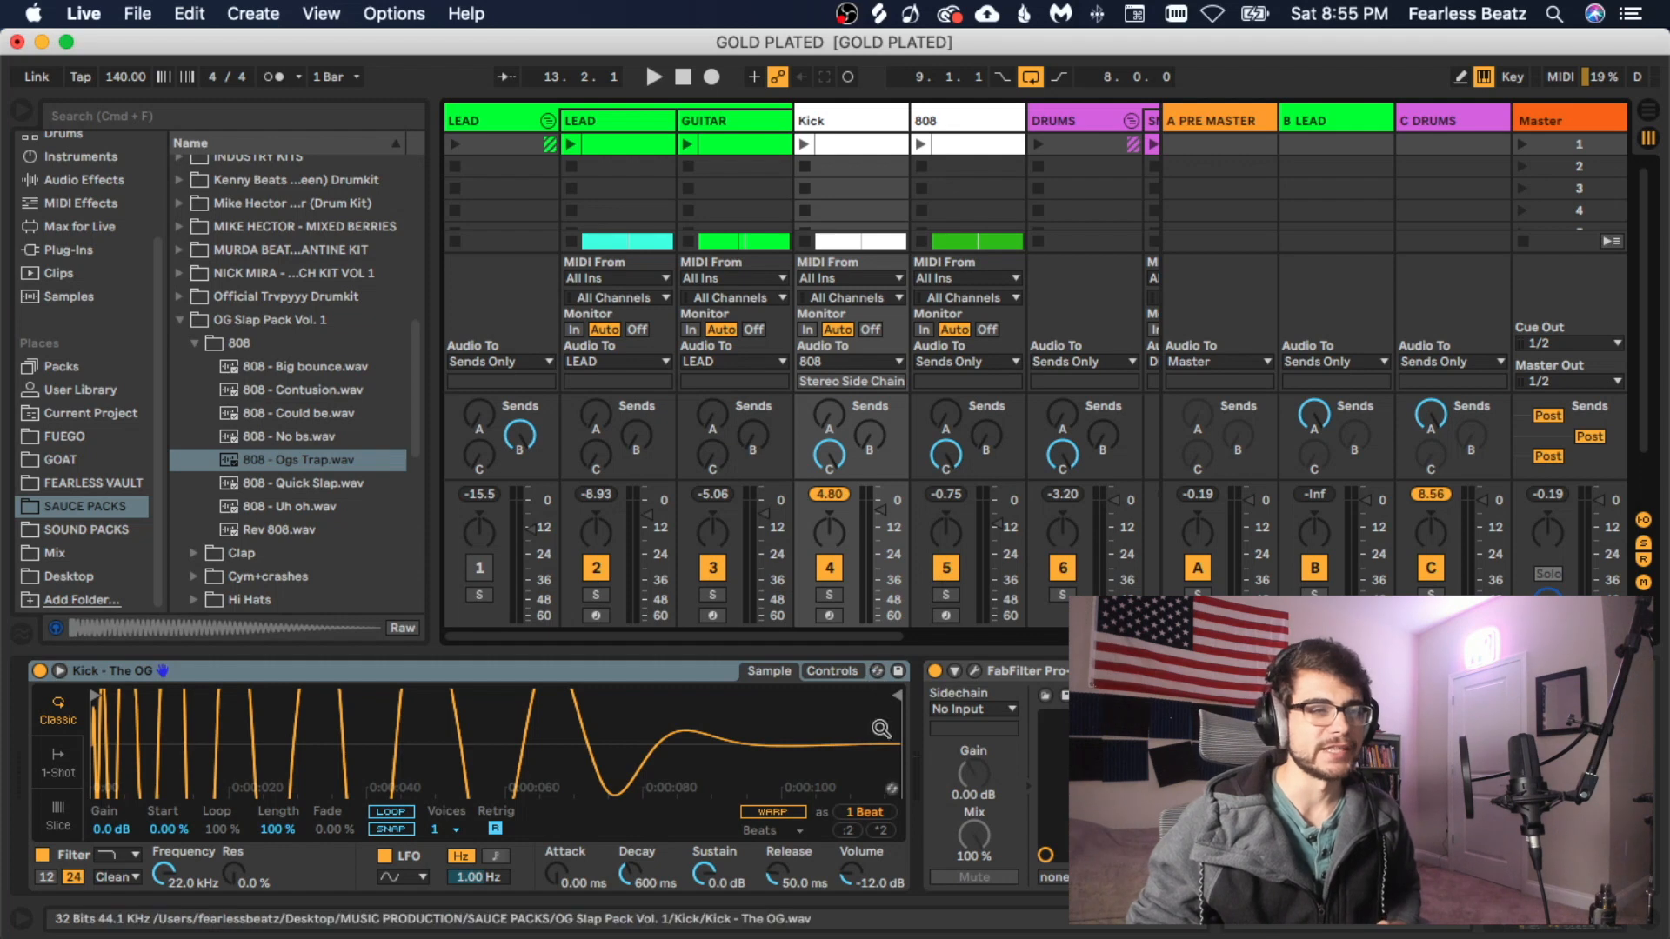
key("space")
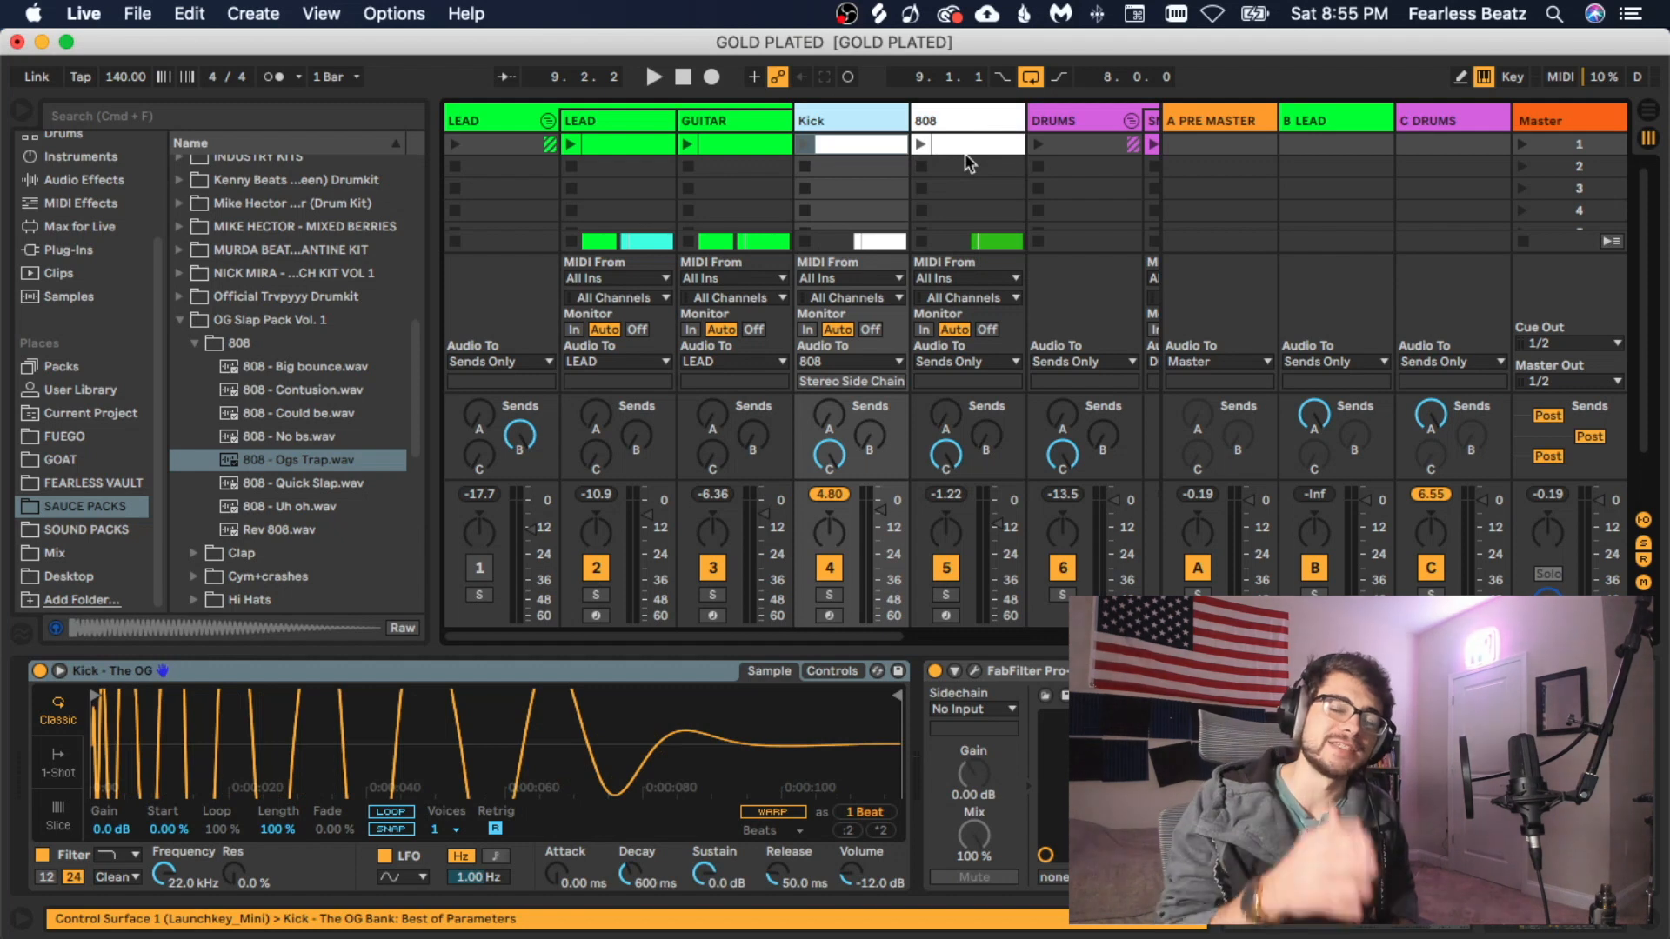
Step: Review the ClassicClipper gain, slope and output settings on the A PRE MASTER return, then close the plugin
left_click(1202, 122)
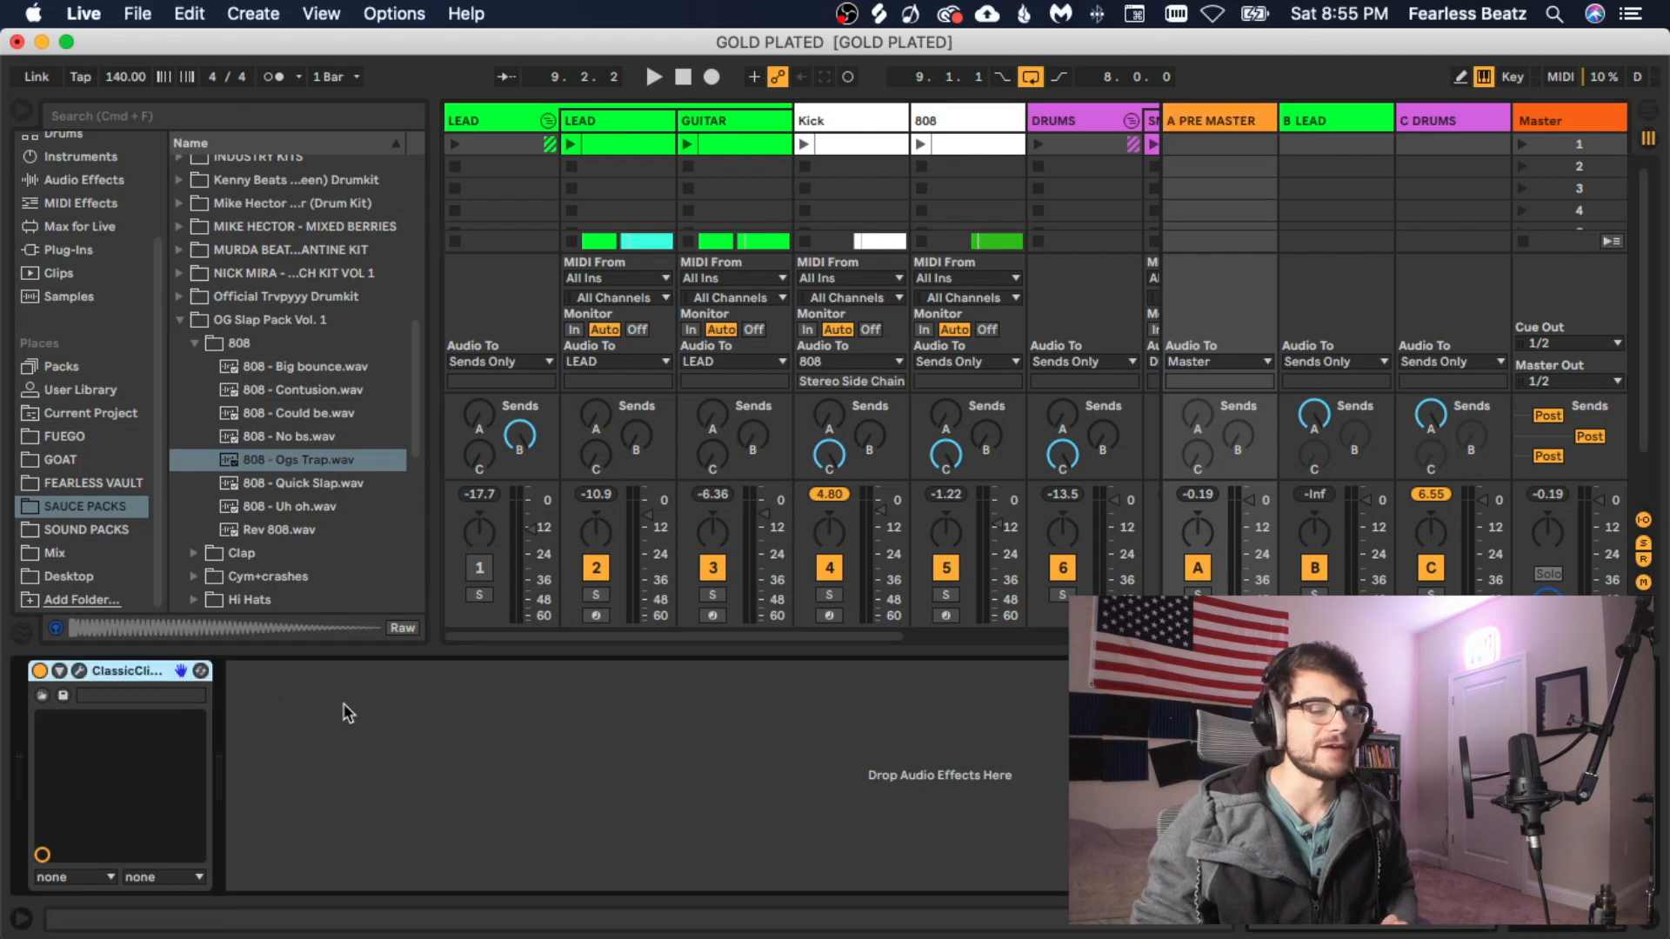
left_click(79, 672)
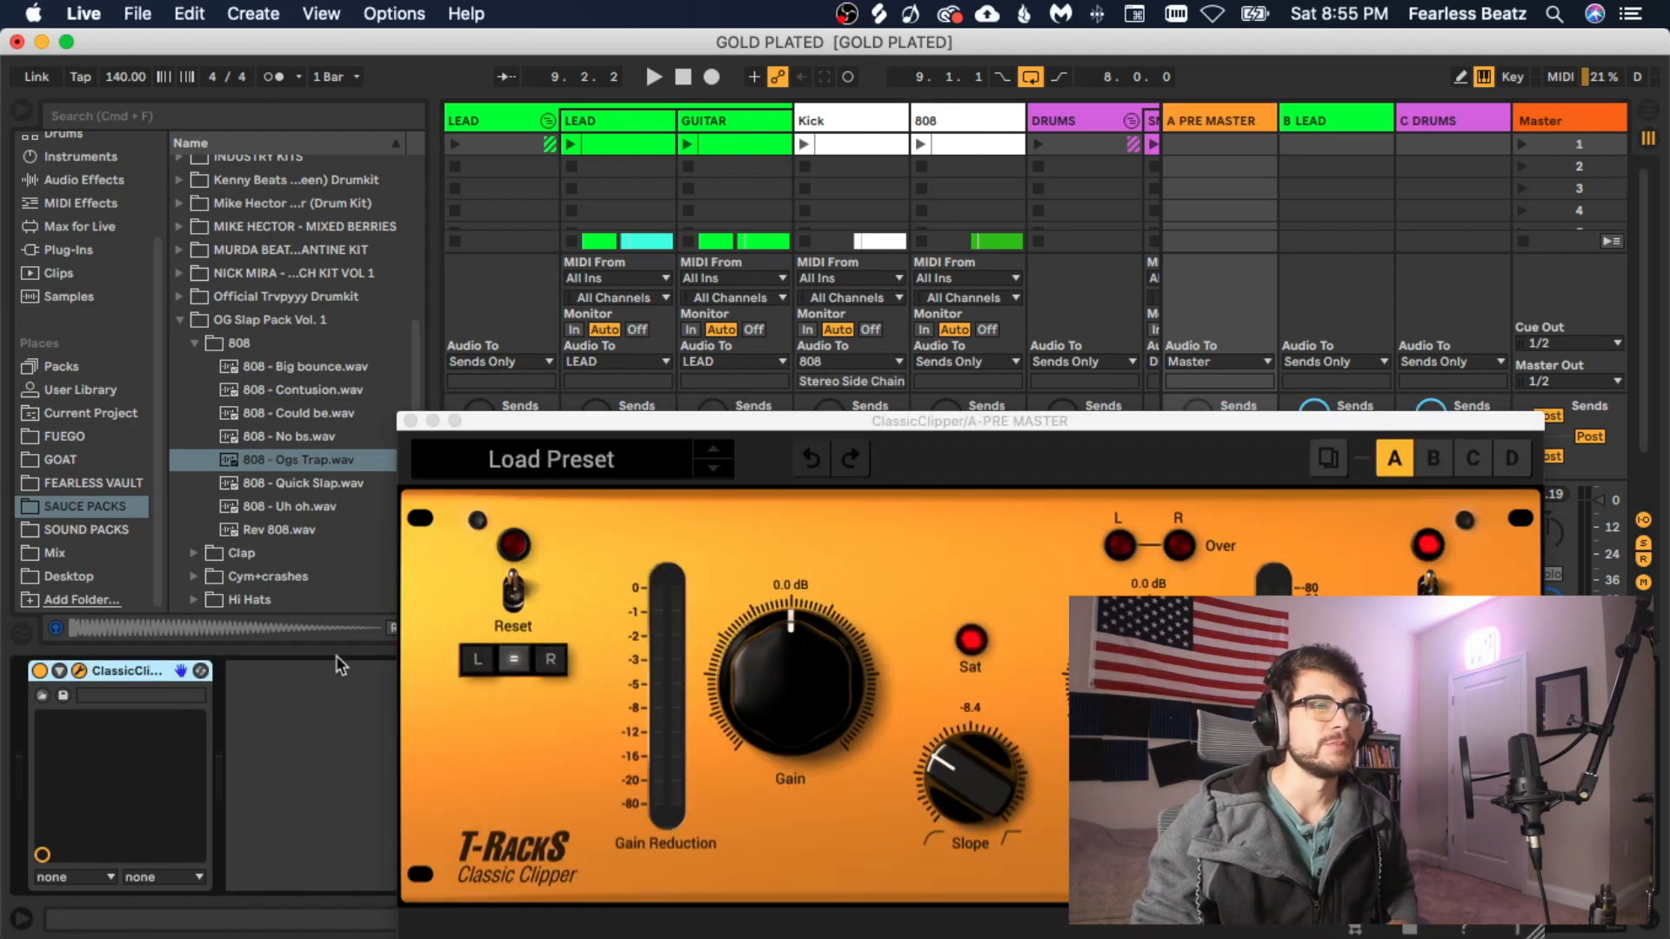
left_click_drag(896, 422, 818, 209)
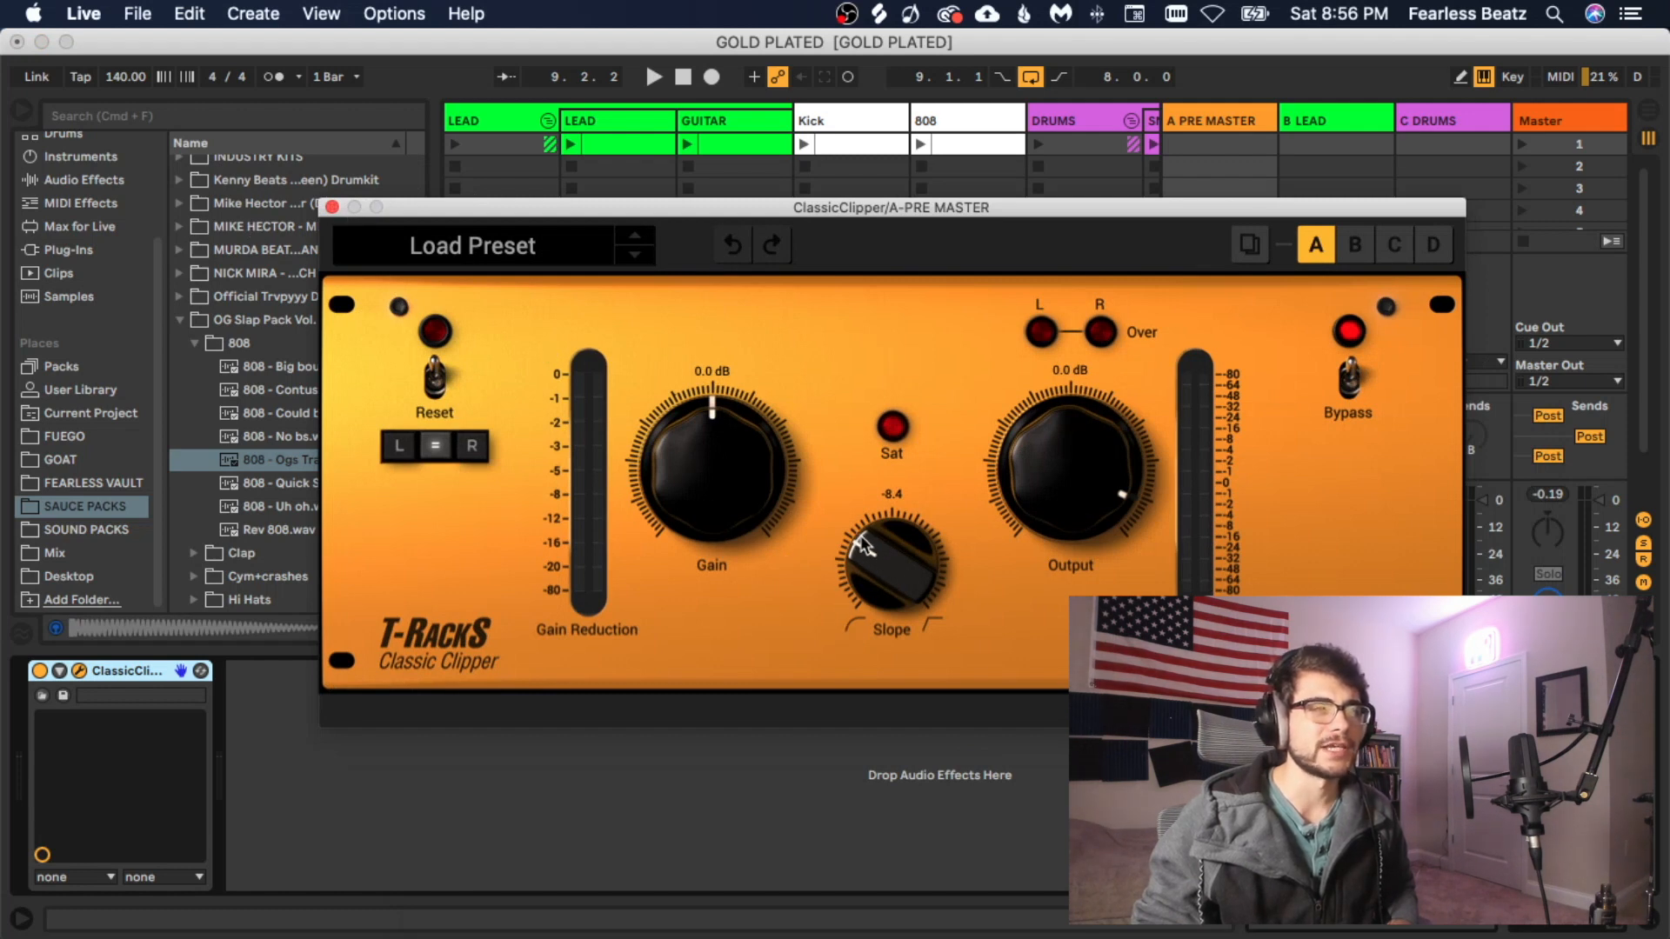
left_click(332, 207)
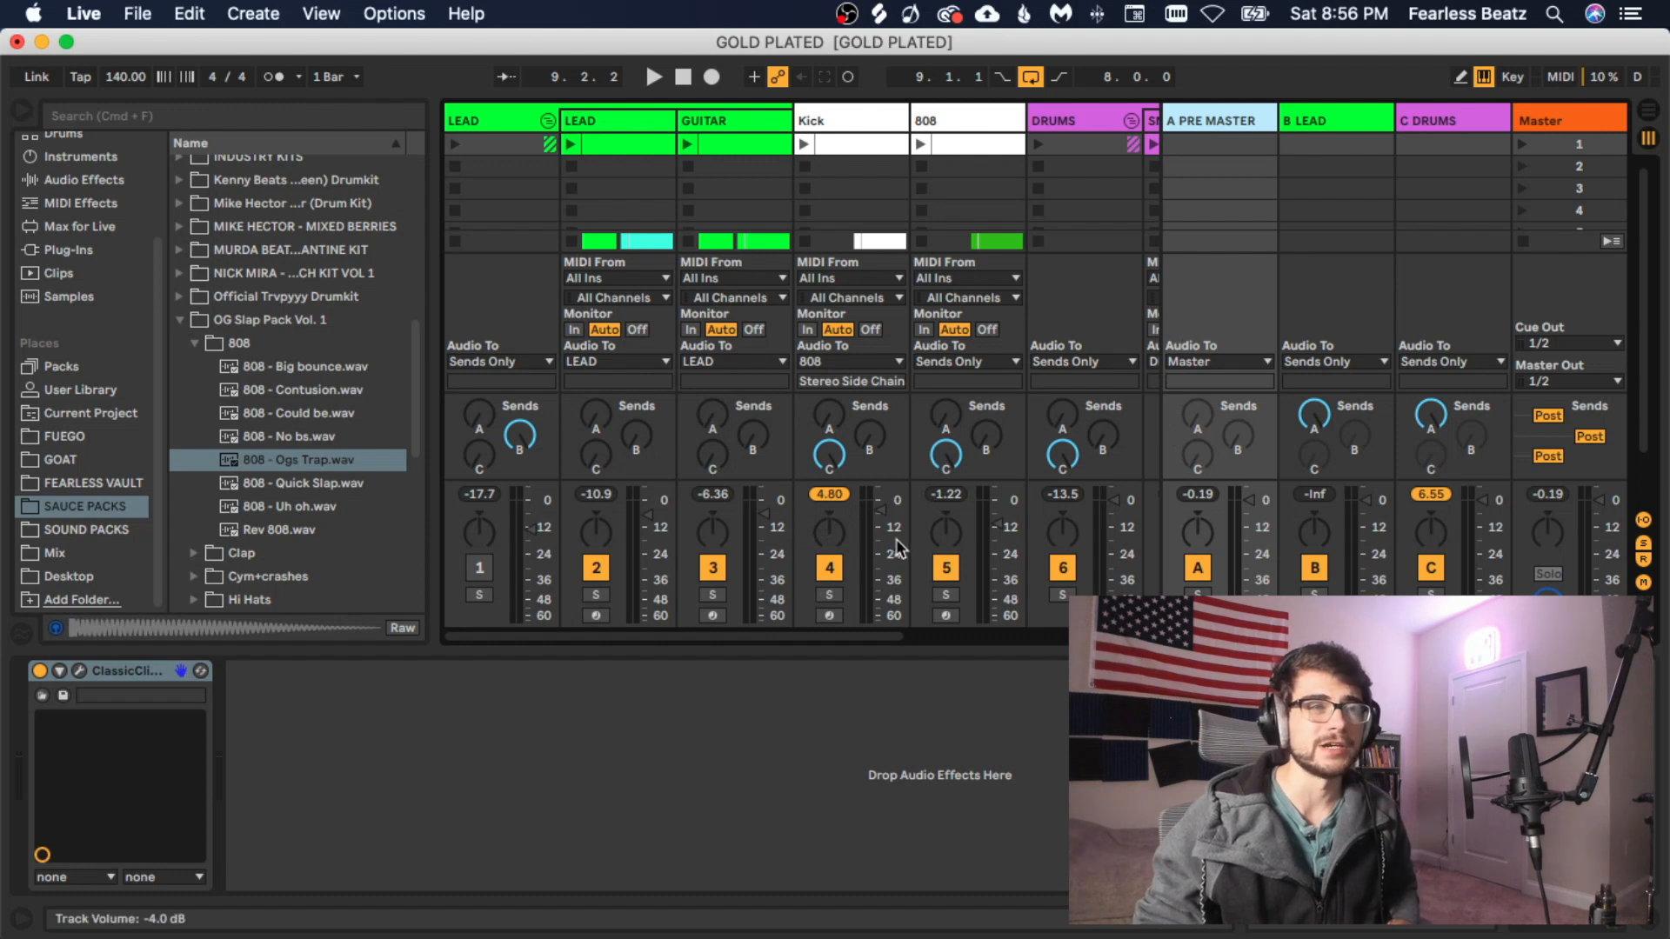
Step: Bypass ClassicClipper on the A PRE MASTER return and play the loop with the LEAD group unmuted
left_click(39, 671)
key("space")
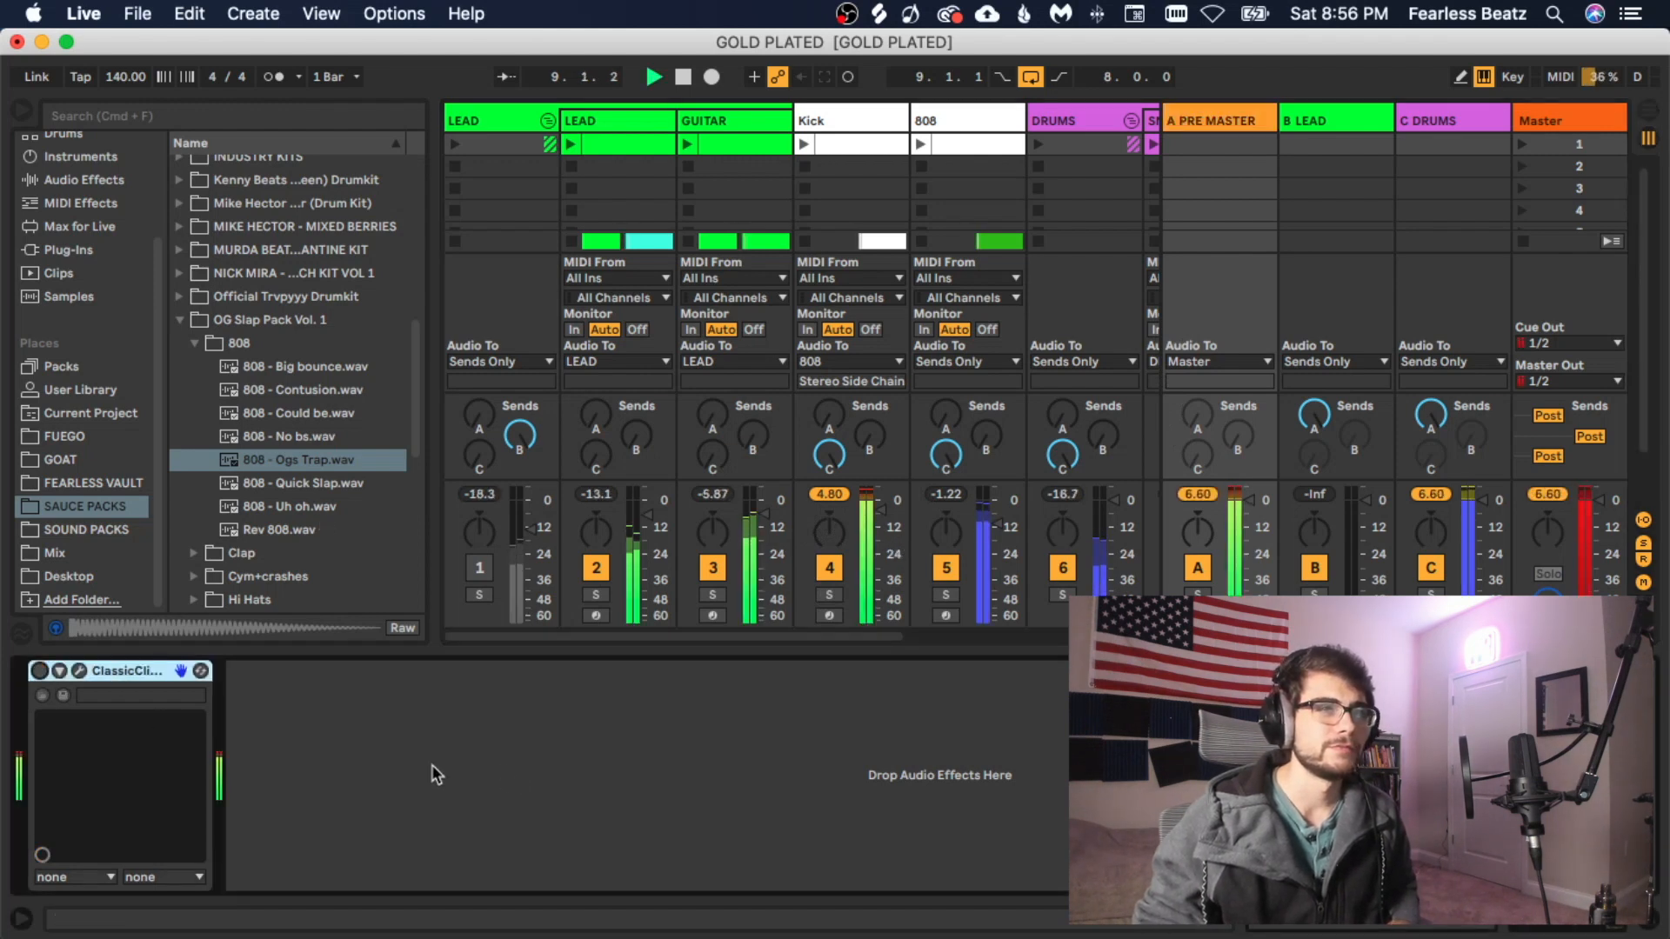
left_click(480, 568)
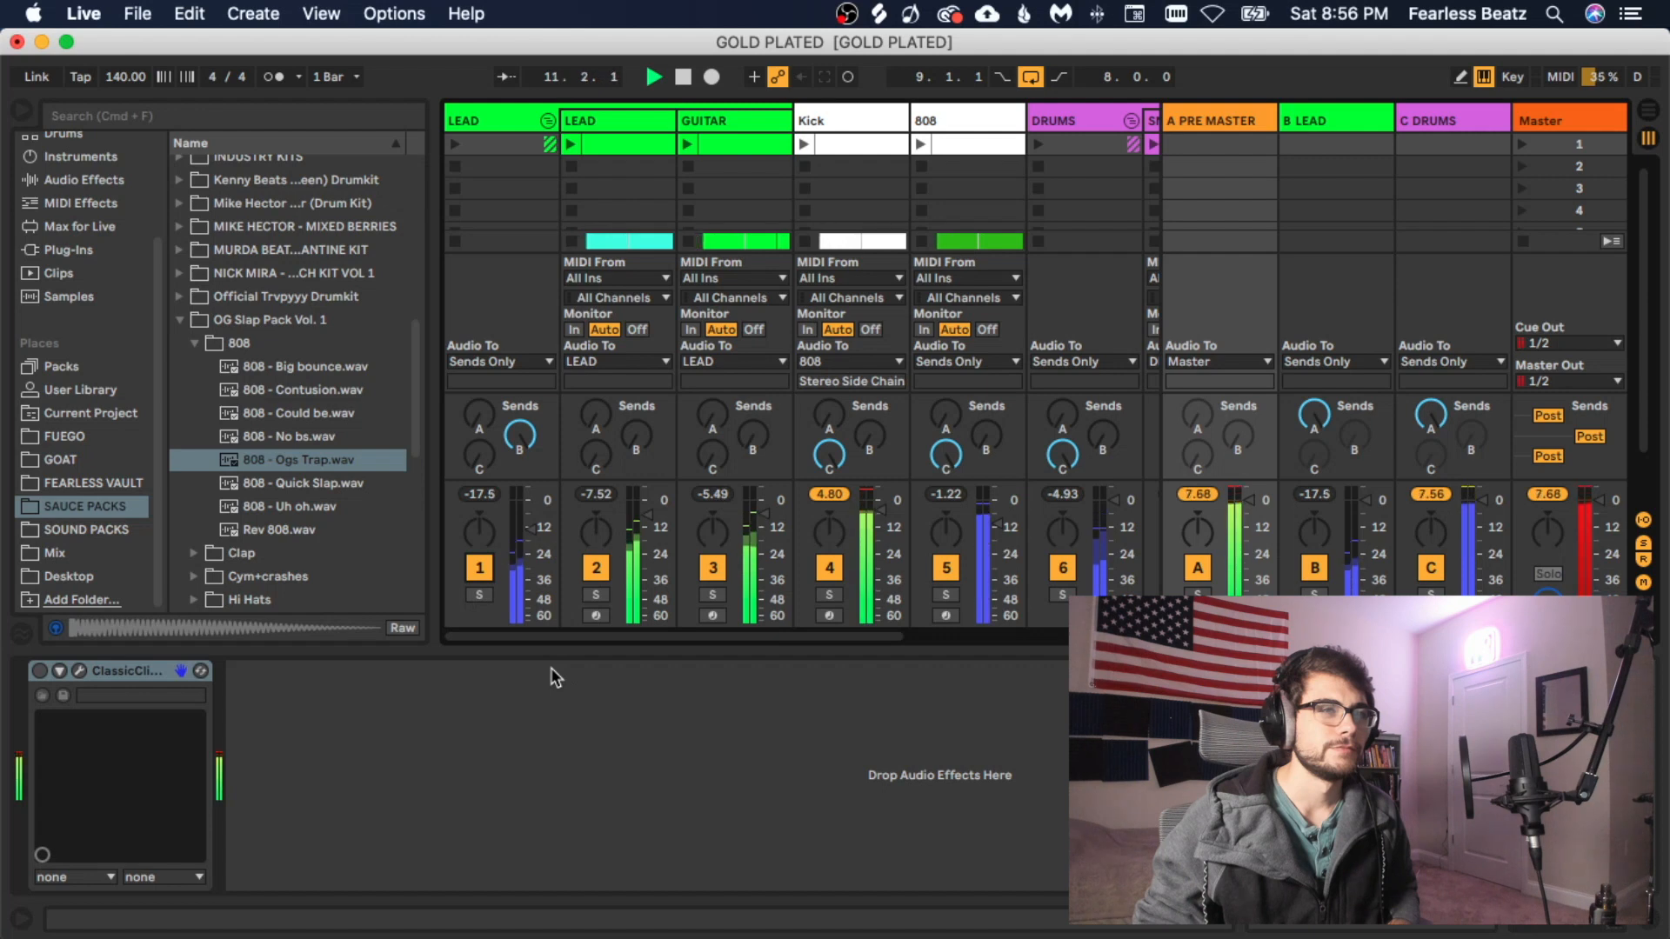
key("space")
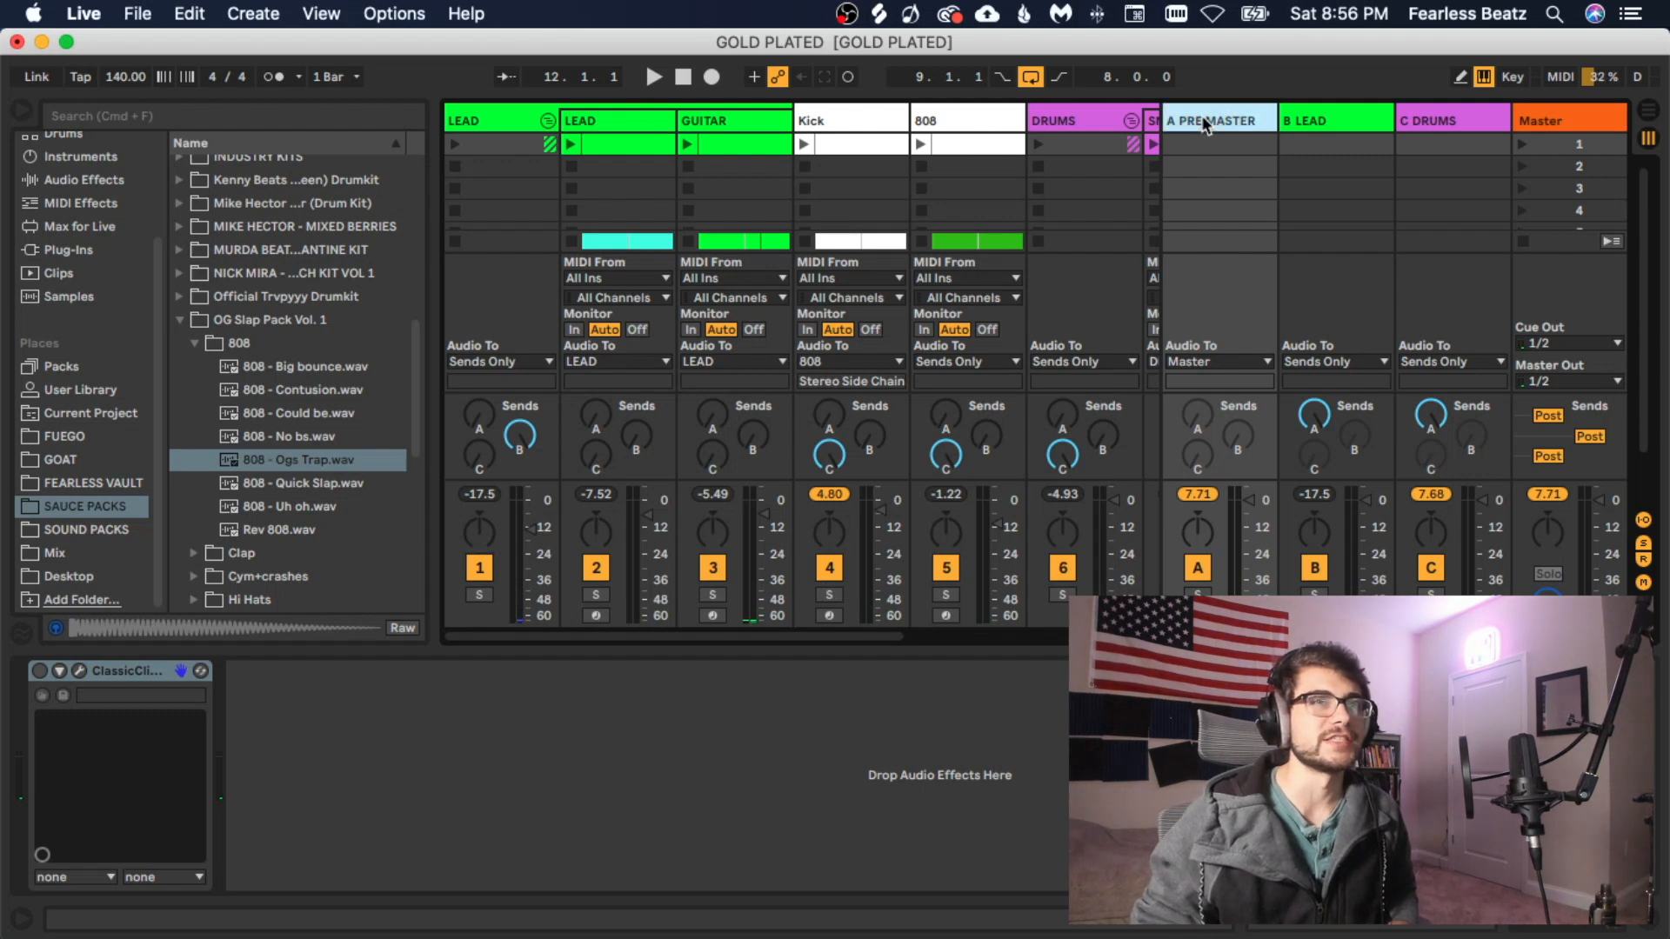
Step: Re-enable ClassicClipper on the A PRE MASTER return and play the loop through it
left_click(38, 671)
key("space")
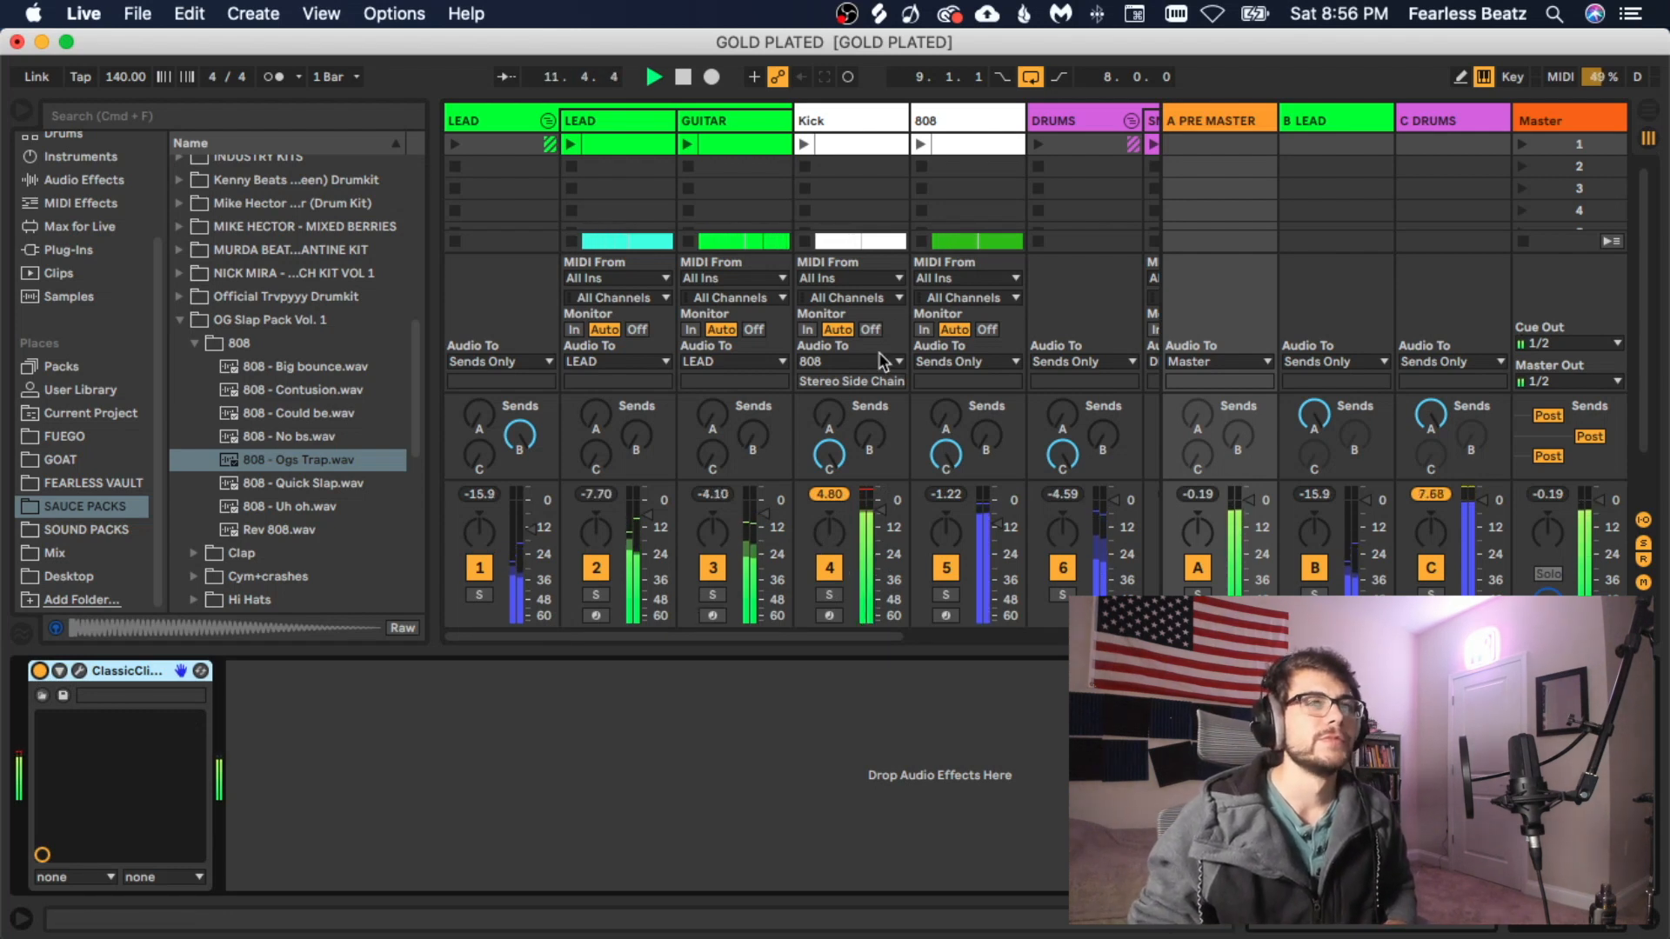
key("space")
Step: Open the 808 track's MIDI clip from the arrangement and review its notes while the loop plays
left_click(932, 117)
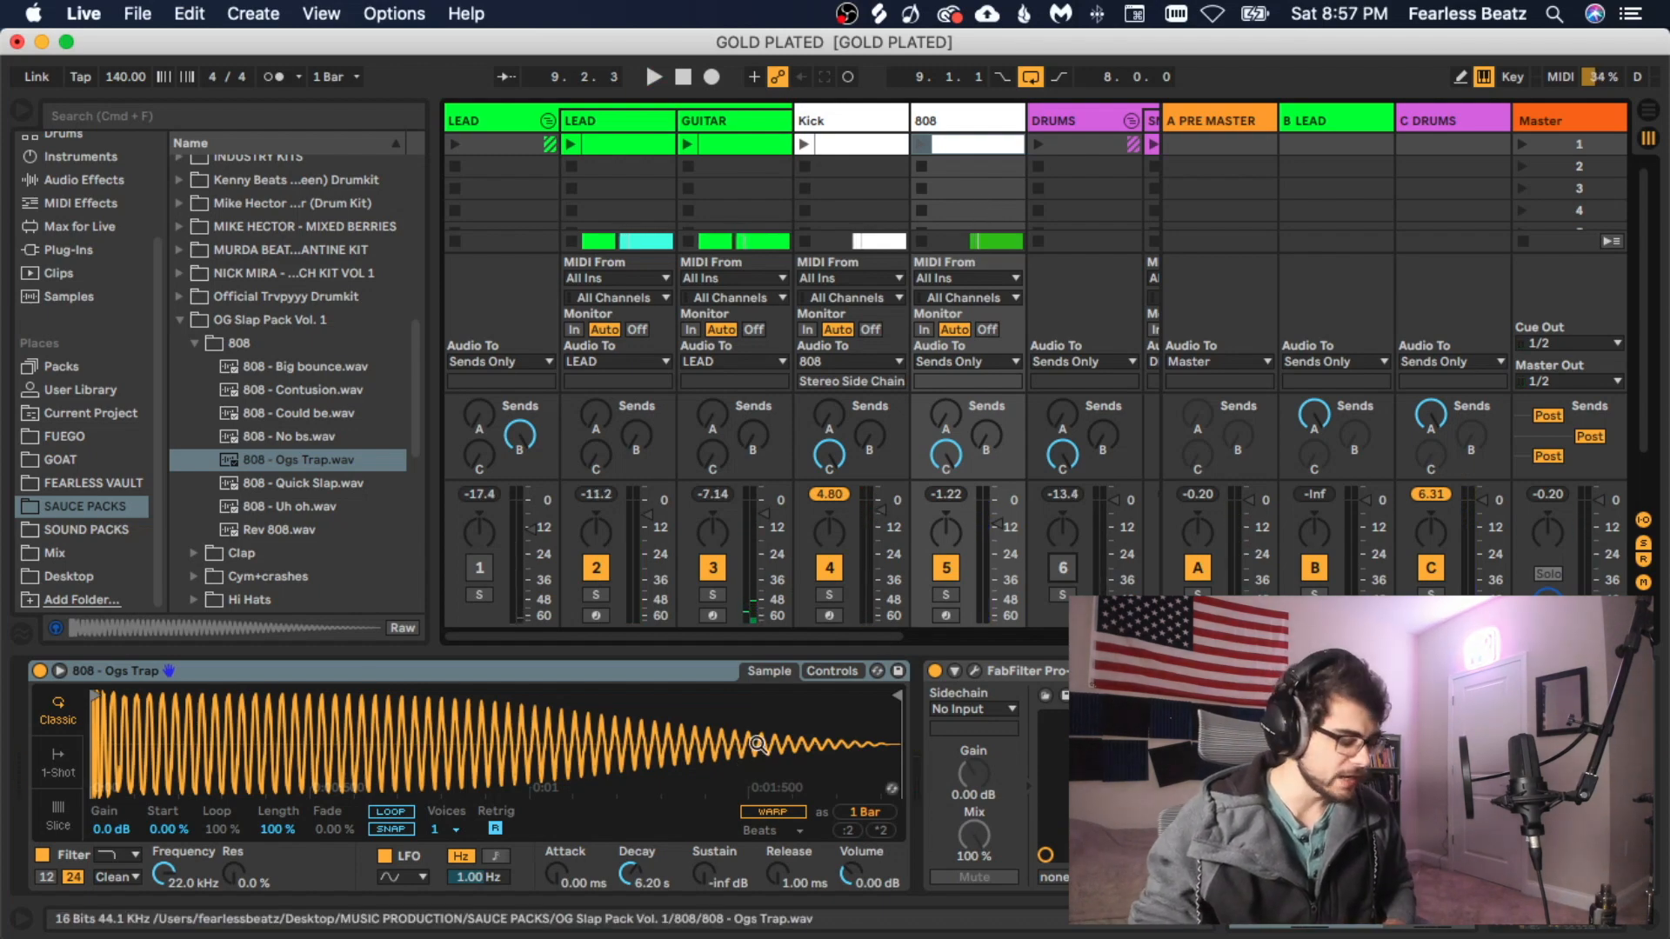
key("Tab")
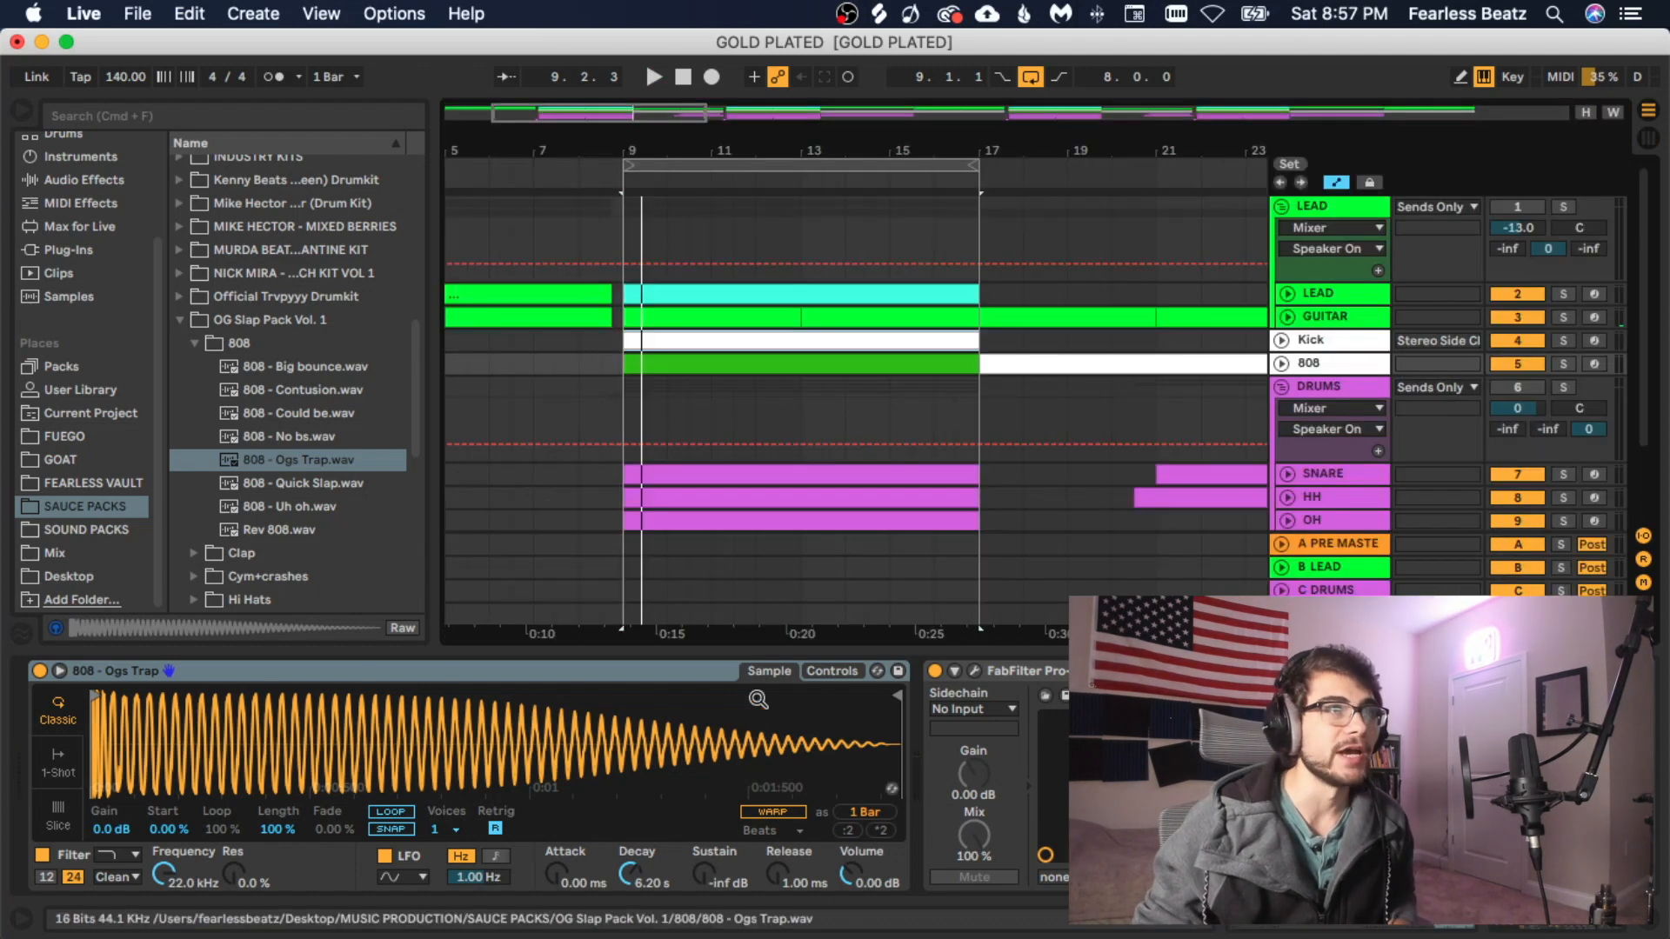
double_click(780, 354)
key("space")
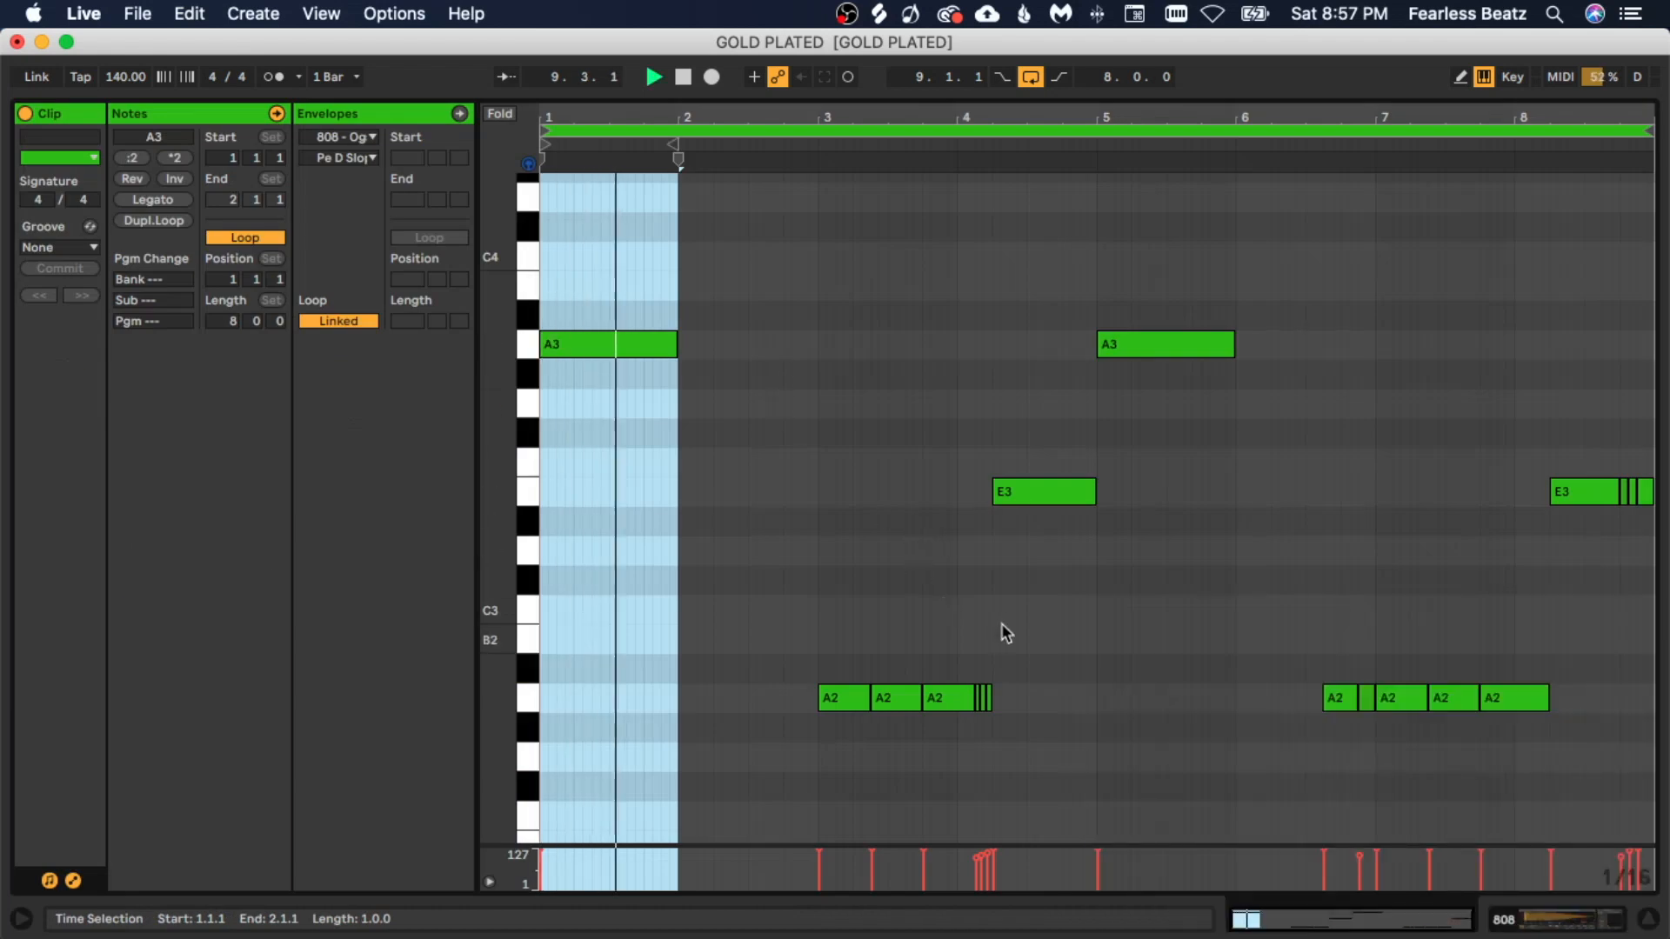
scroll(1092, 701, "down", 1)
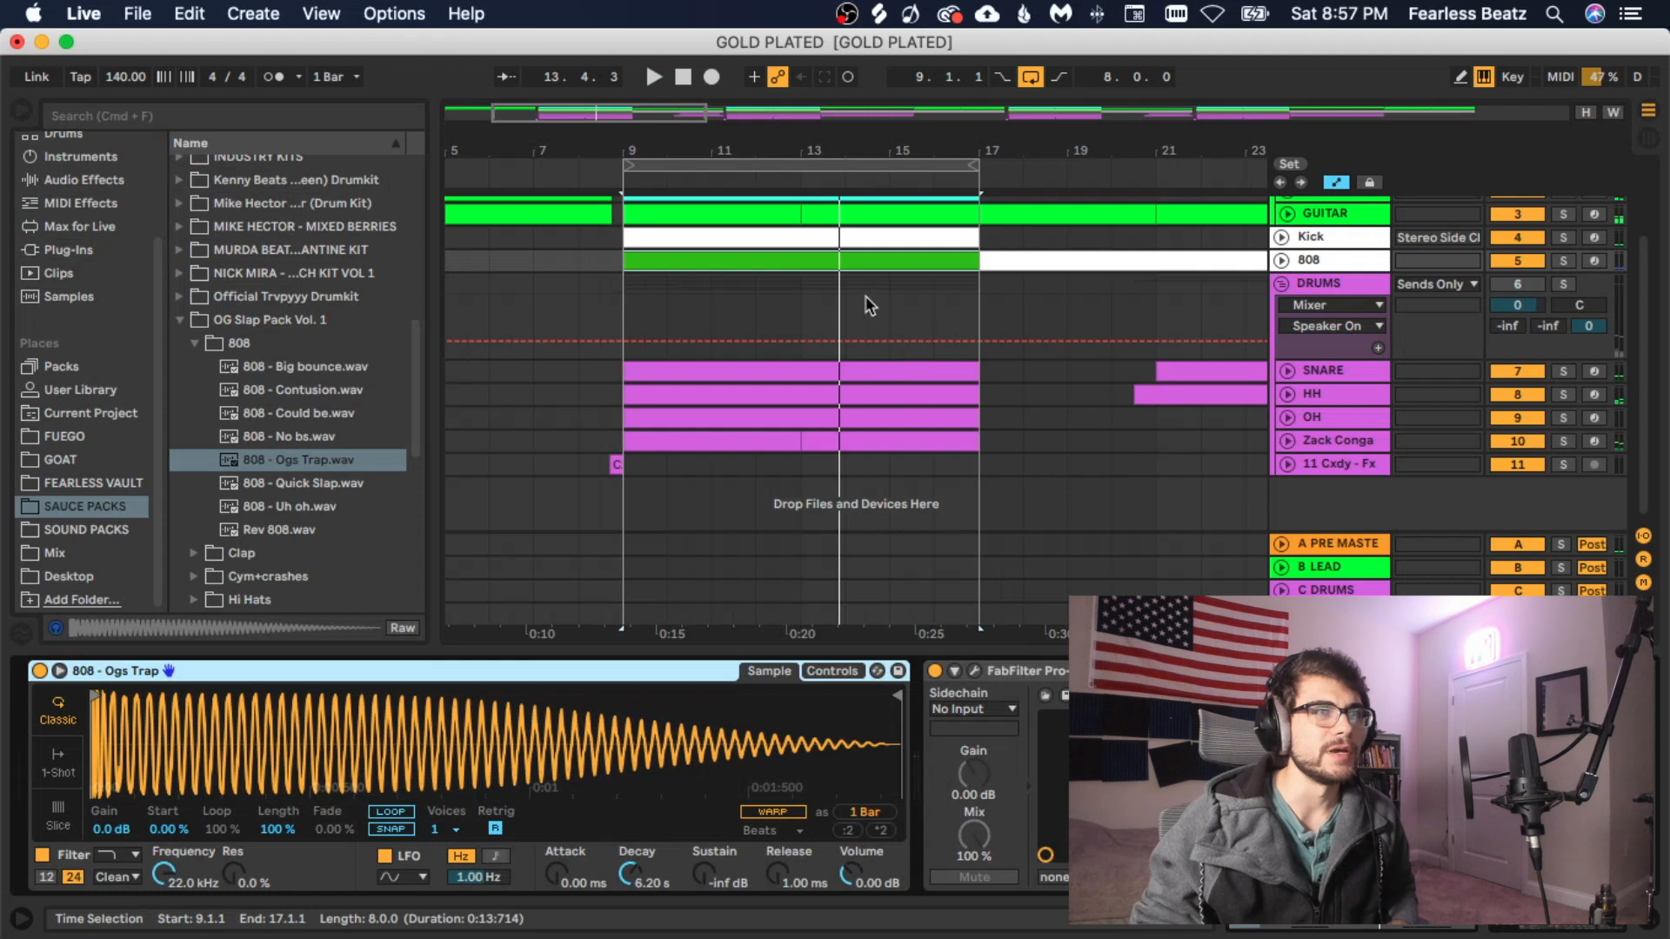
Step: Set the 808 sample's release to 50.0 ms and its decay to 60.0 s, and play the loop
double_click(777, 875)
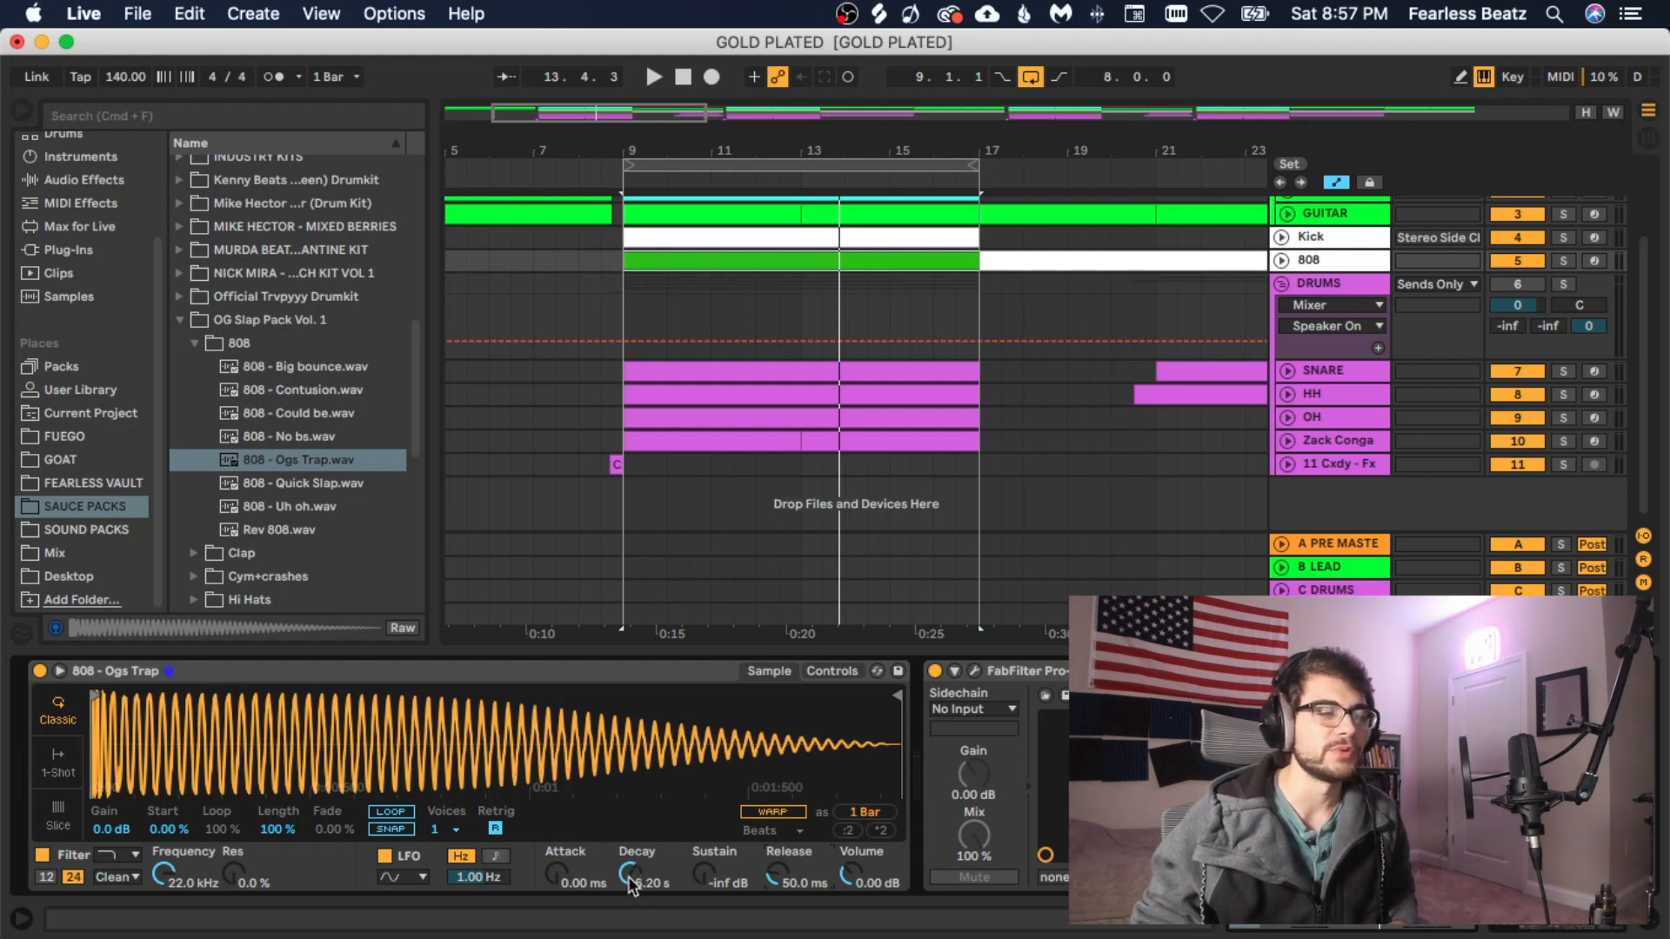
key("space")
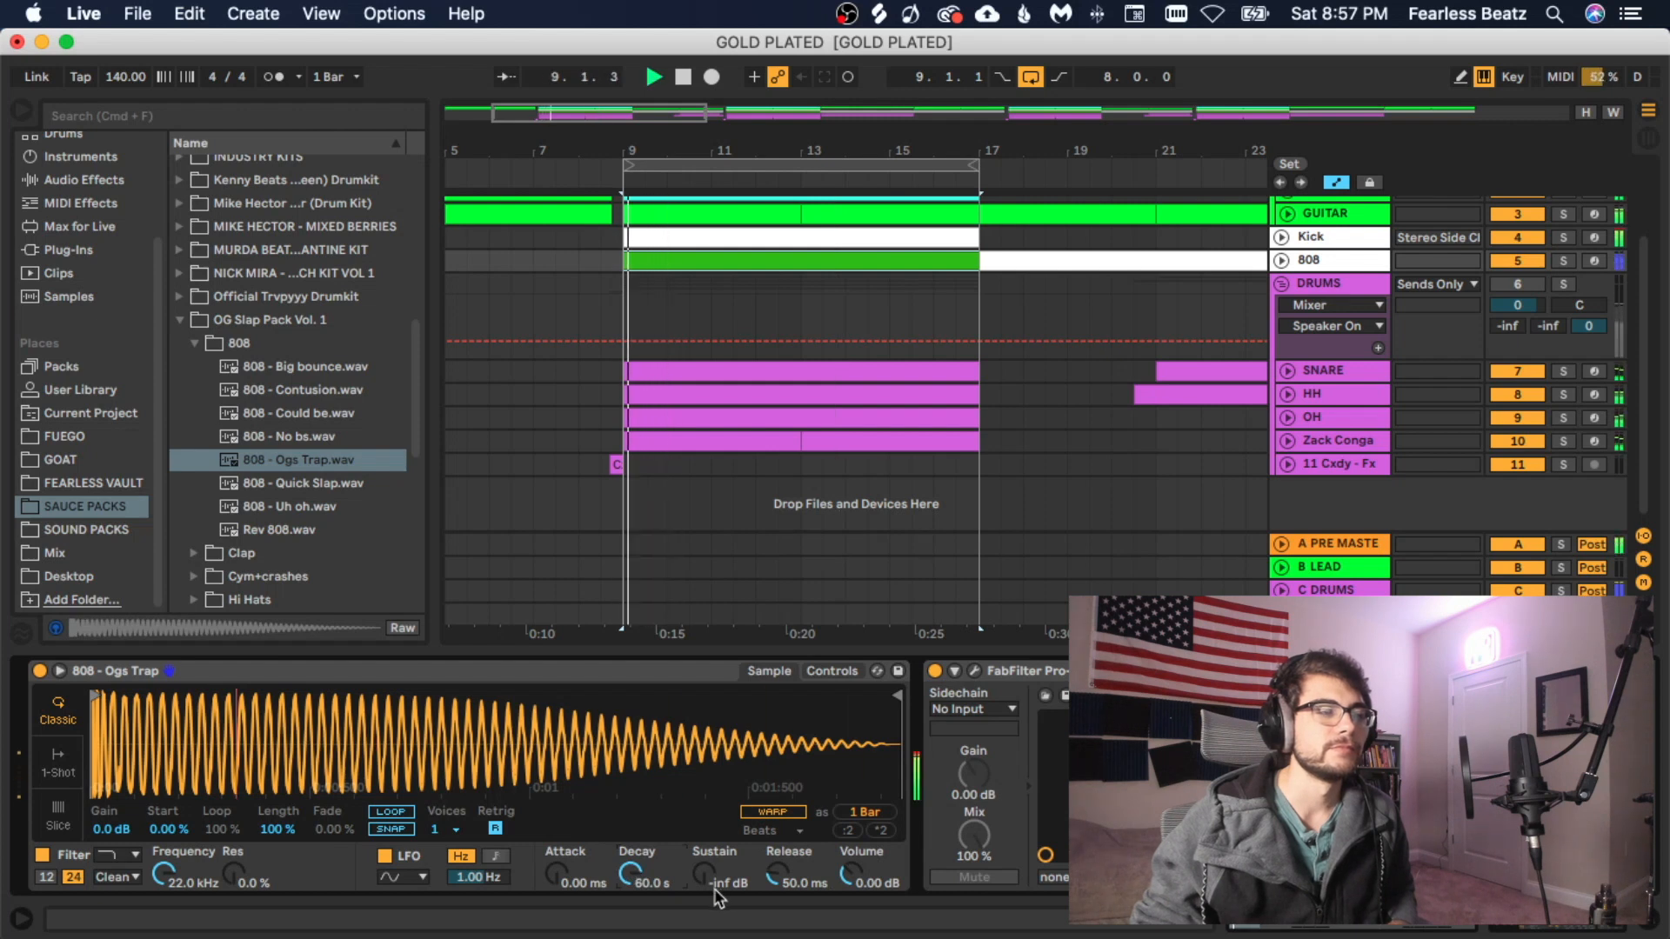
key("space")
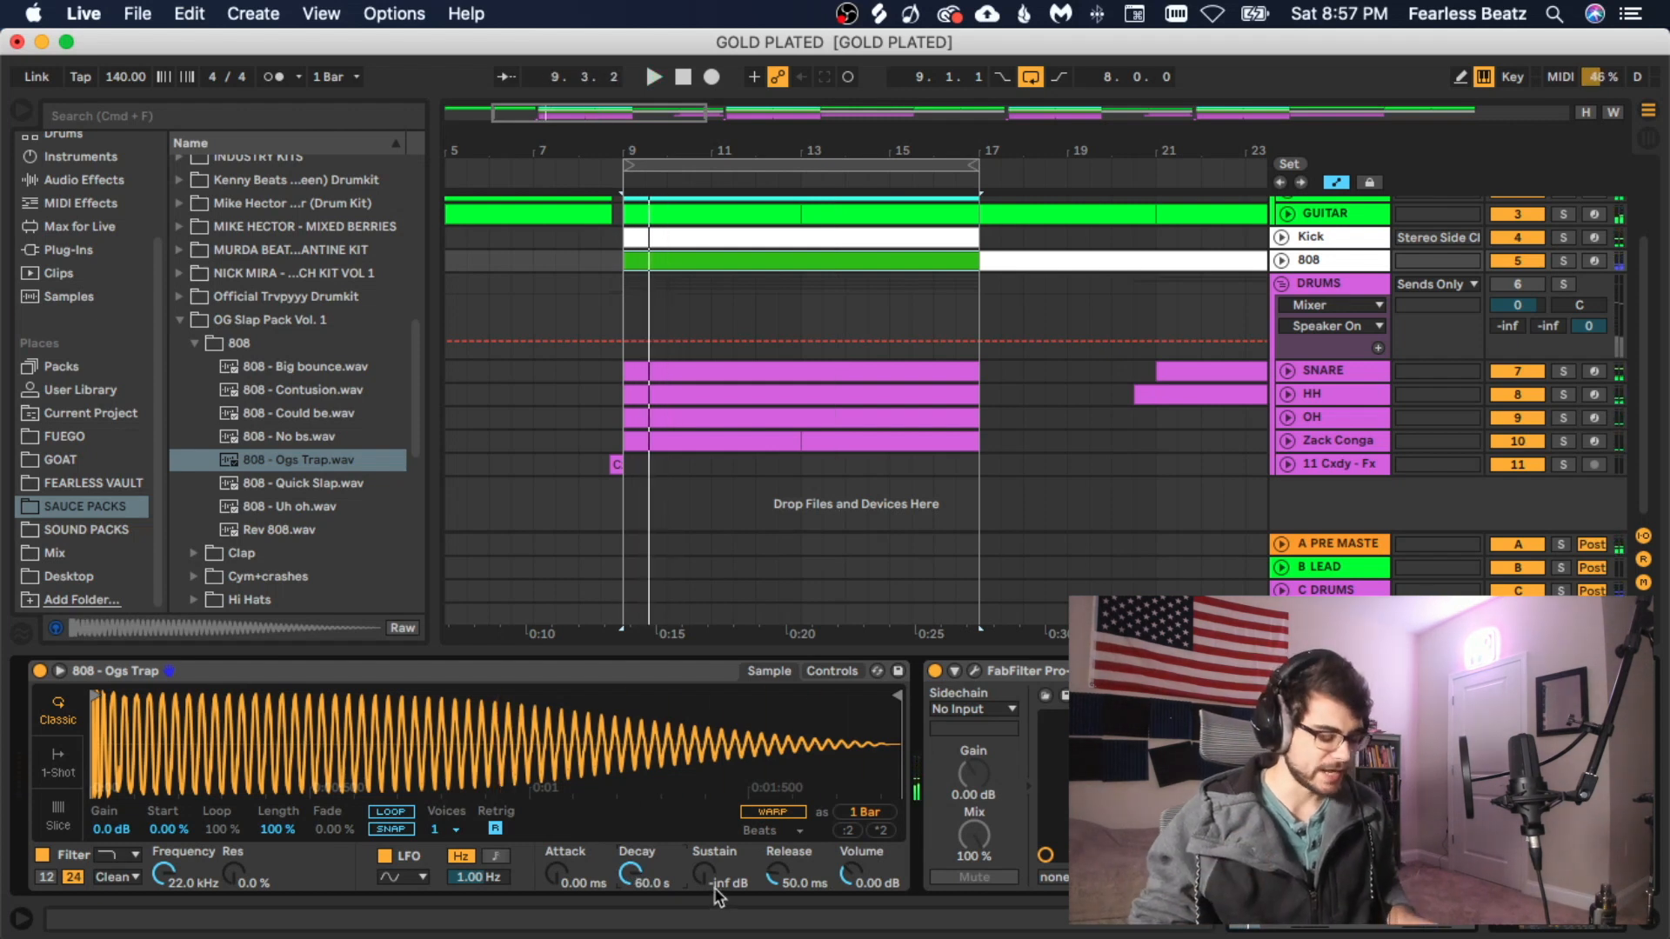
Step: Undo the 808 decay change and play the loop again to compare
key("super+z")
key("space")
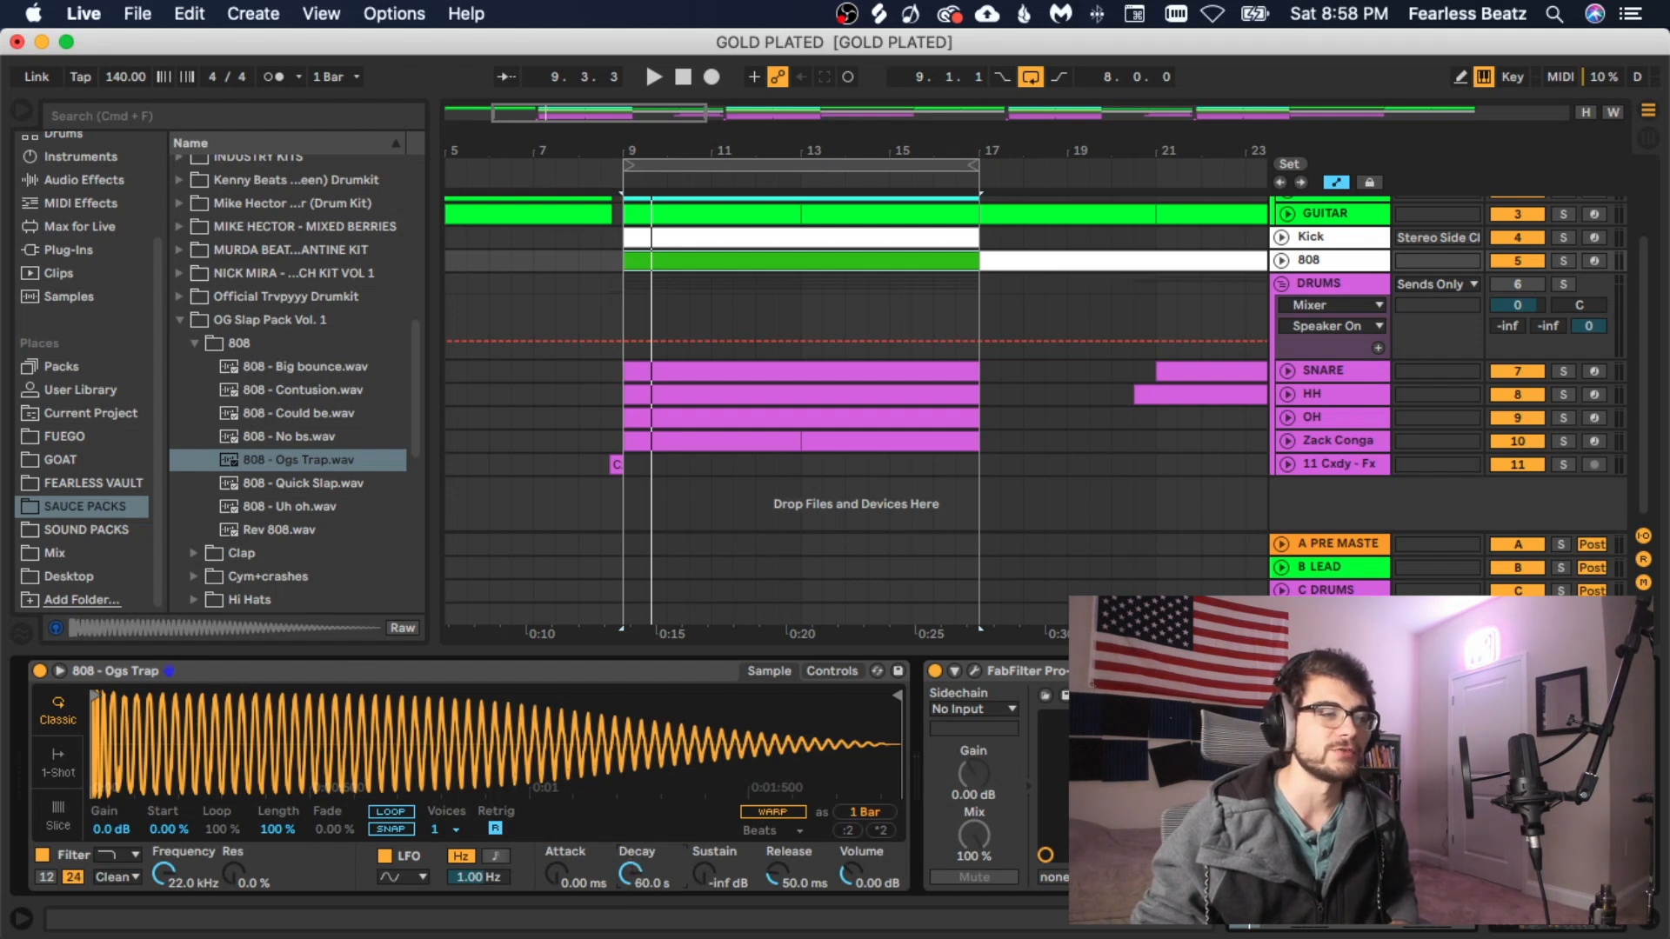
key("space")
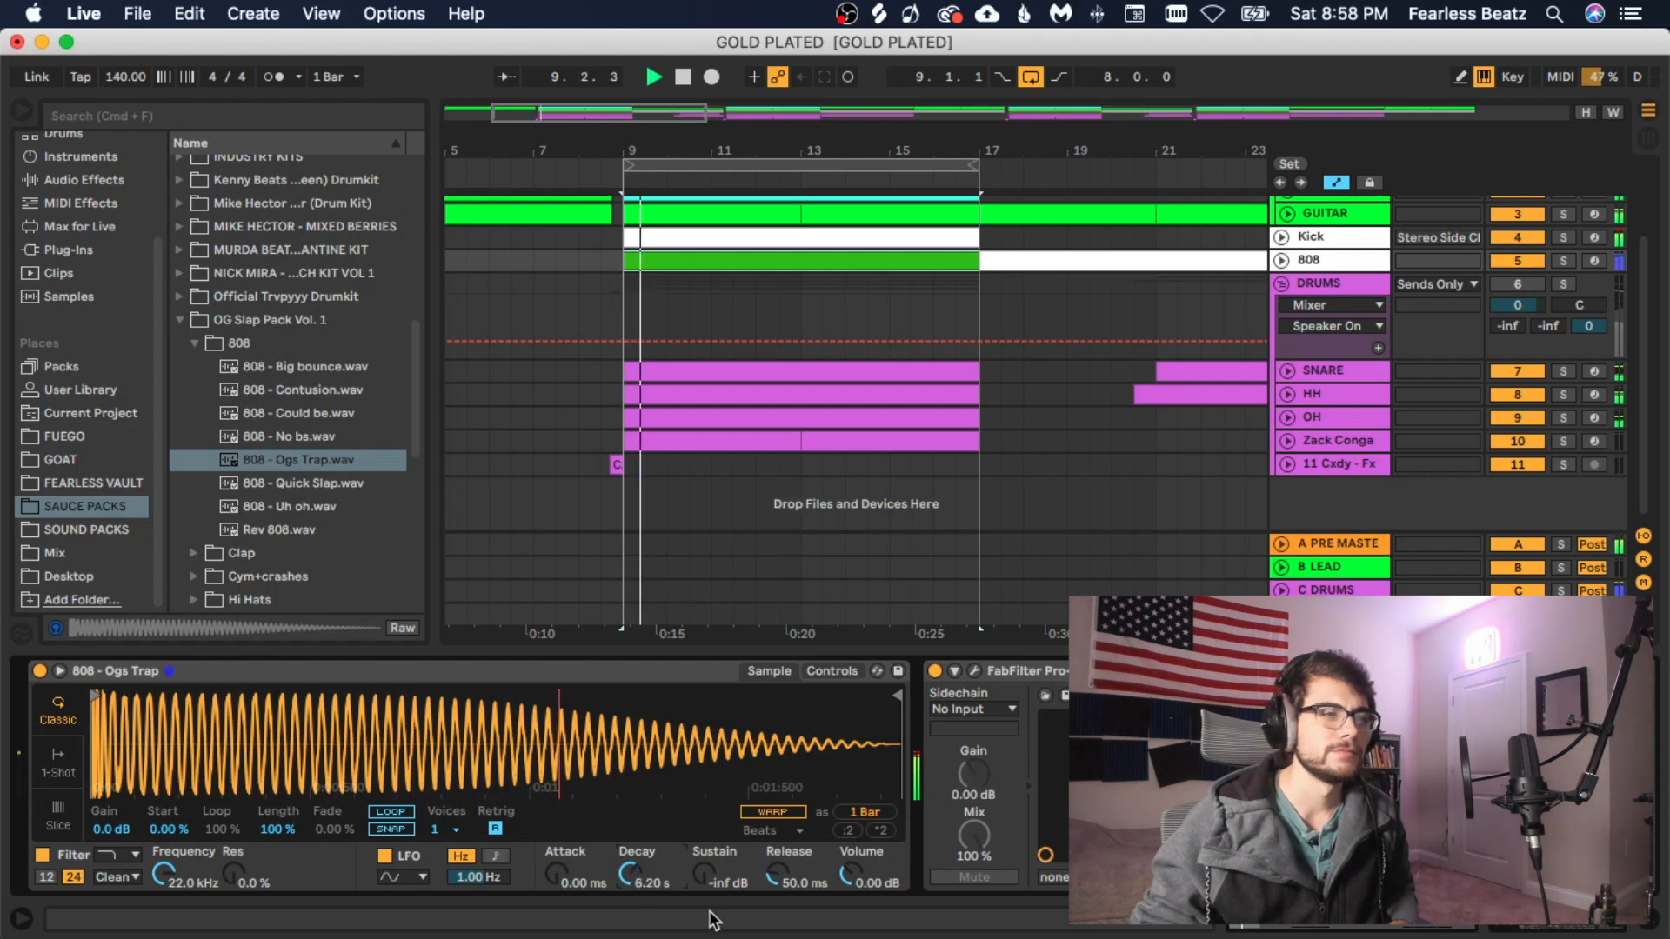
key("space")
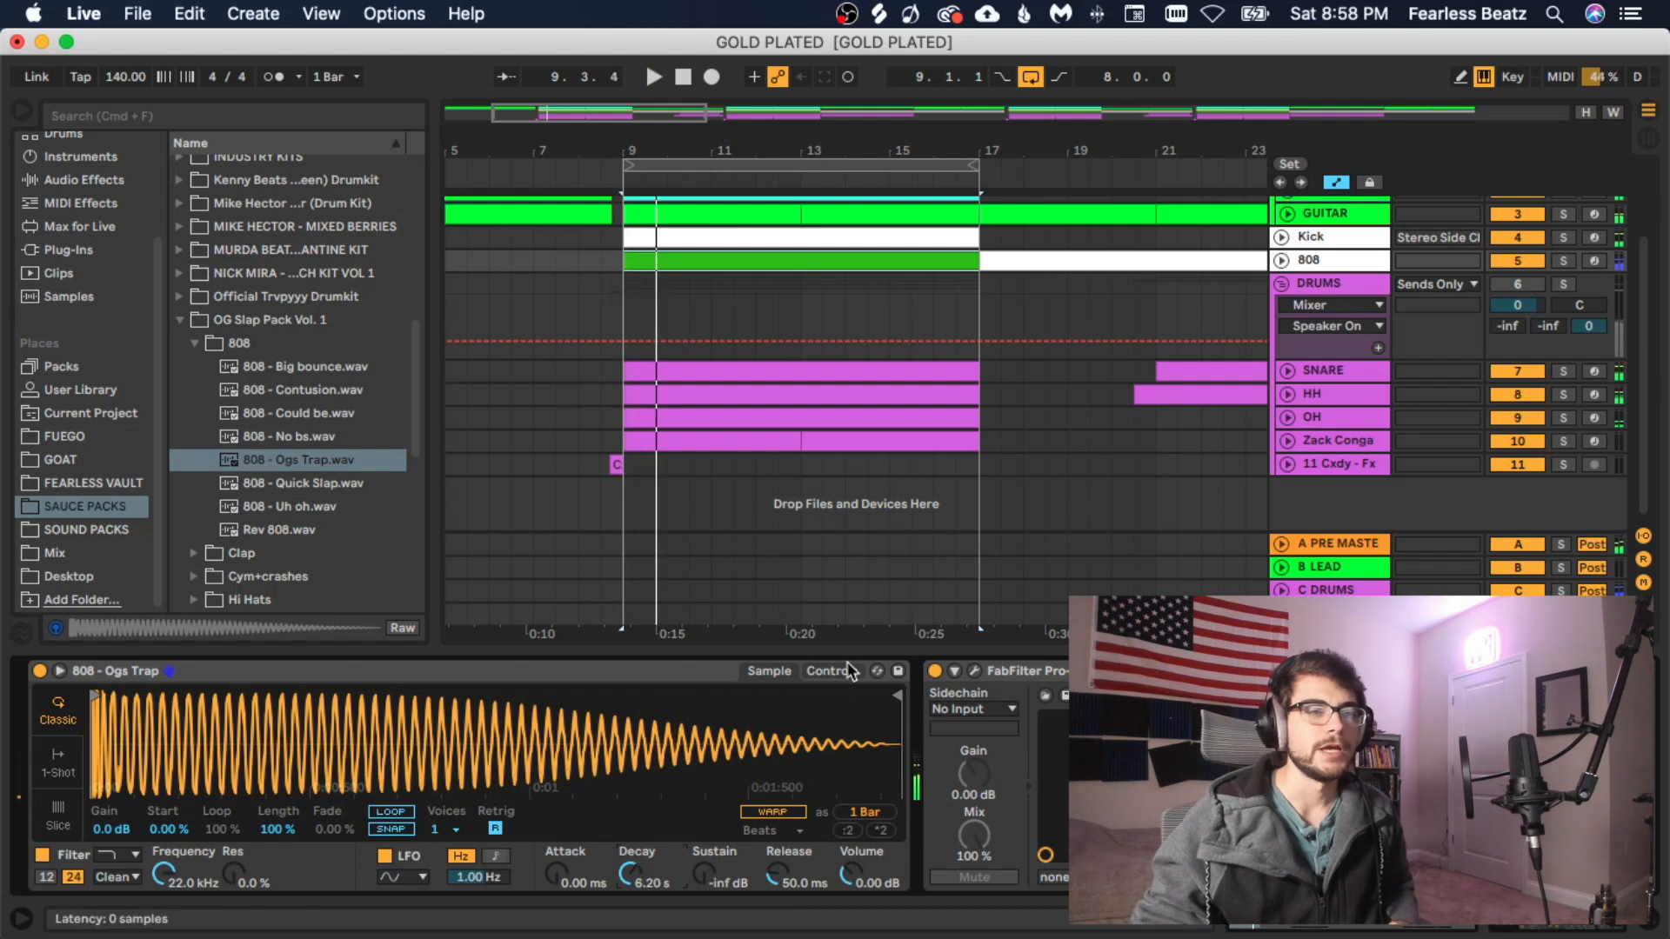
Step: Compare the 808's FabFilter Pro-Q 3 low dynamic band with the Kick's Pro-Q 3 spectrum during playback, and close both plugins
left_click(975, 672)
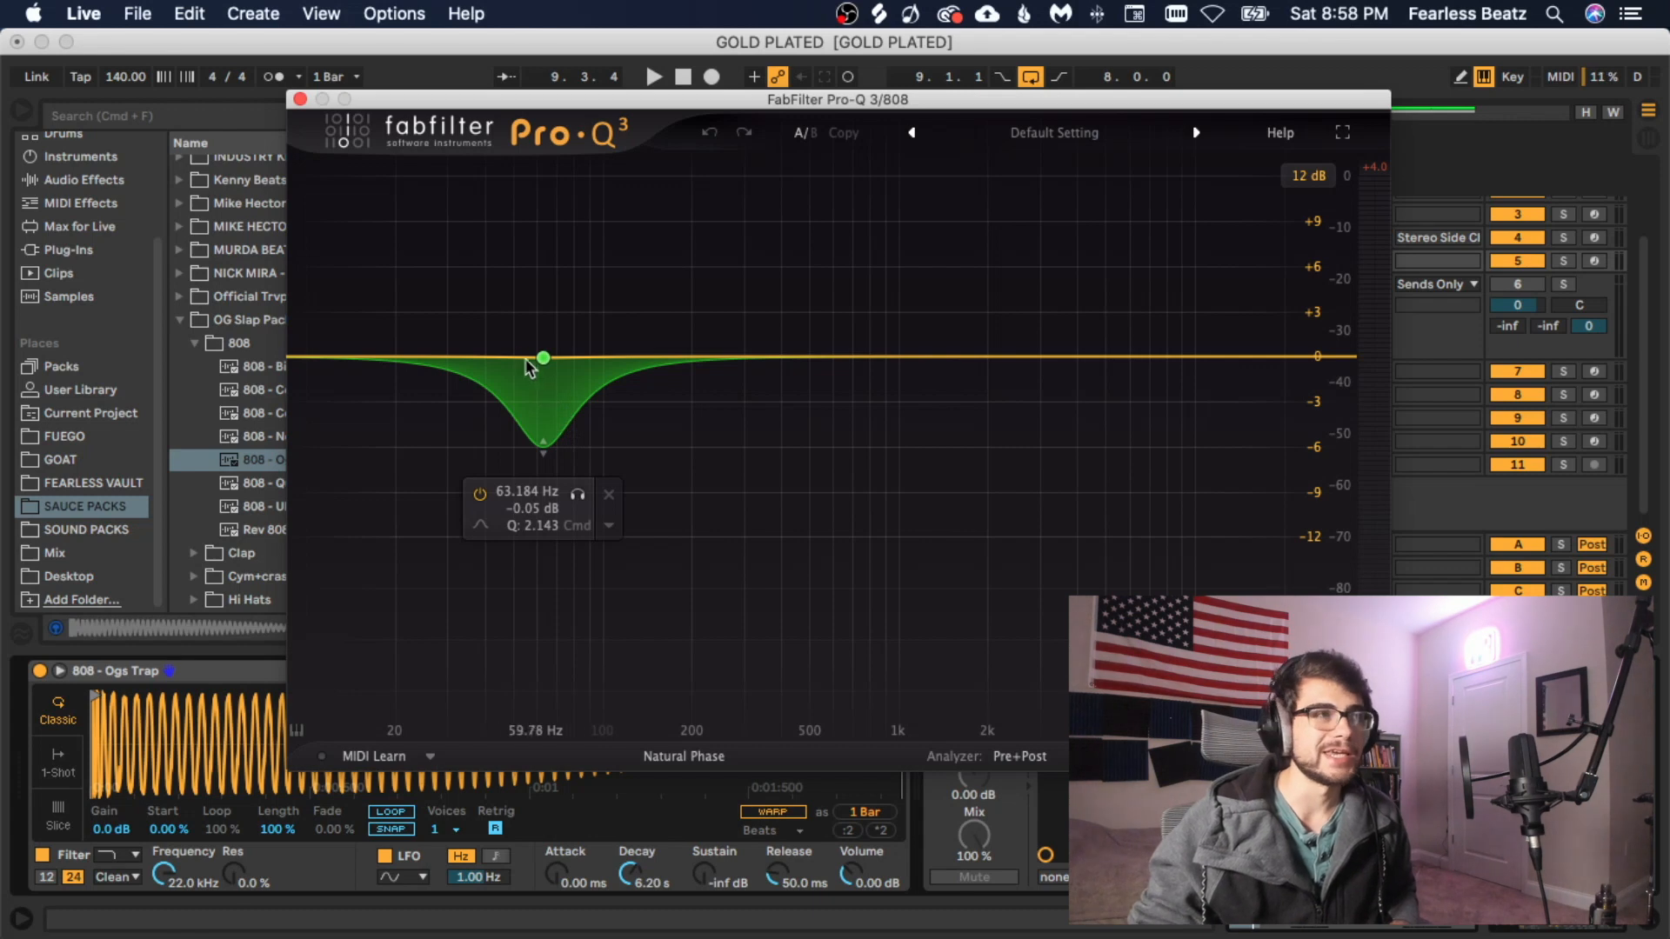
left_click(299, 99)
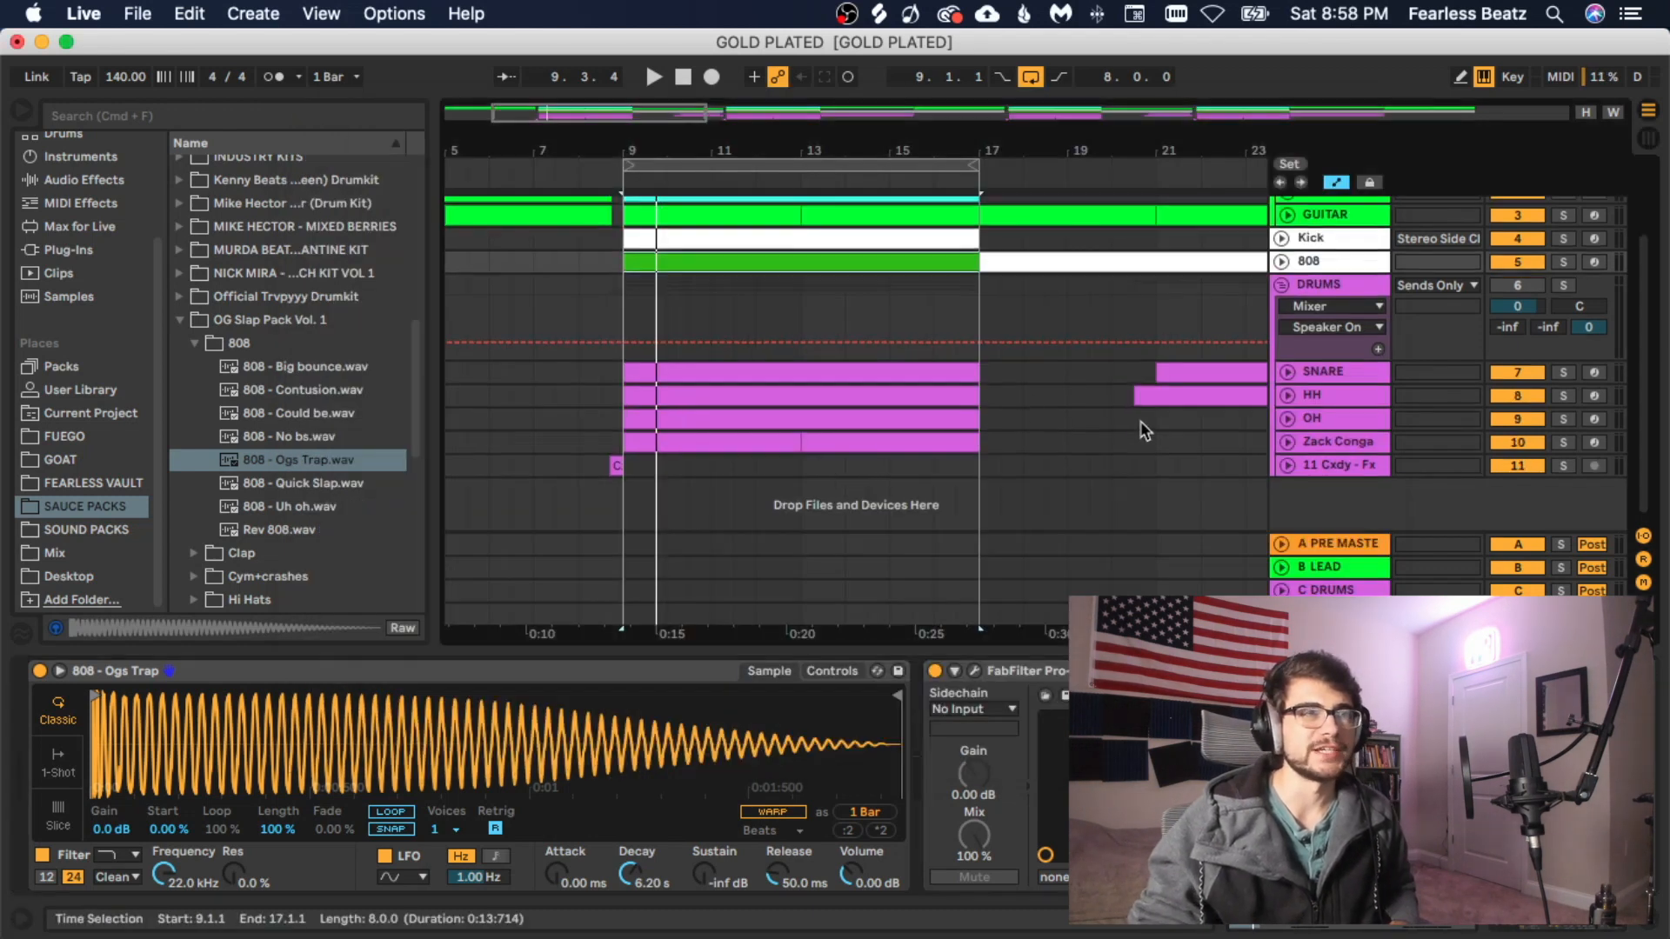
scroll(1144, 430, "up", 1)
left_click(1302, 248)
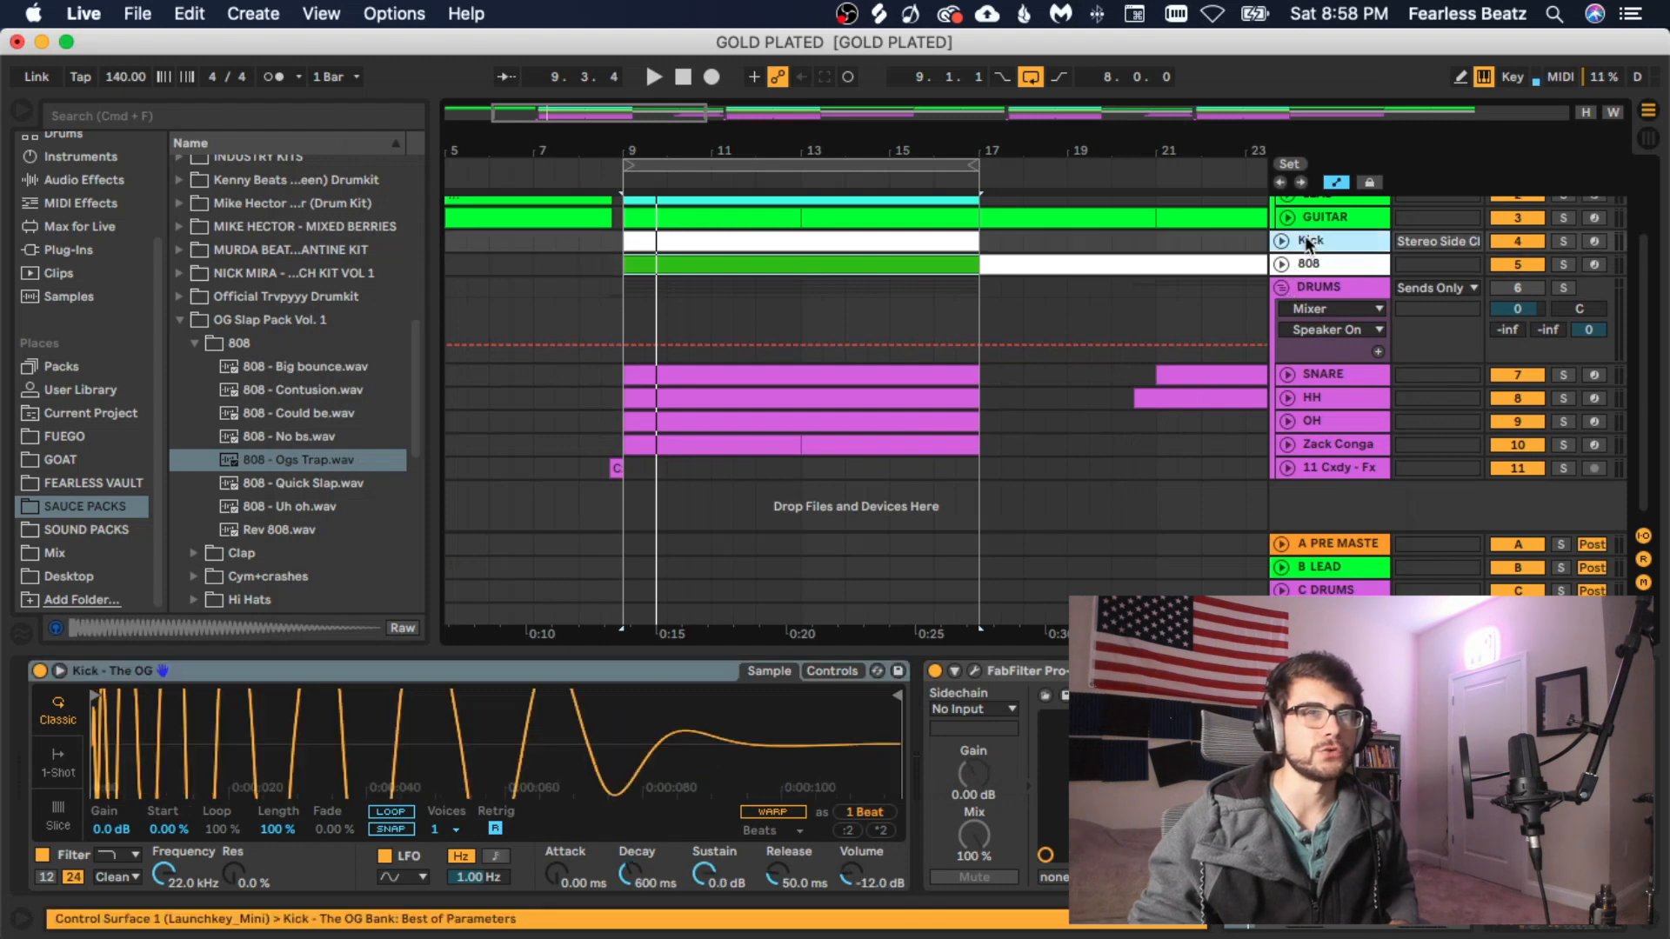
left_click(975, 672)
key("space")
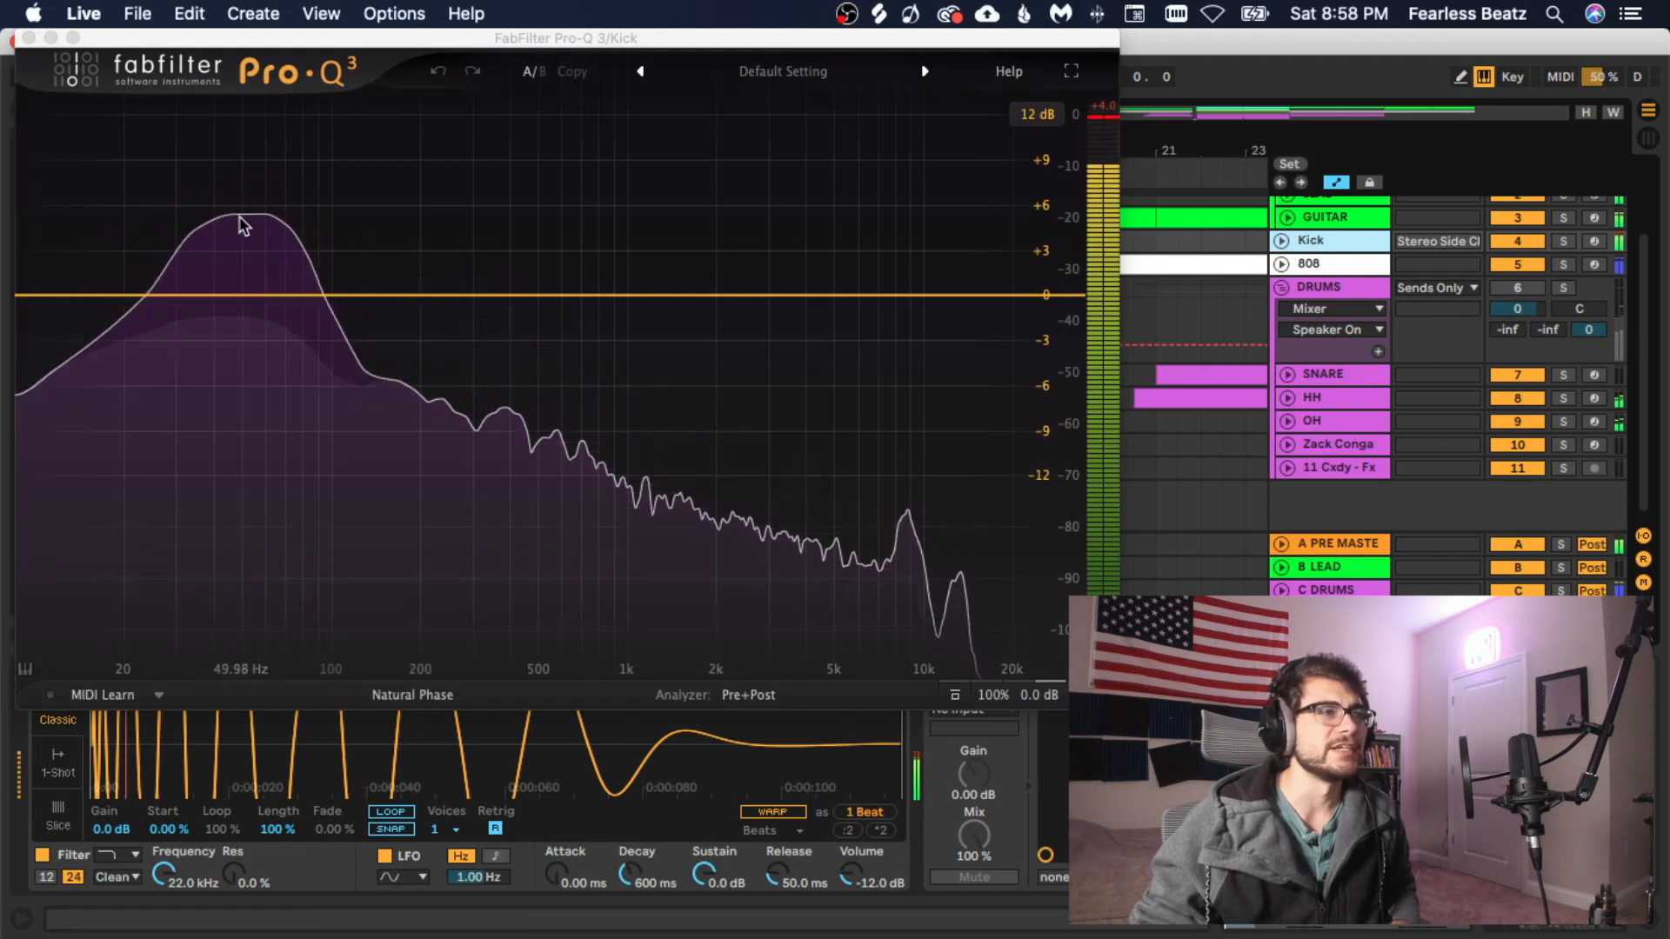
mouse_move(261, 178)
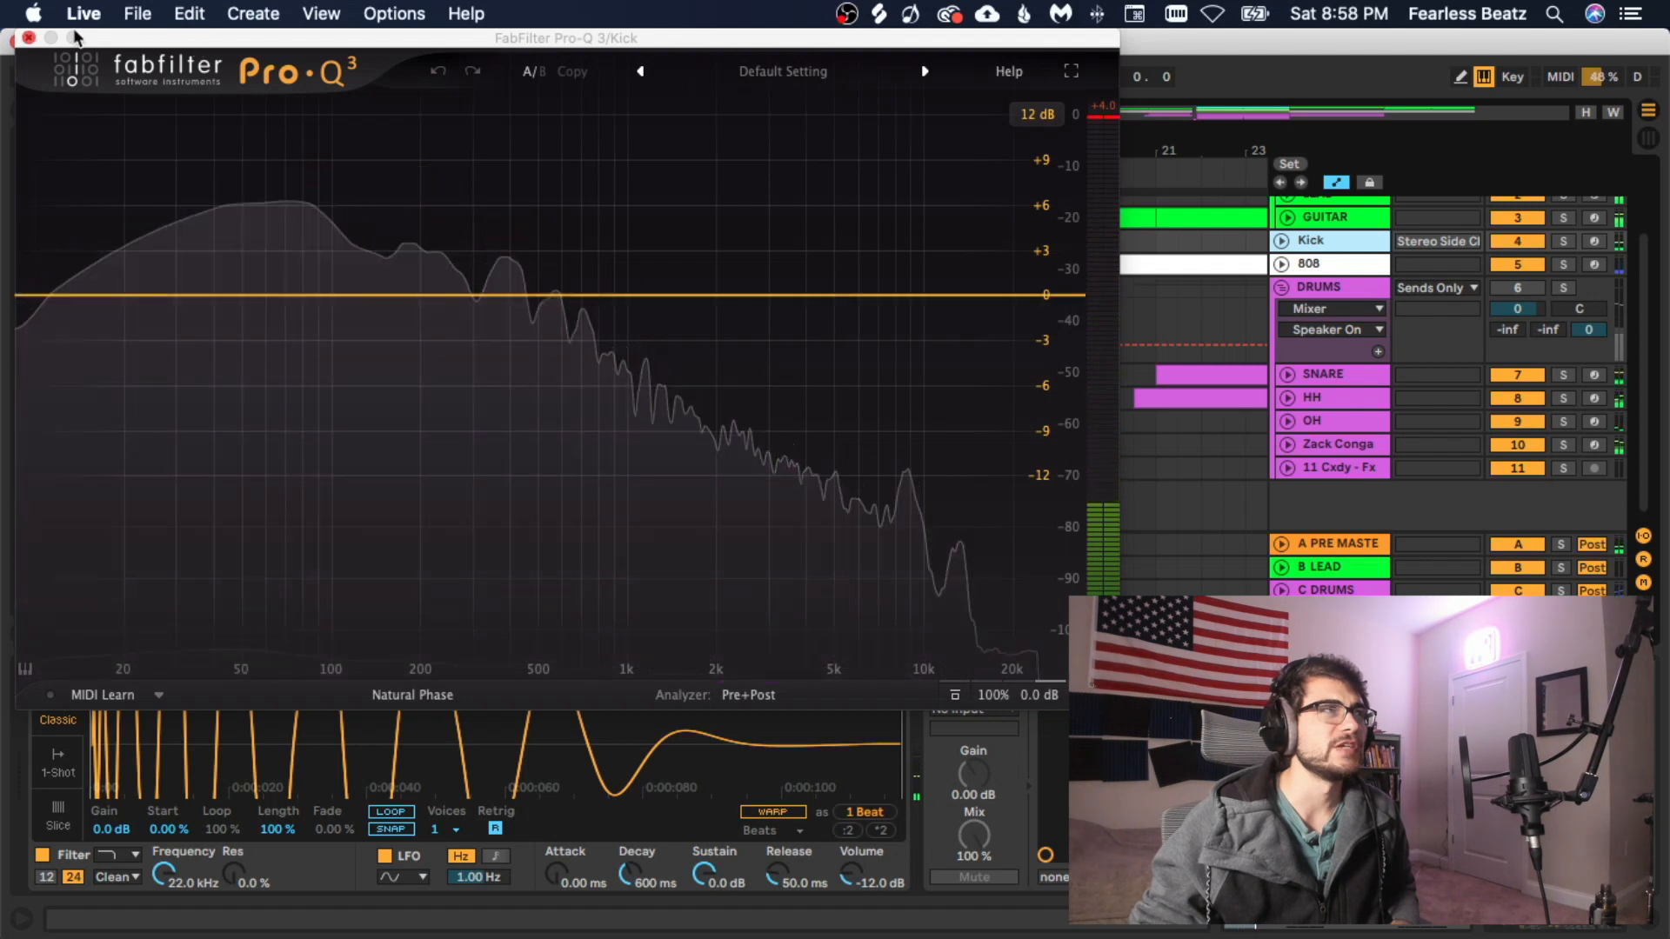
left_click(28, 38)
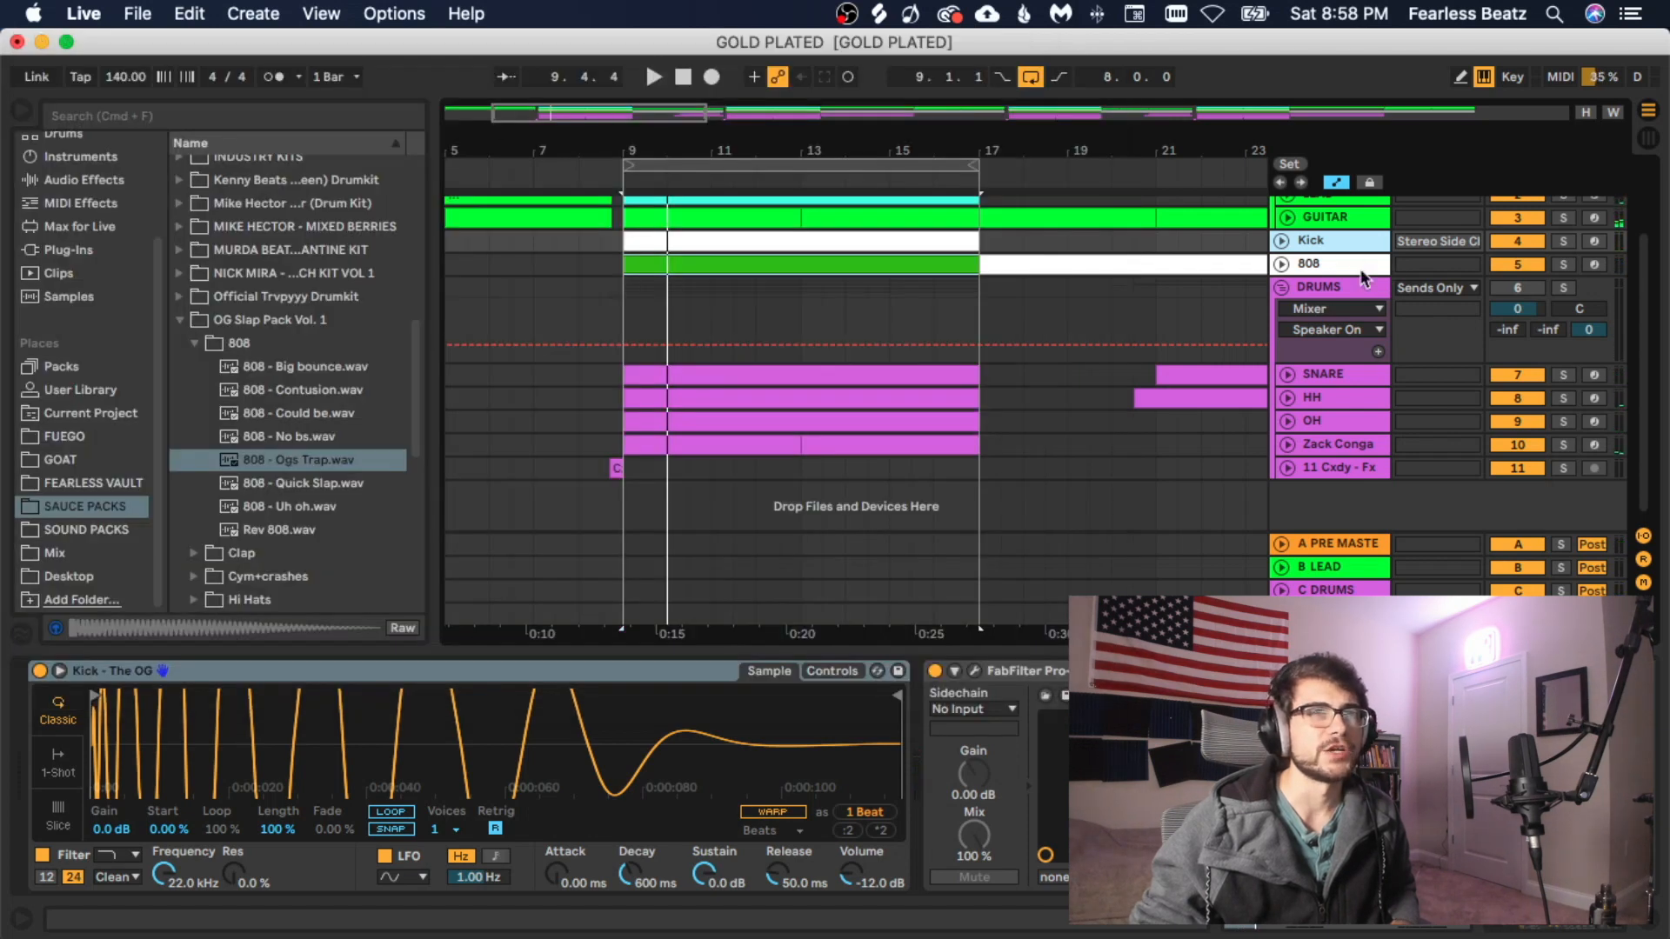
Step: Reopen the 808 track's FabFilter Pro-Q 3 and examine the dynamic settings of its low bell band
left_click(1362, 272)
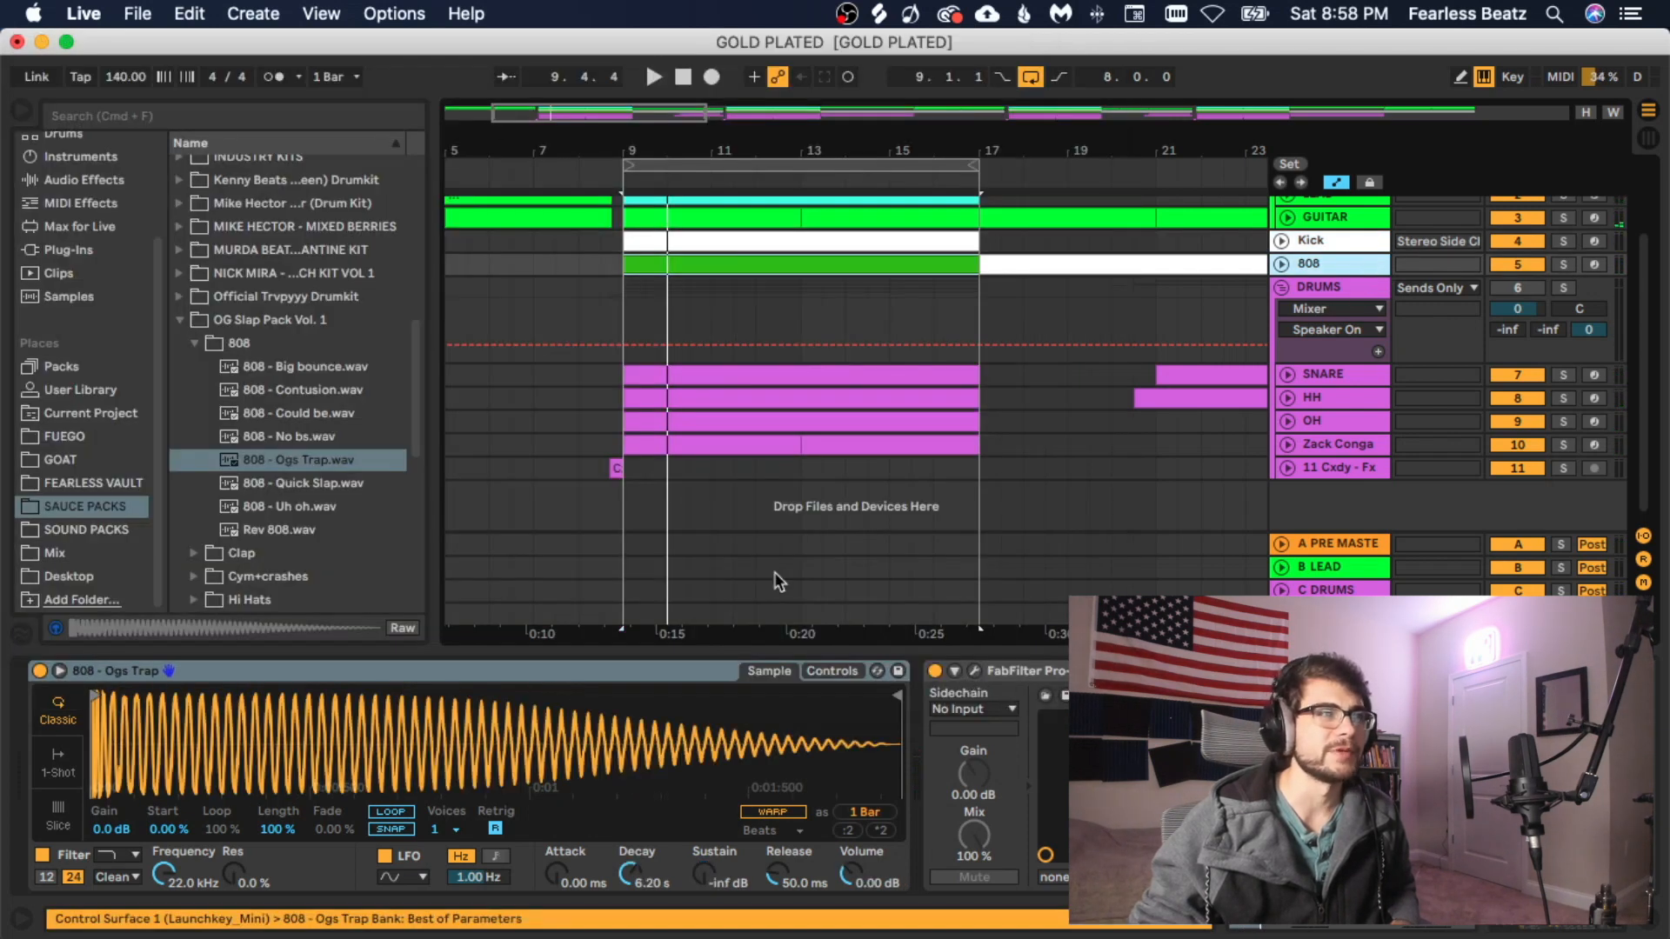
left_click(974, 671)
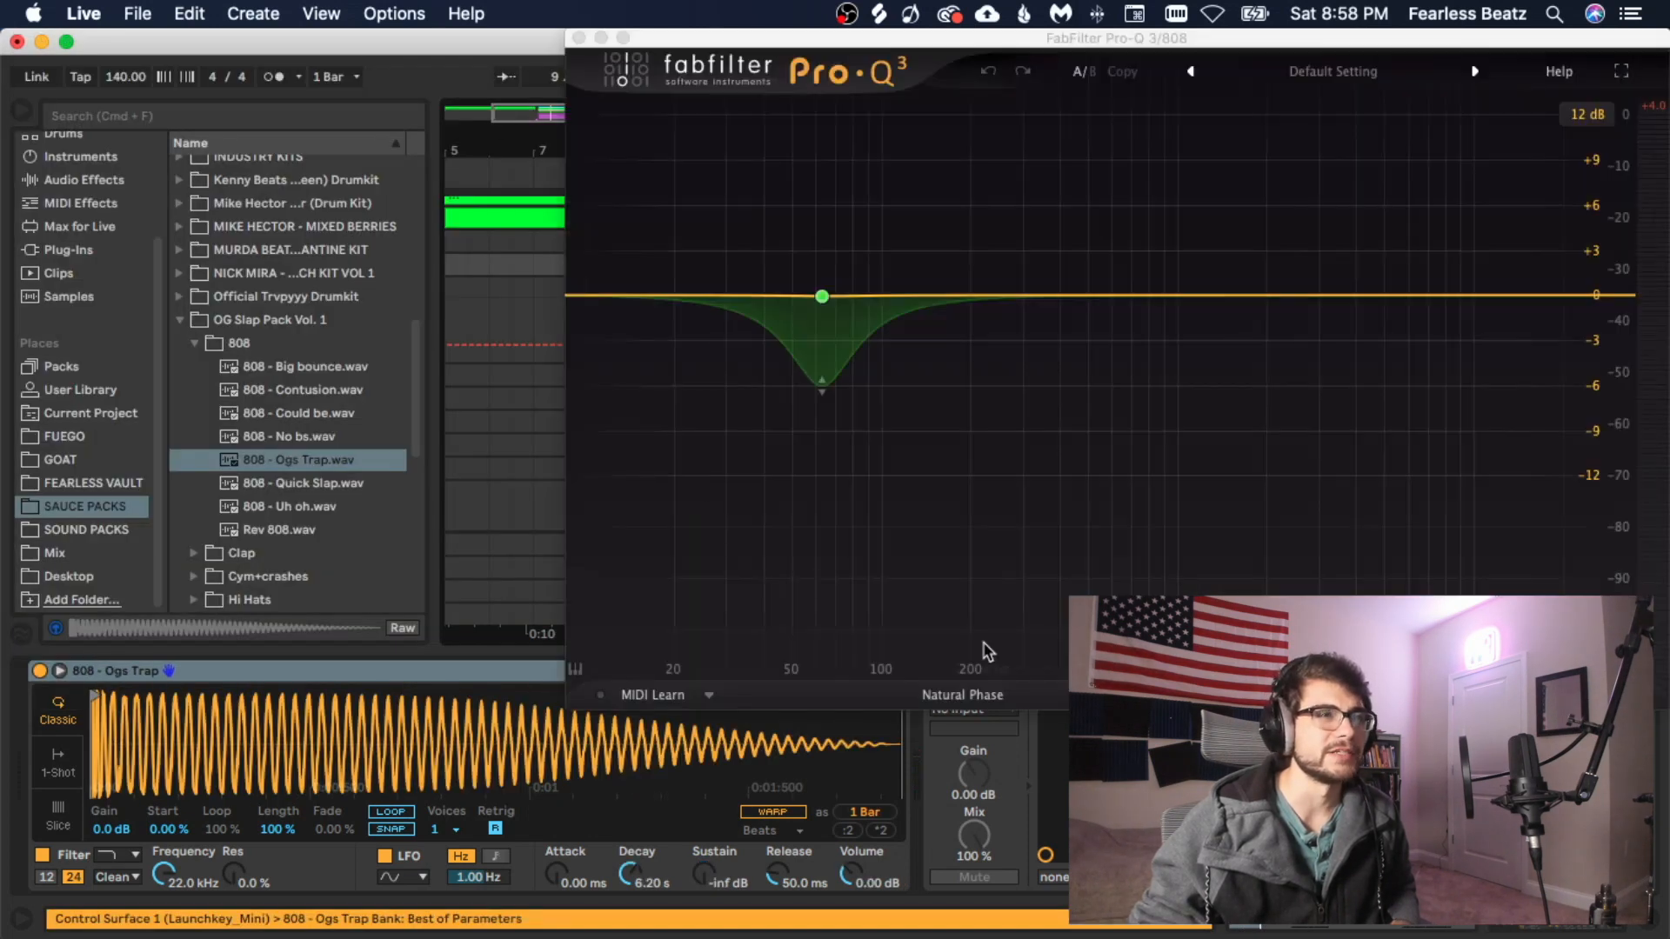
left_click(821, 298)
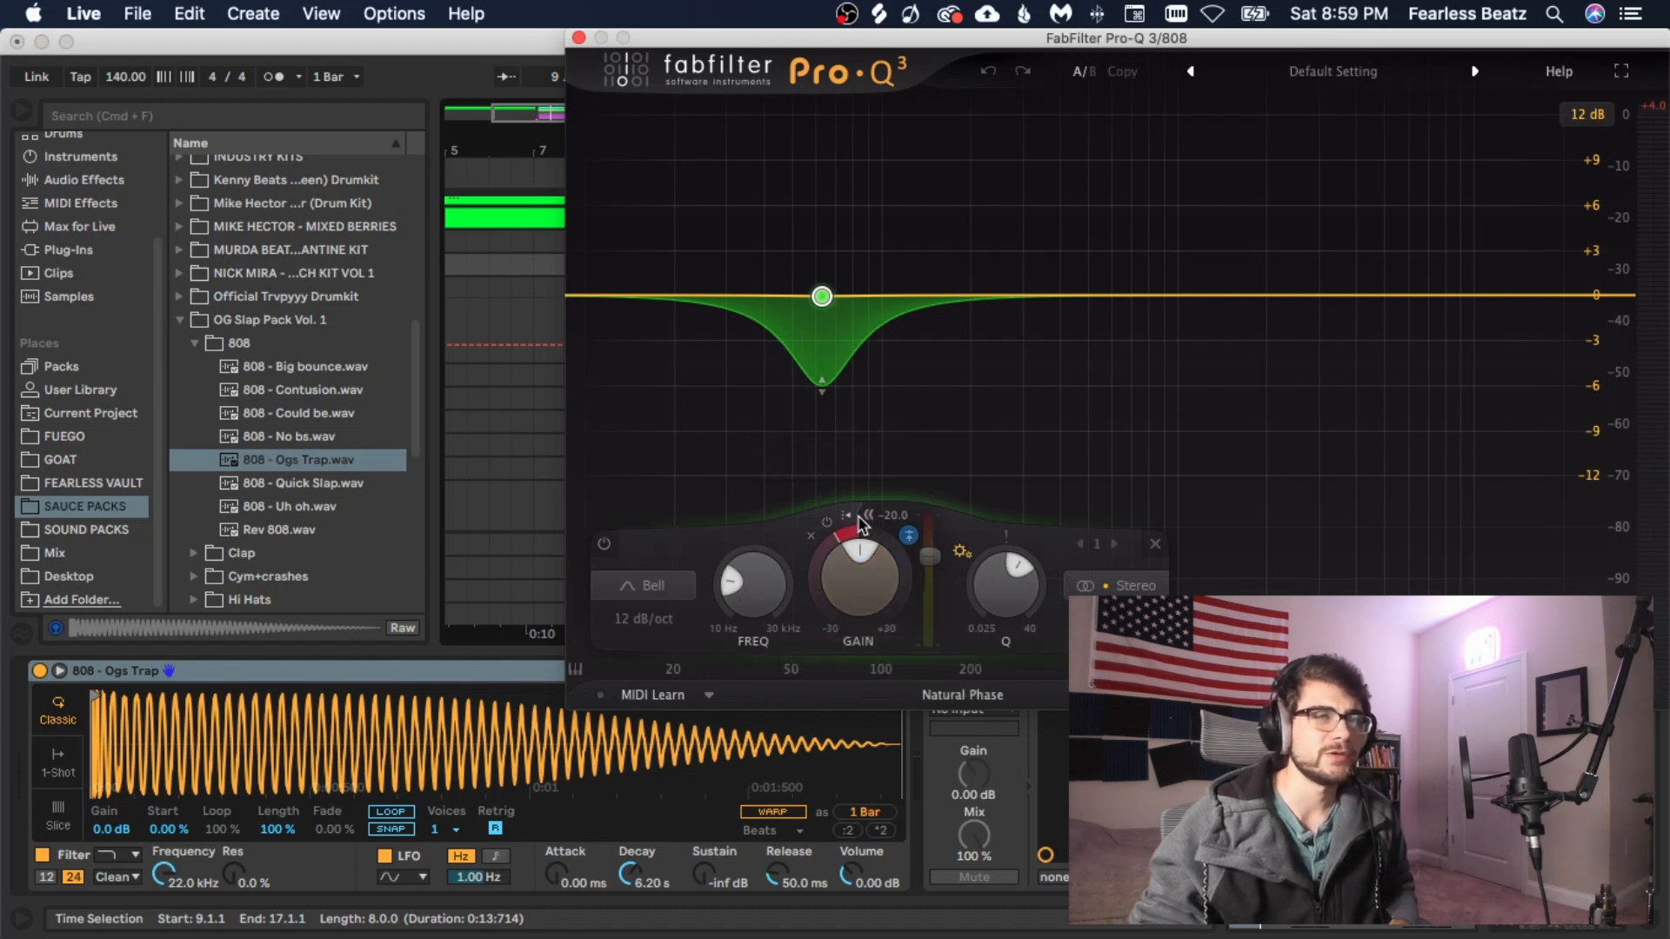
Step: Add a demo bell band just above 1 kHz with a negative dynamic range, Q 1.776 and a custom threshold of -20.0
left_click(1192, 330)
left_click(1207, 297)
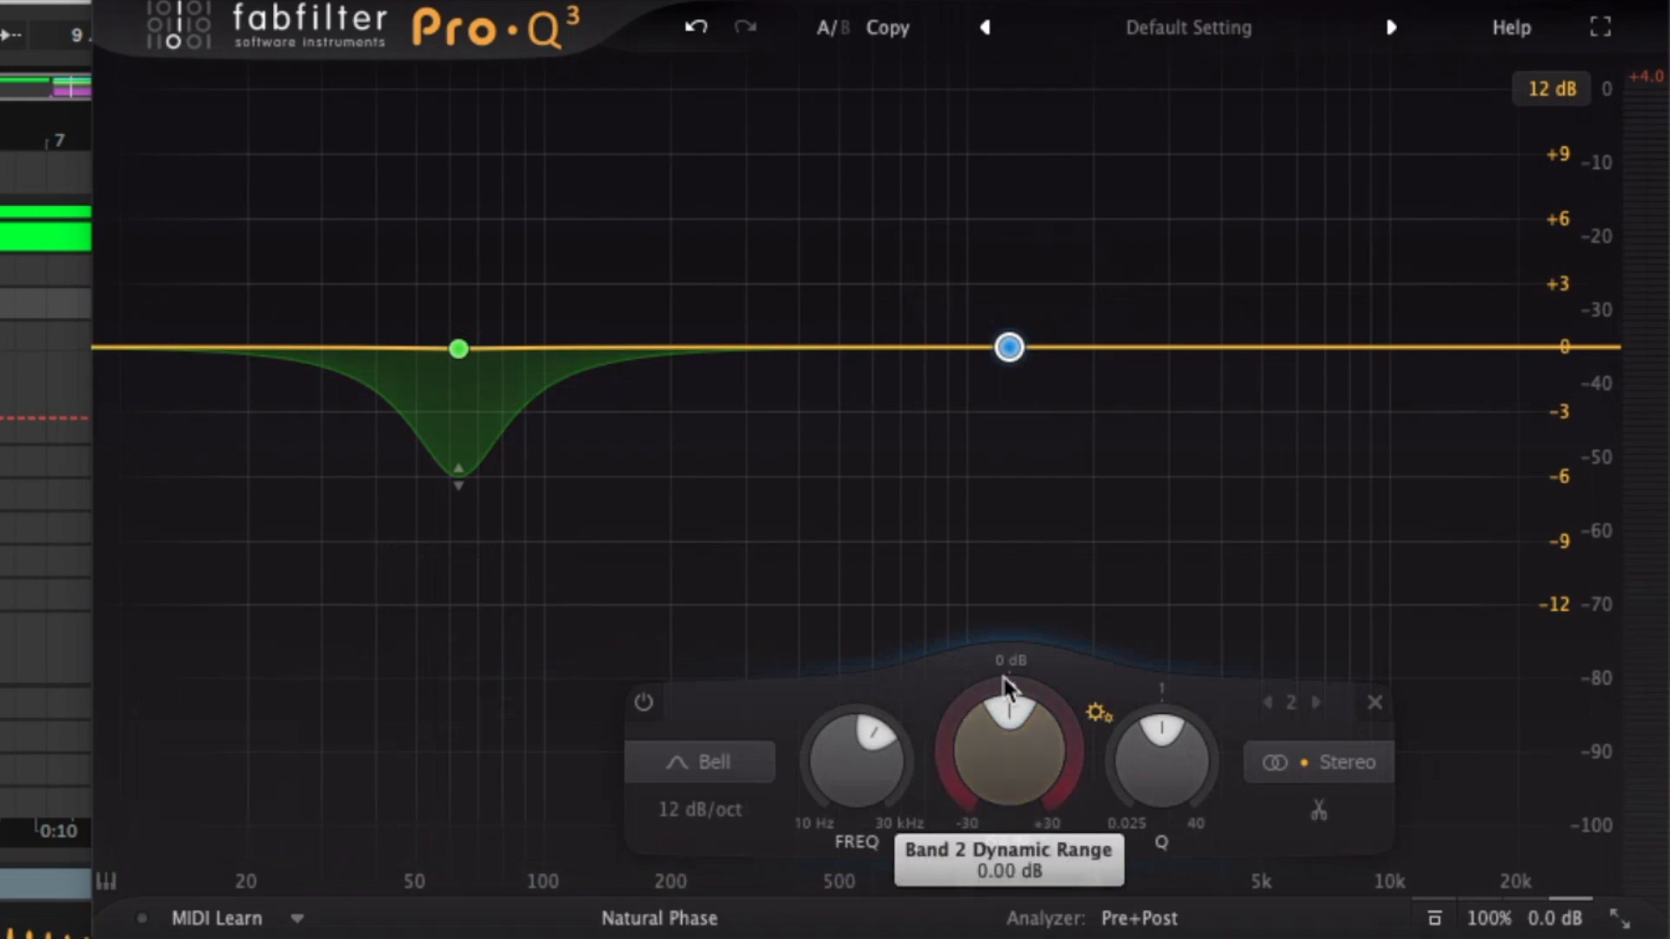
left_click_drag(1007, 687, 920, 801)
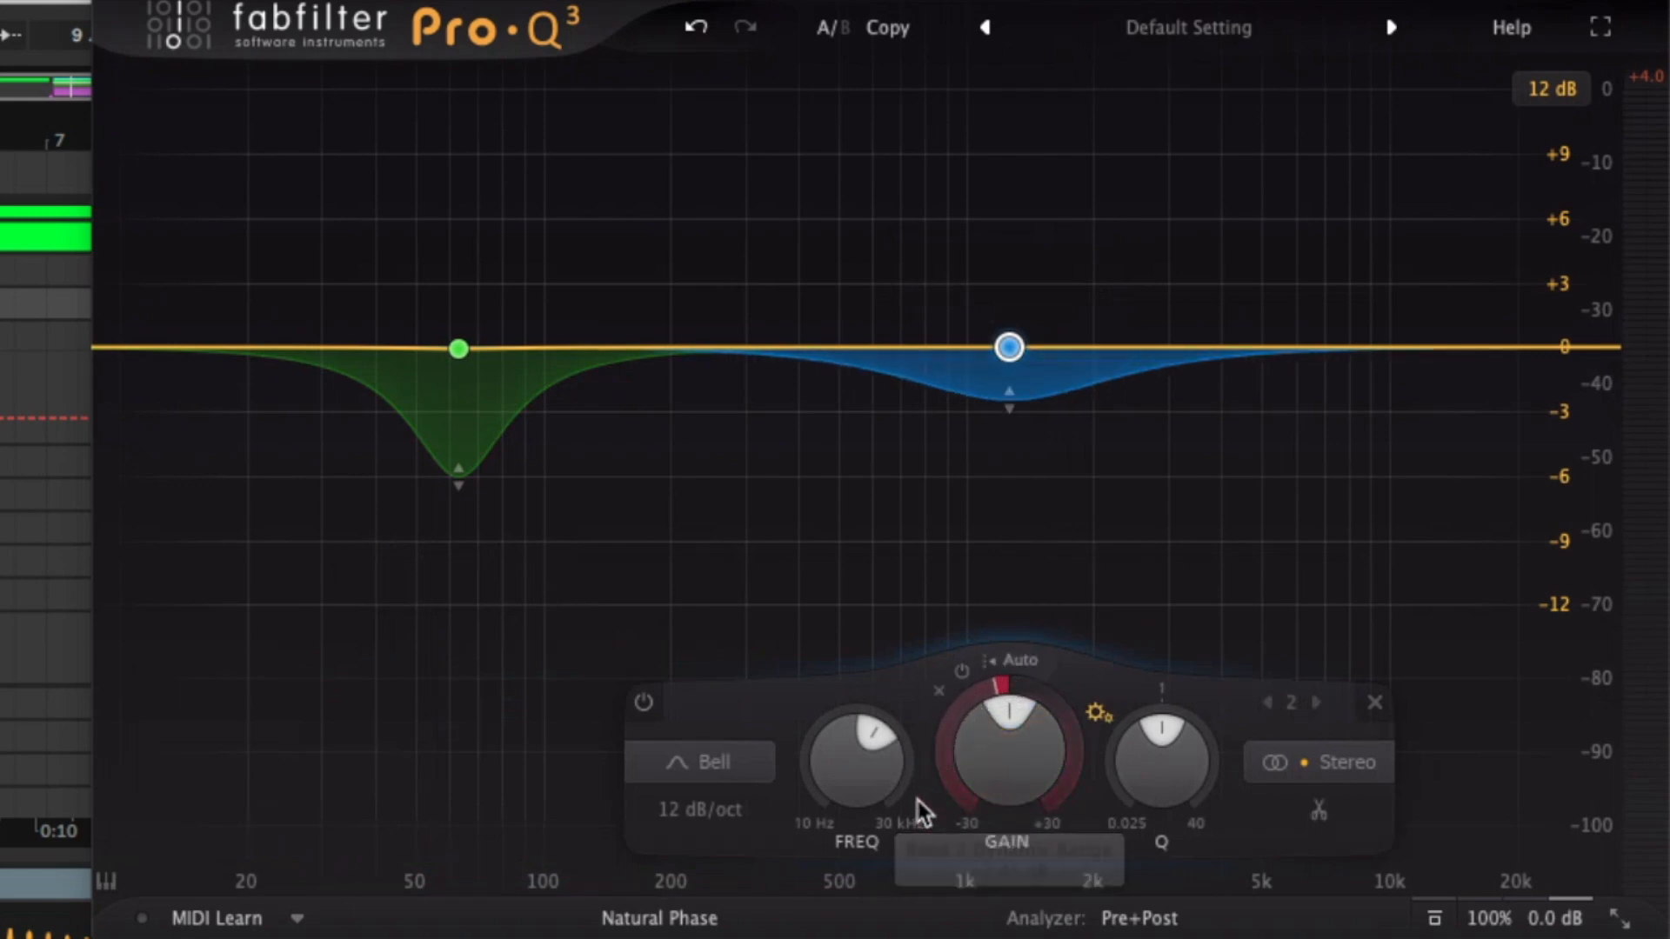
left_click_drag(1004, 669, 945, 832)
left_click_drag(1185, 741, 1133, 720)
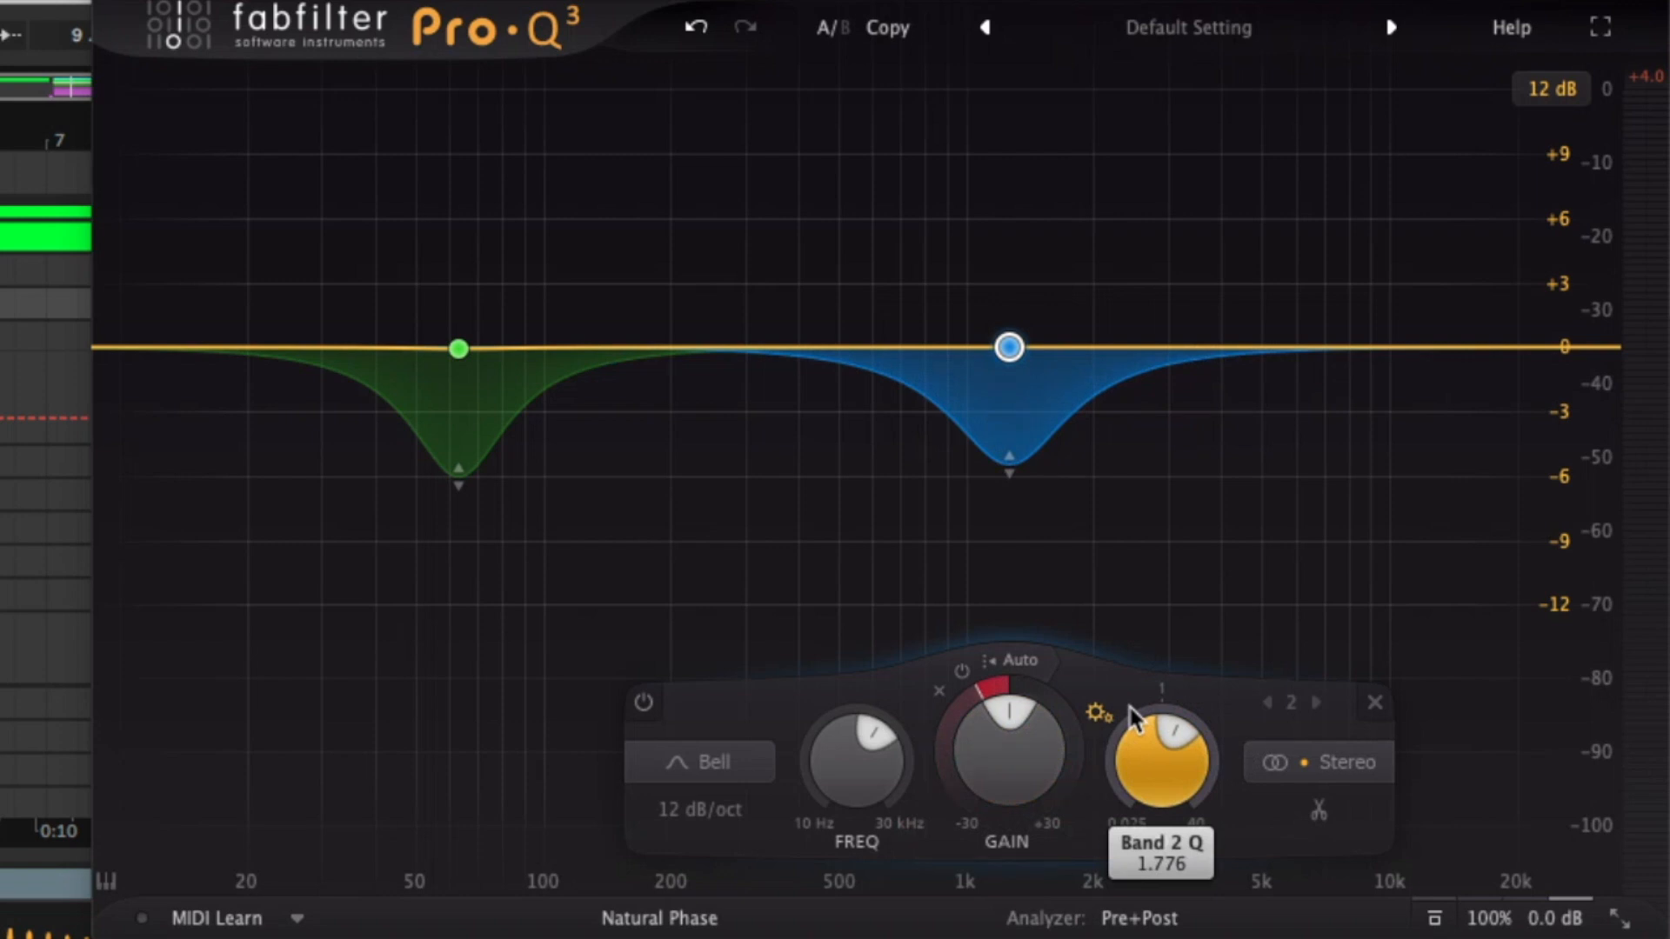
left_click(1016, 658)
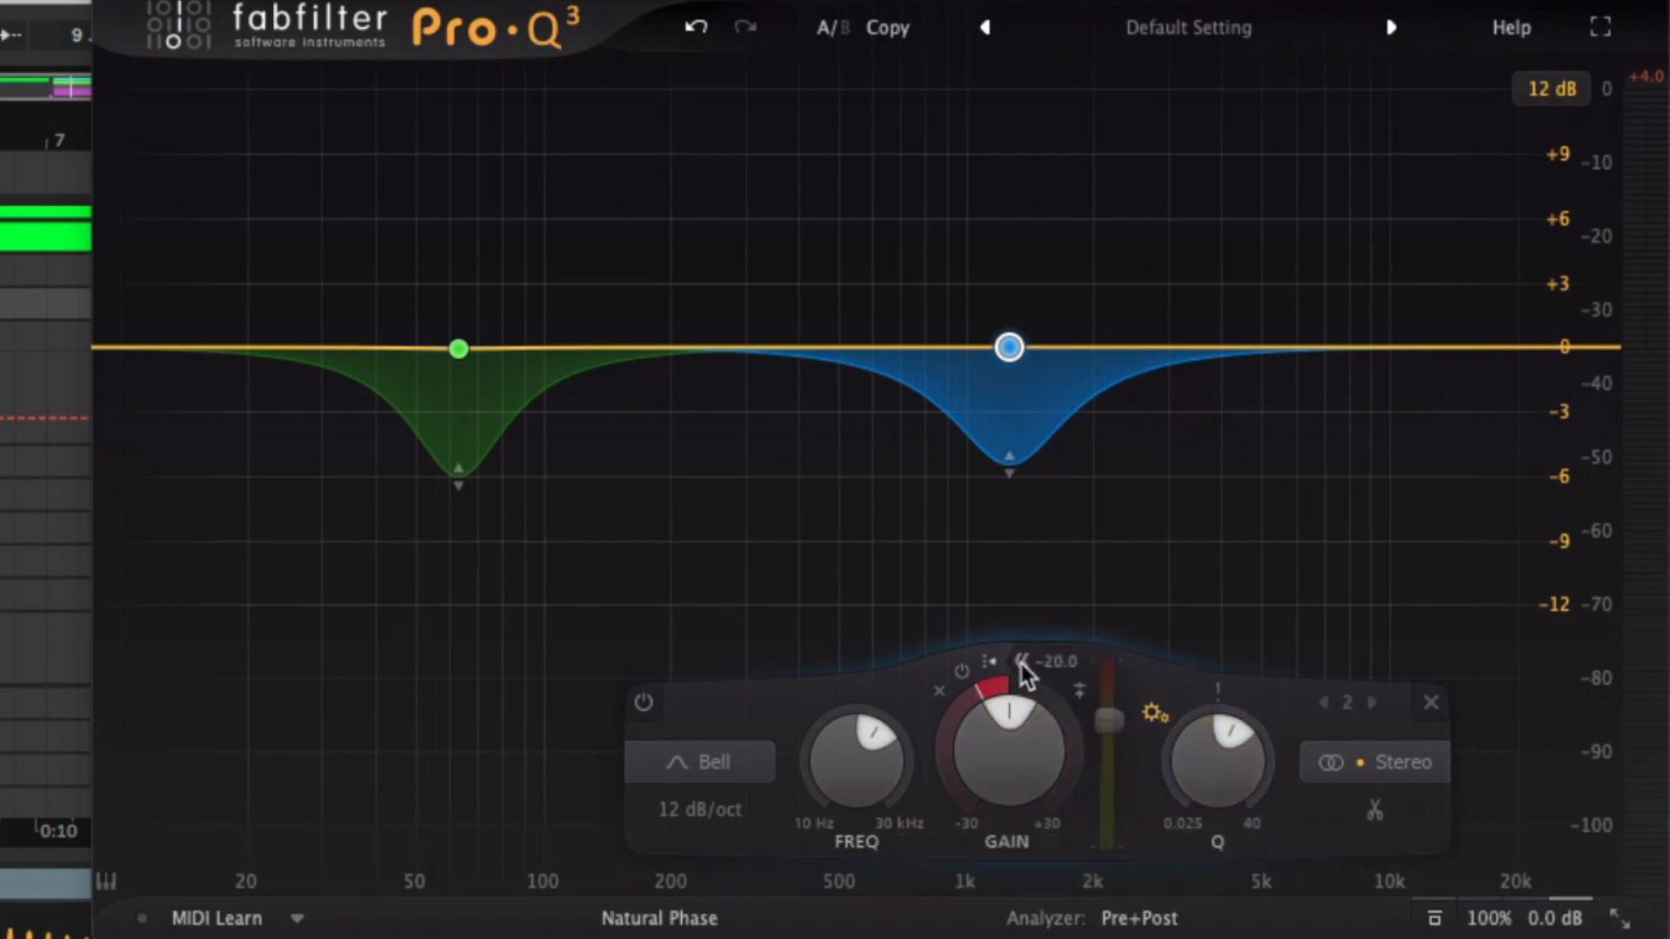
mouse_move(1085, 701)
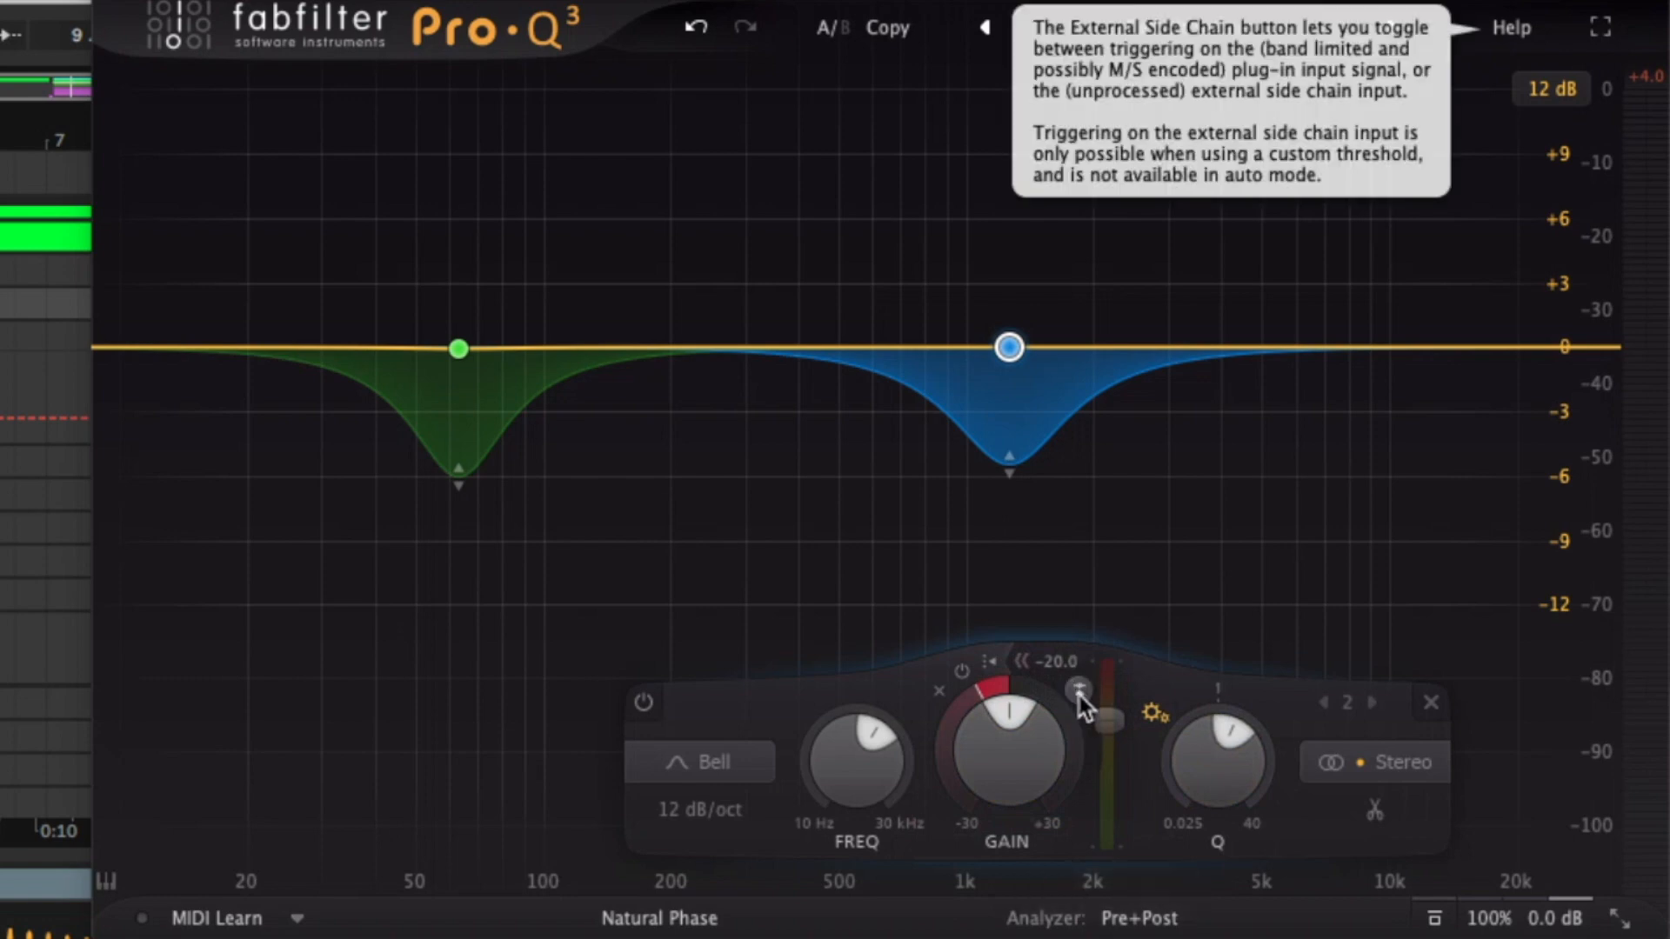
Step: Delete the demo band above 1 kHz from the 808's Pro-Q 3 and return to the low band
mouse_move(1014, 355)
left_click(1102, 247)
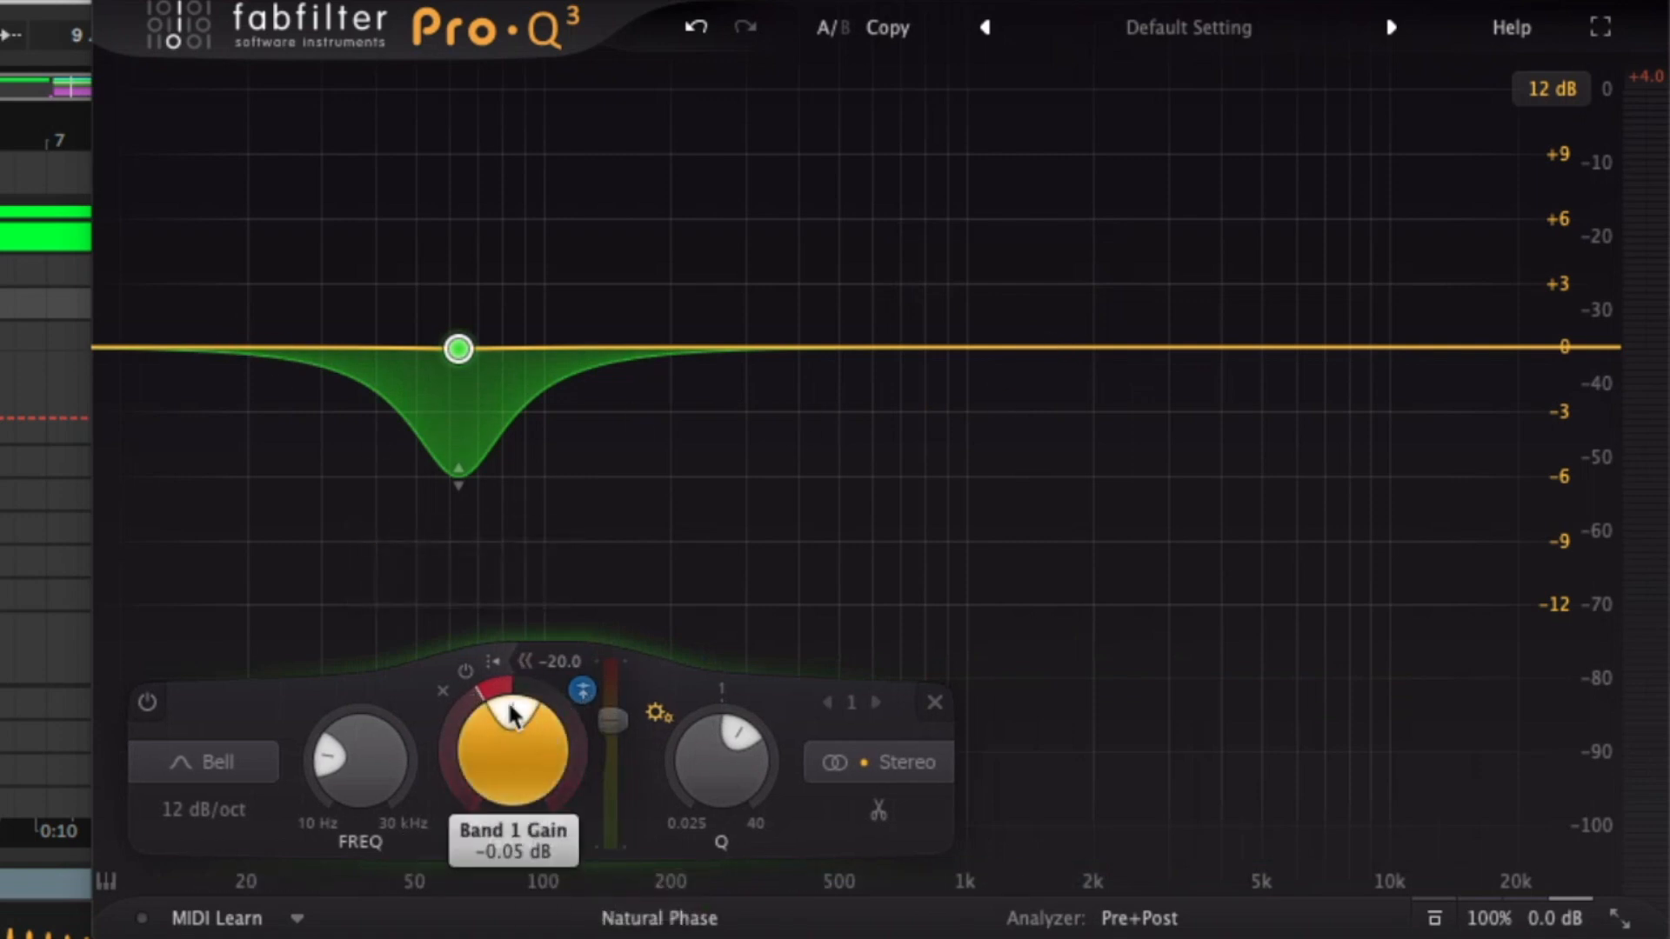
mouse_move(461, 356)
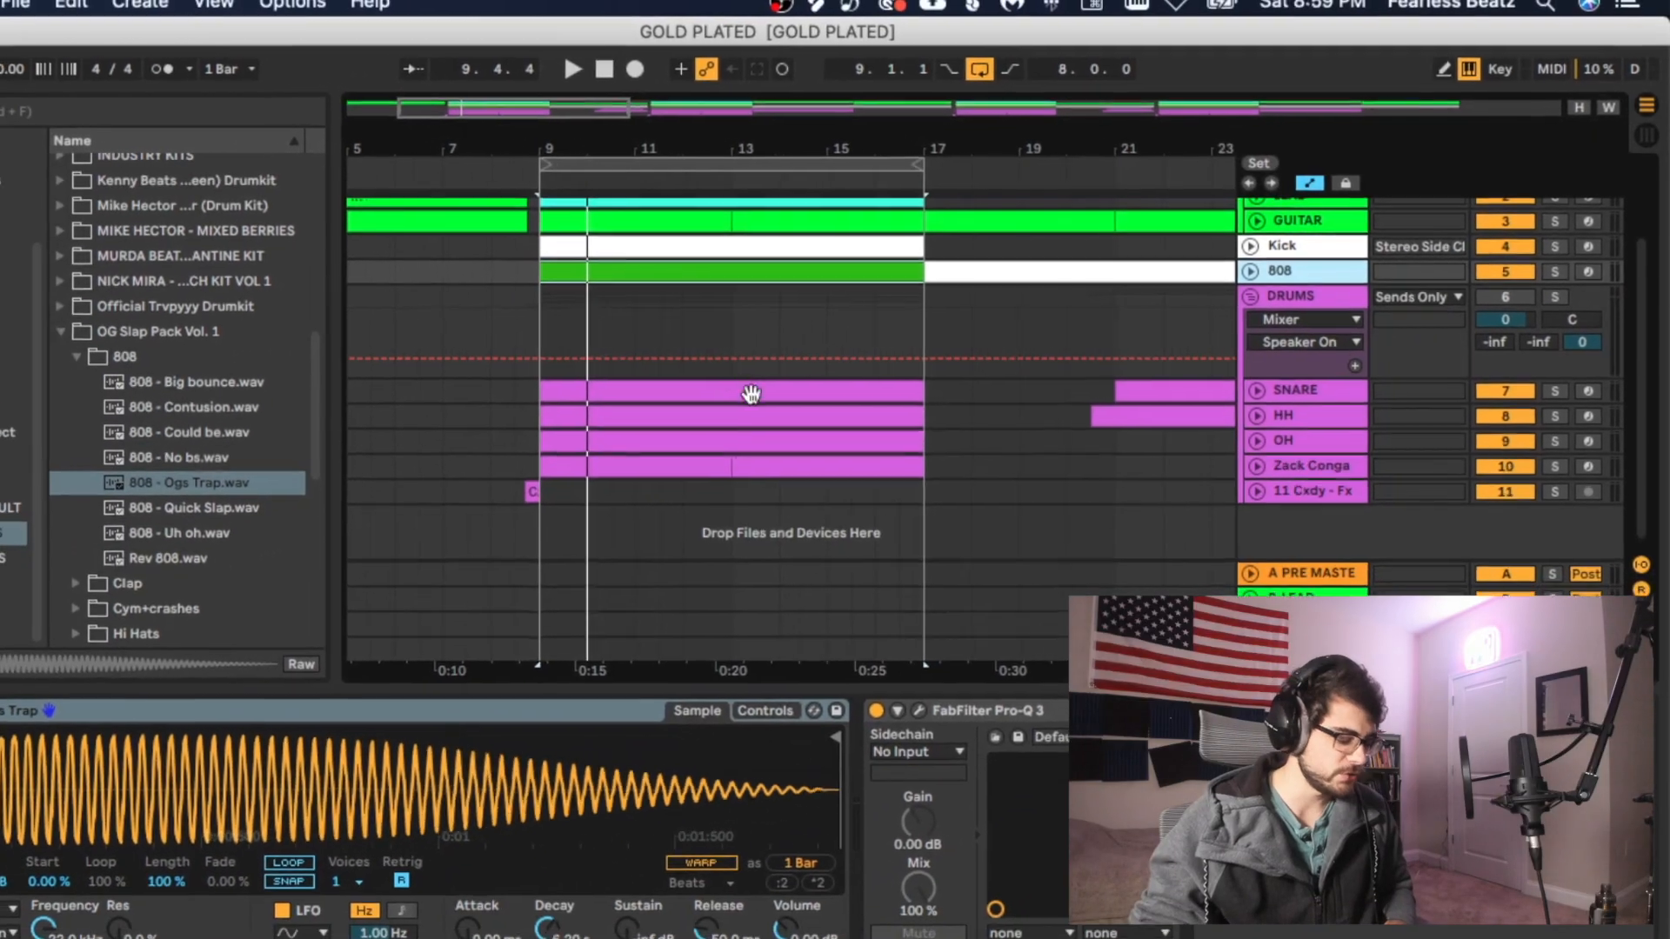
Step: Review the Kick track's output routing choices in the session mixer, keeping 808 with Stereo Side Chain
key("Tab")
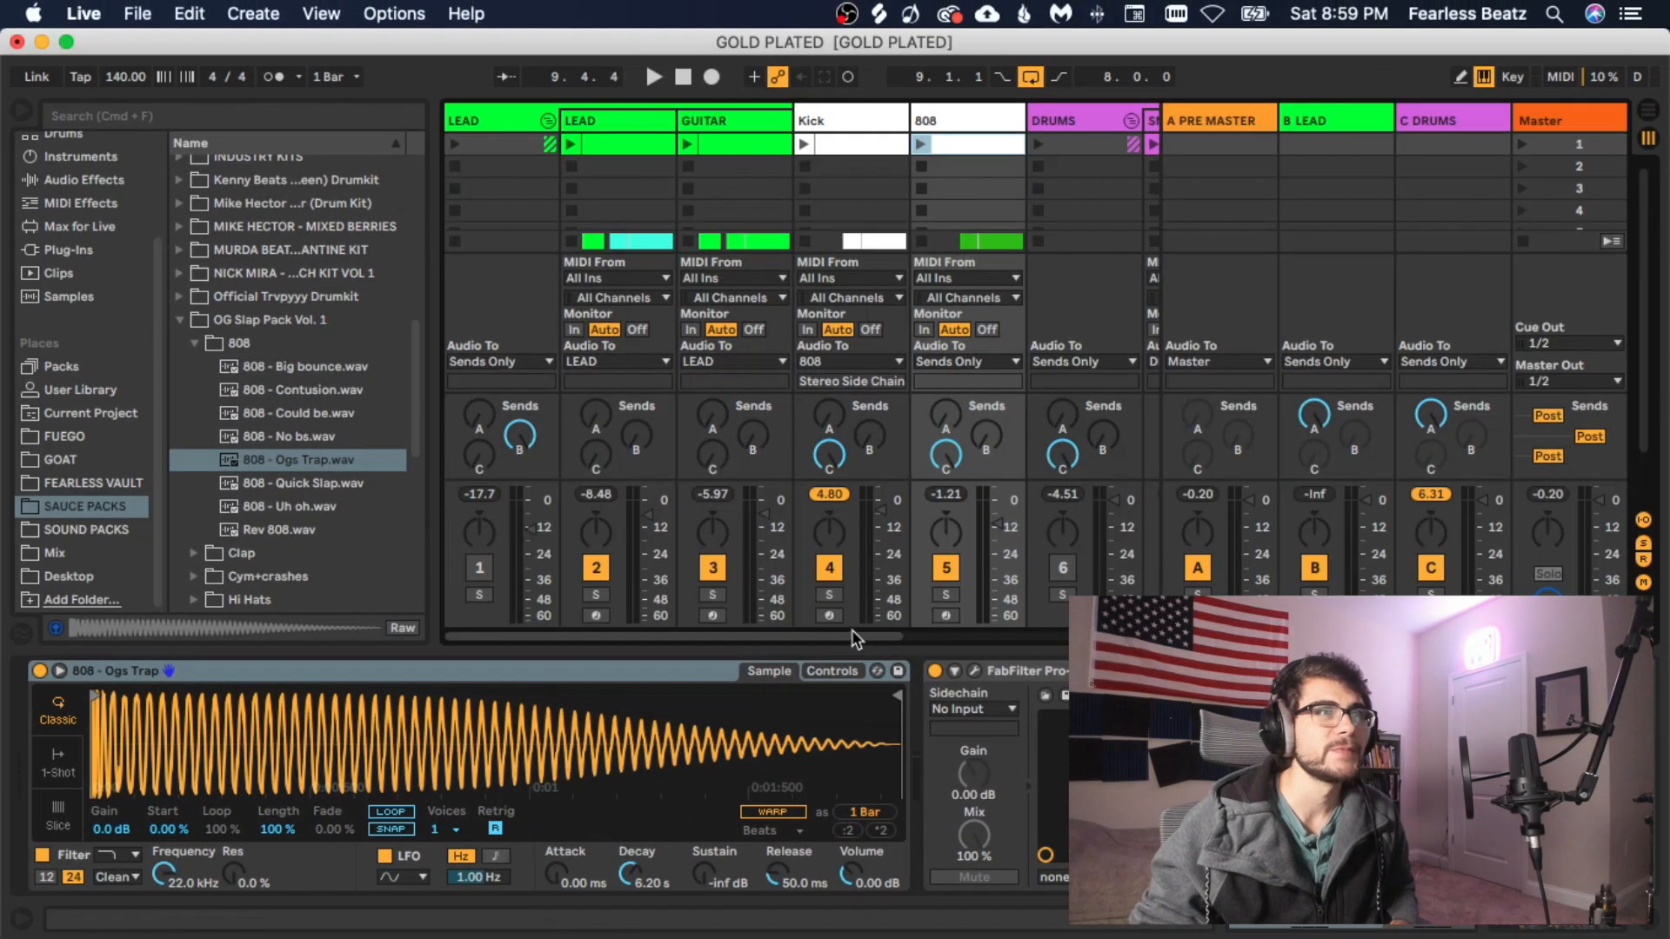
scroll(857, 635, "right", 4)
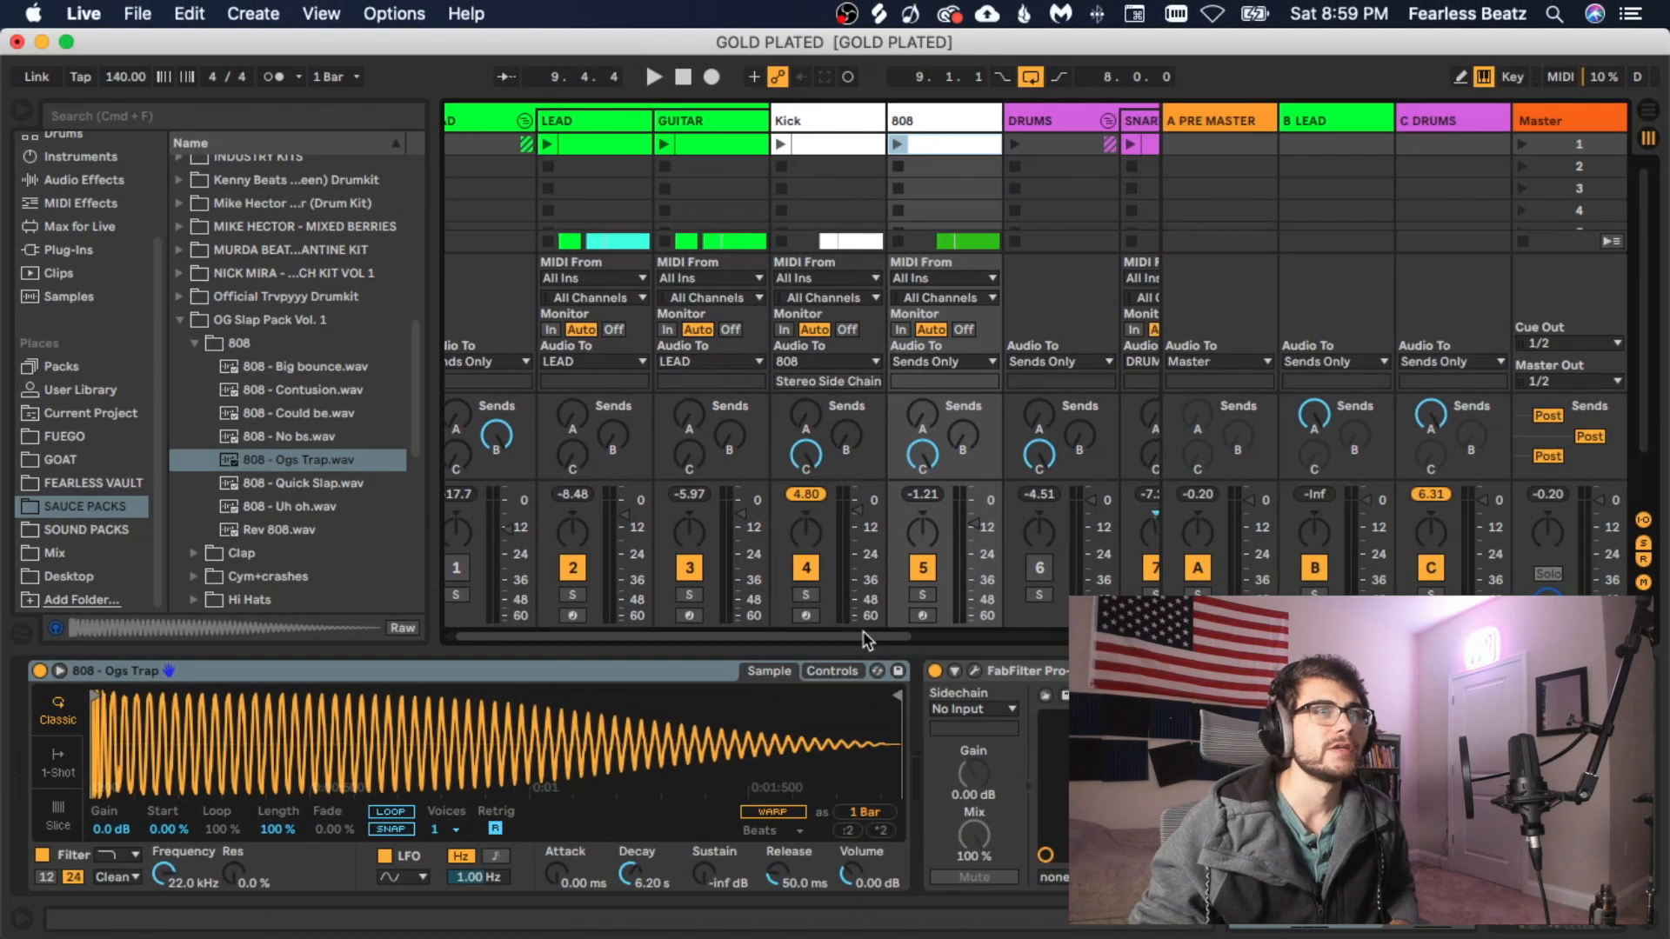
left_click(798, 360)
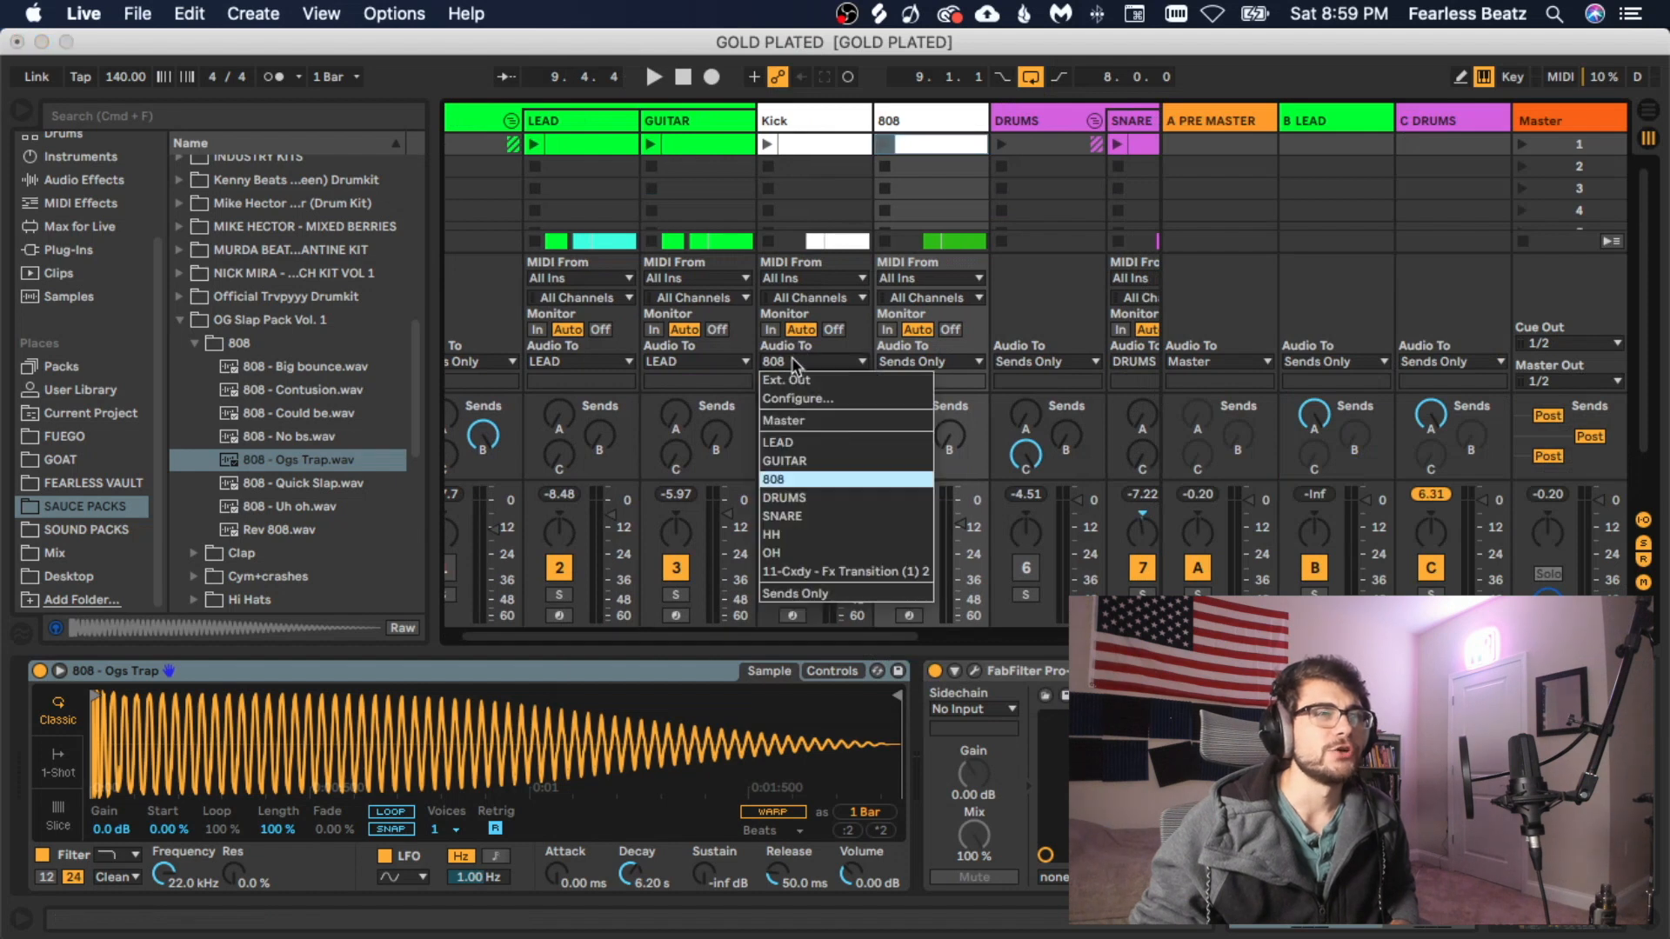
left_click(828, 423)
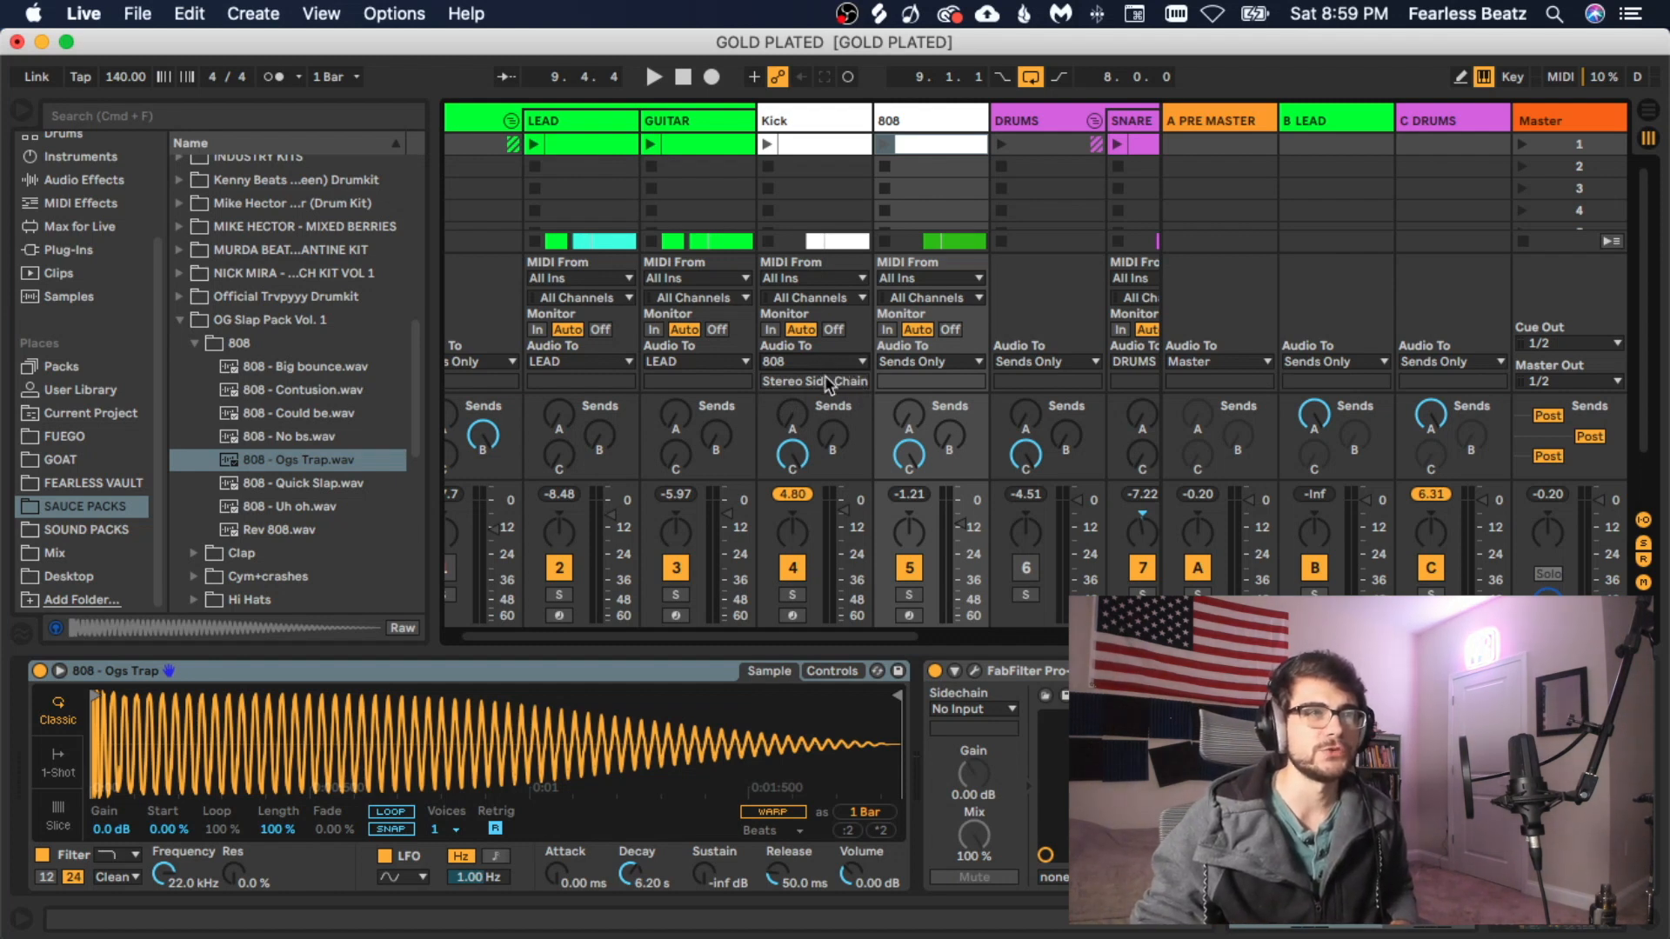
Step: Reopen the 808's FabFilter Pro-Q 3 from the arrangement, reposition its window and watch the side-chained low band during playback
key("Tab")
left_click(975, 671)
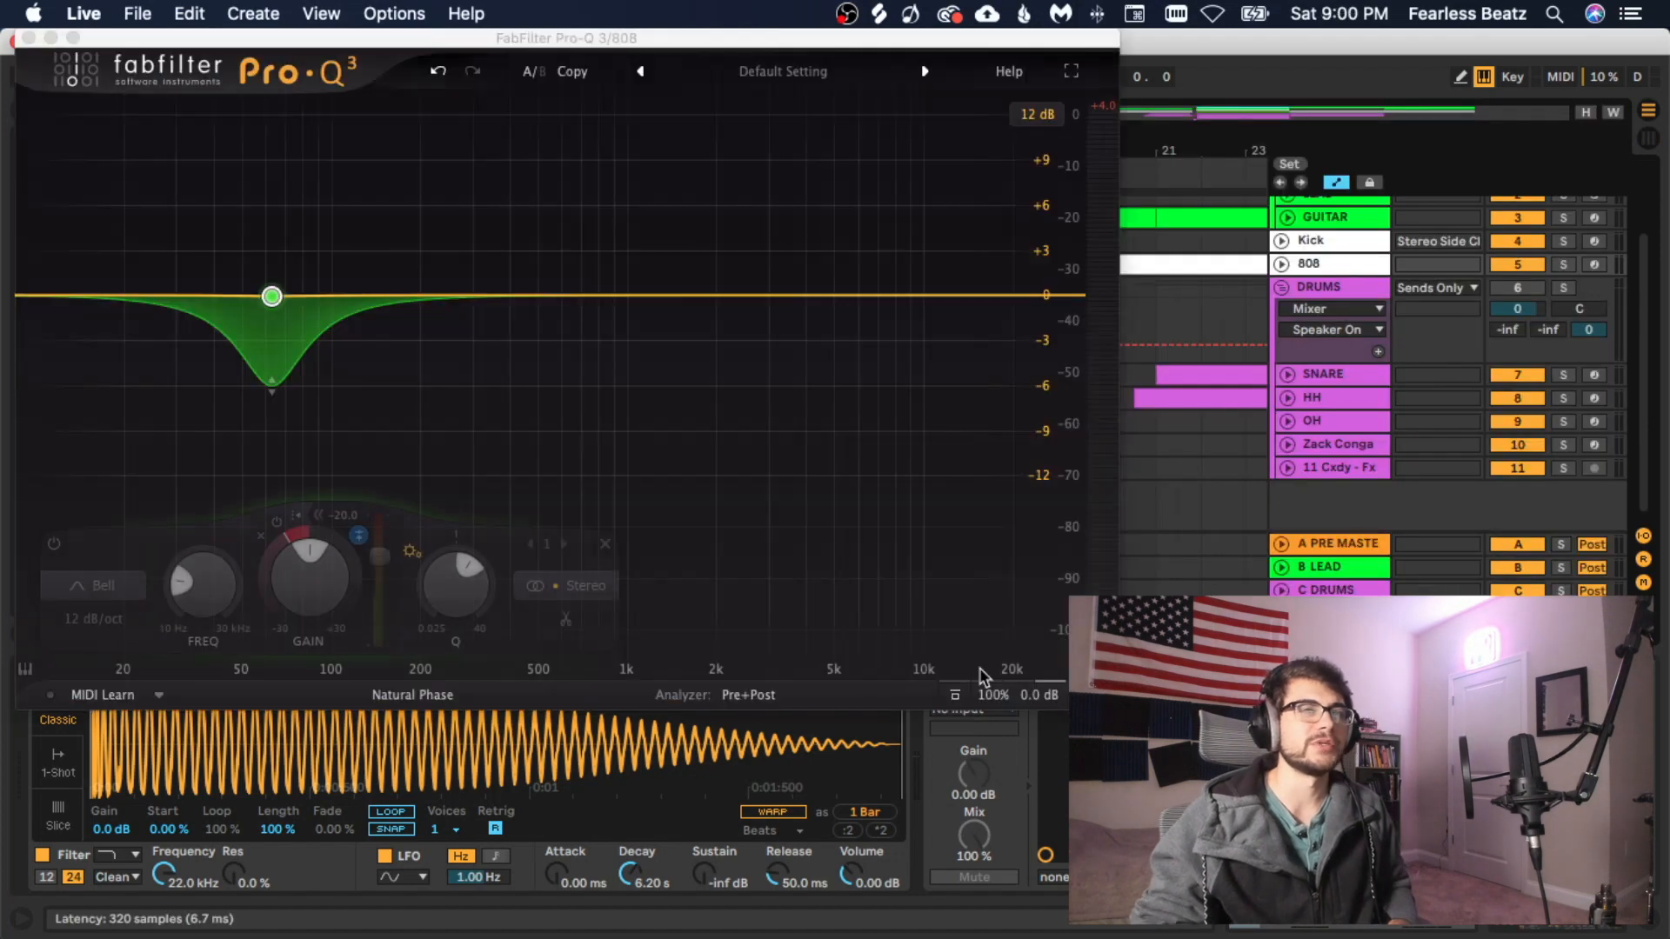
left_click_drag(535, 39, 979, 81)
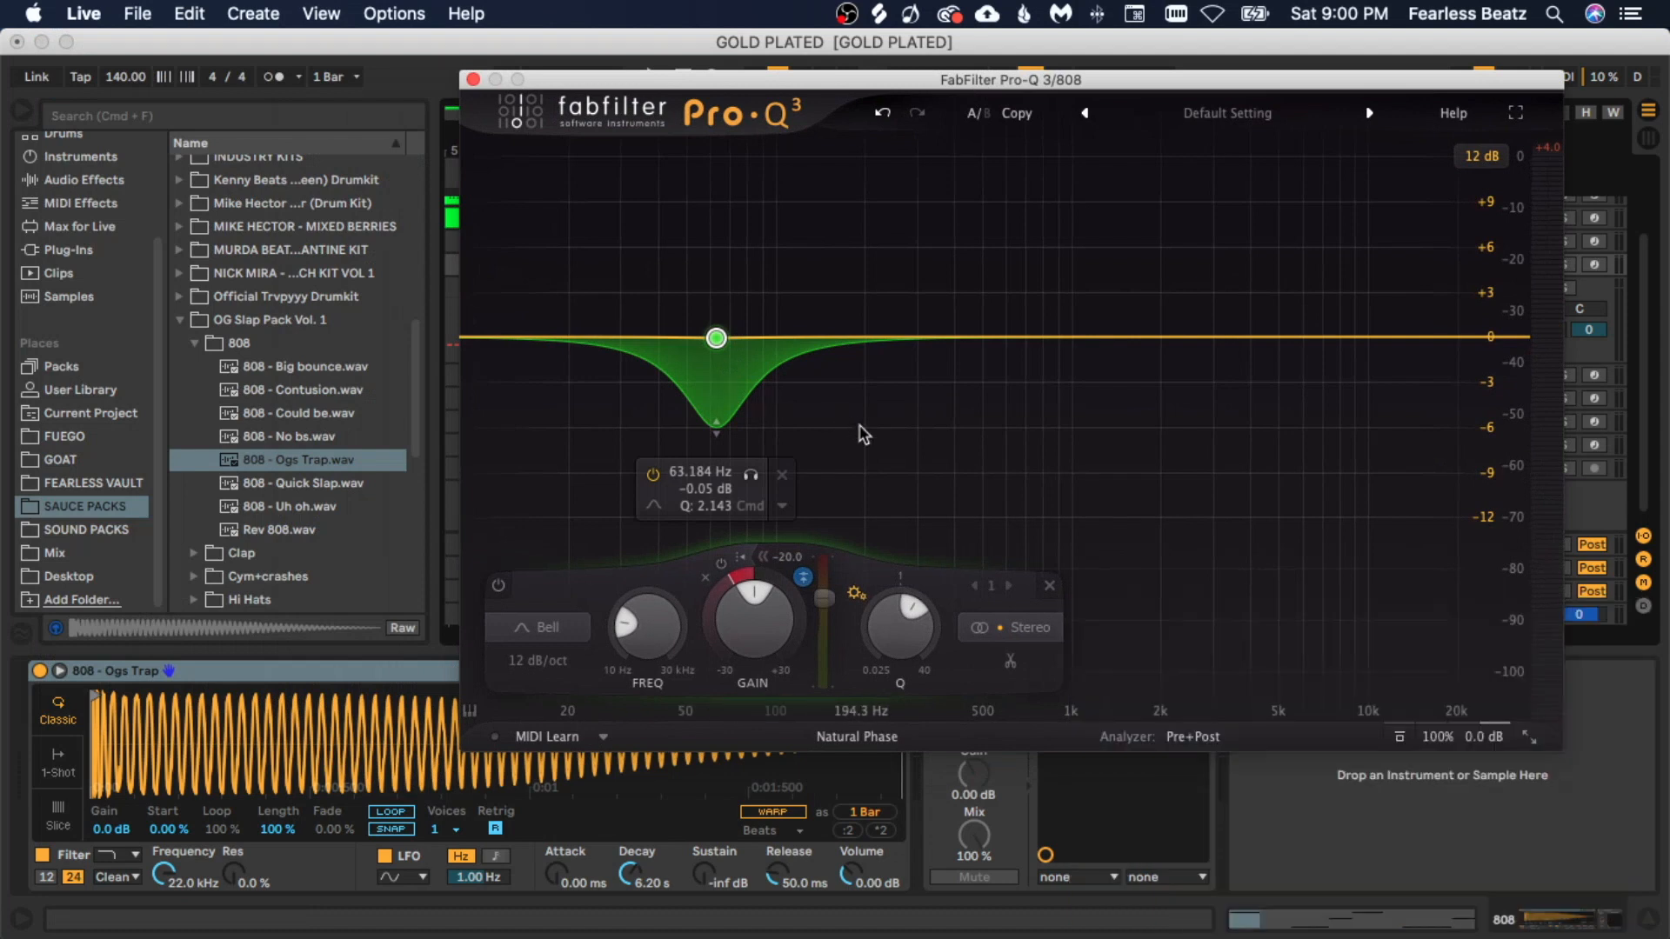
key("space")
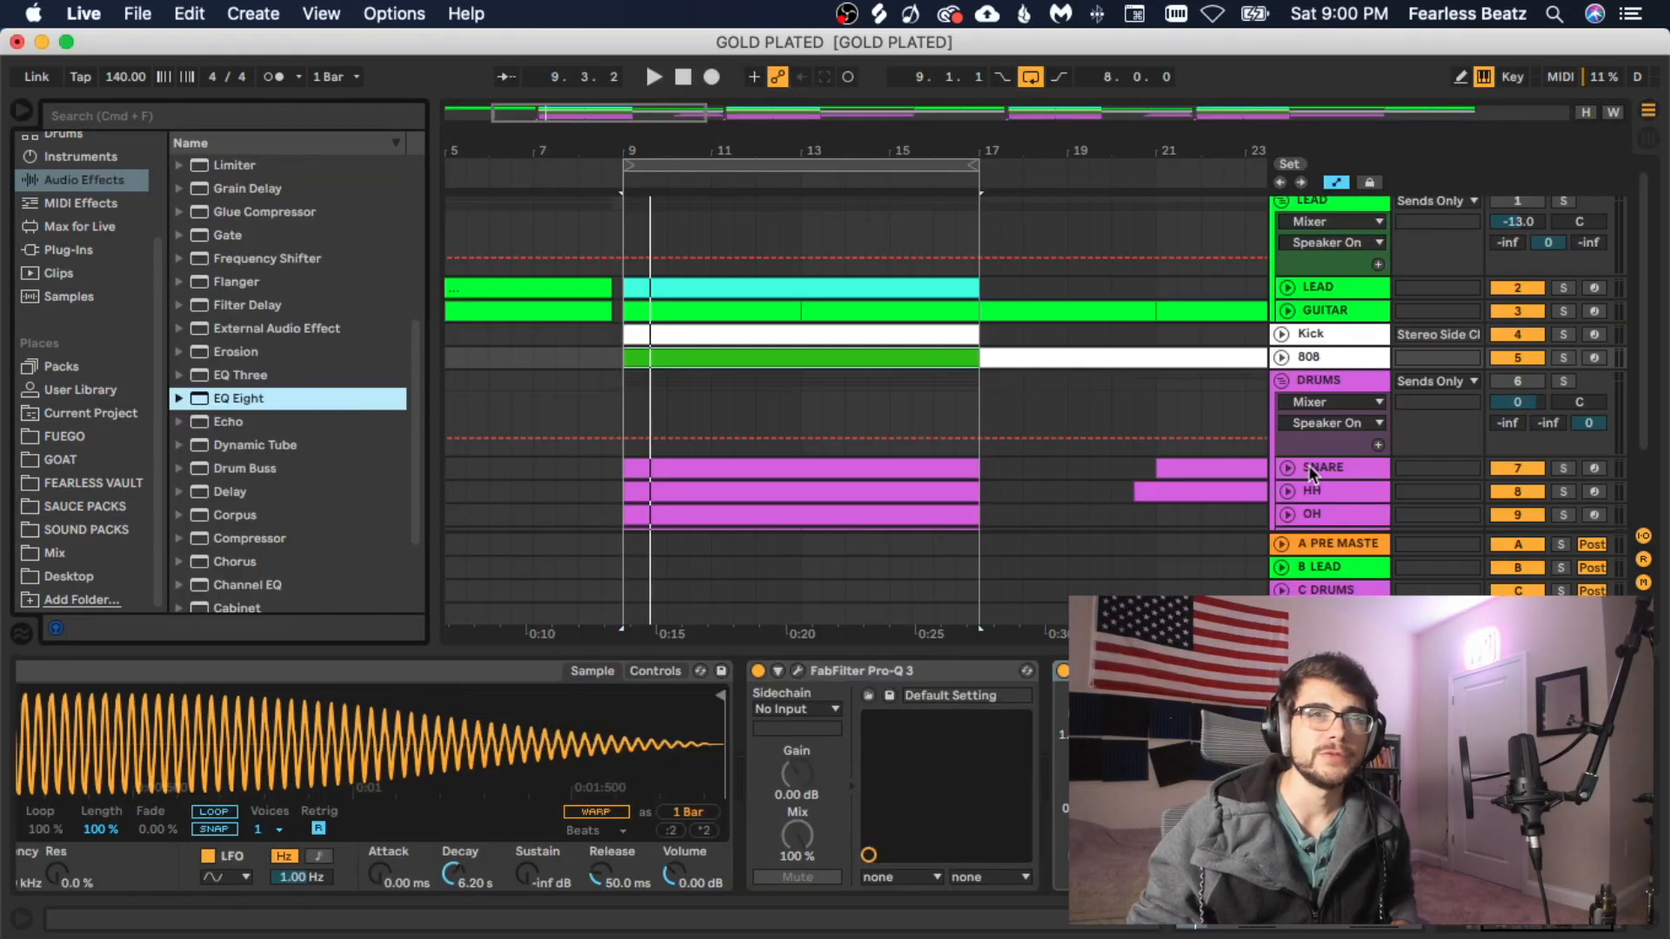
Step: Unfold the 808 track and set band 1 of its EQ Eight to a 55 Hz bell with Q 1.79 and gain 0 dB
left_click(1281, 358)
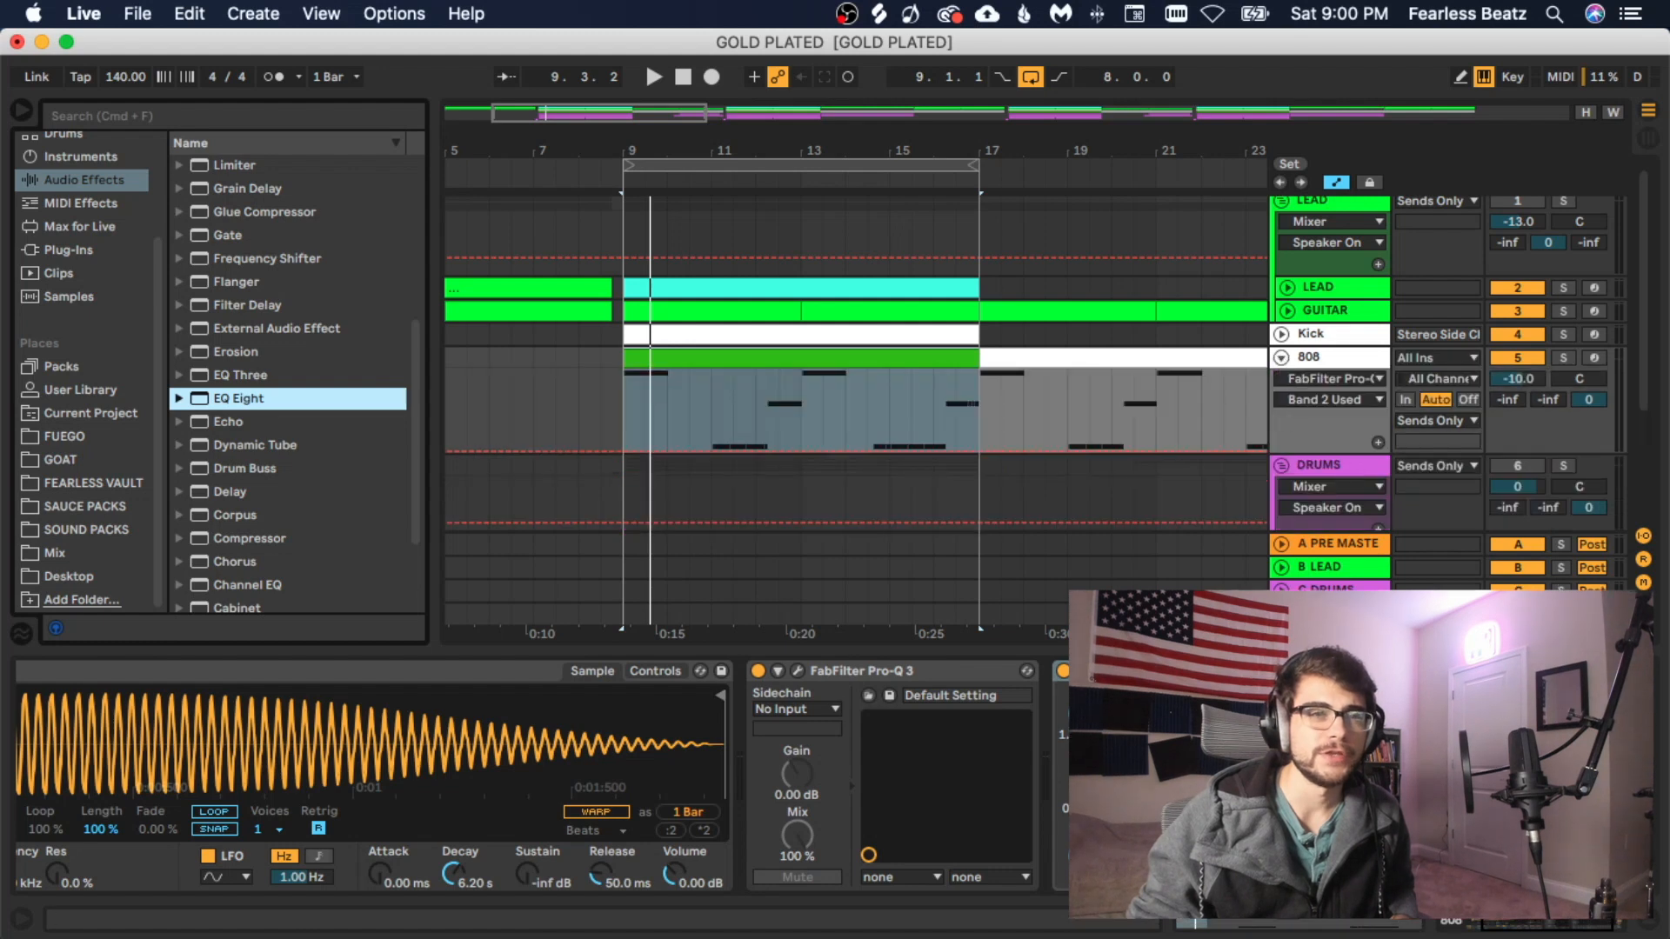
scroll(954, 435, "down", 1)
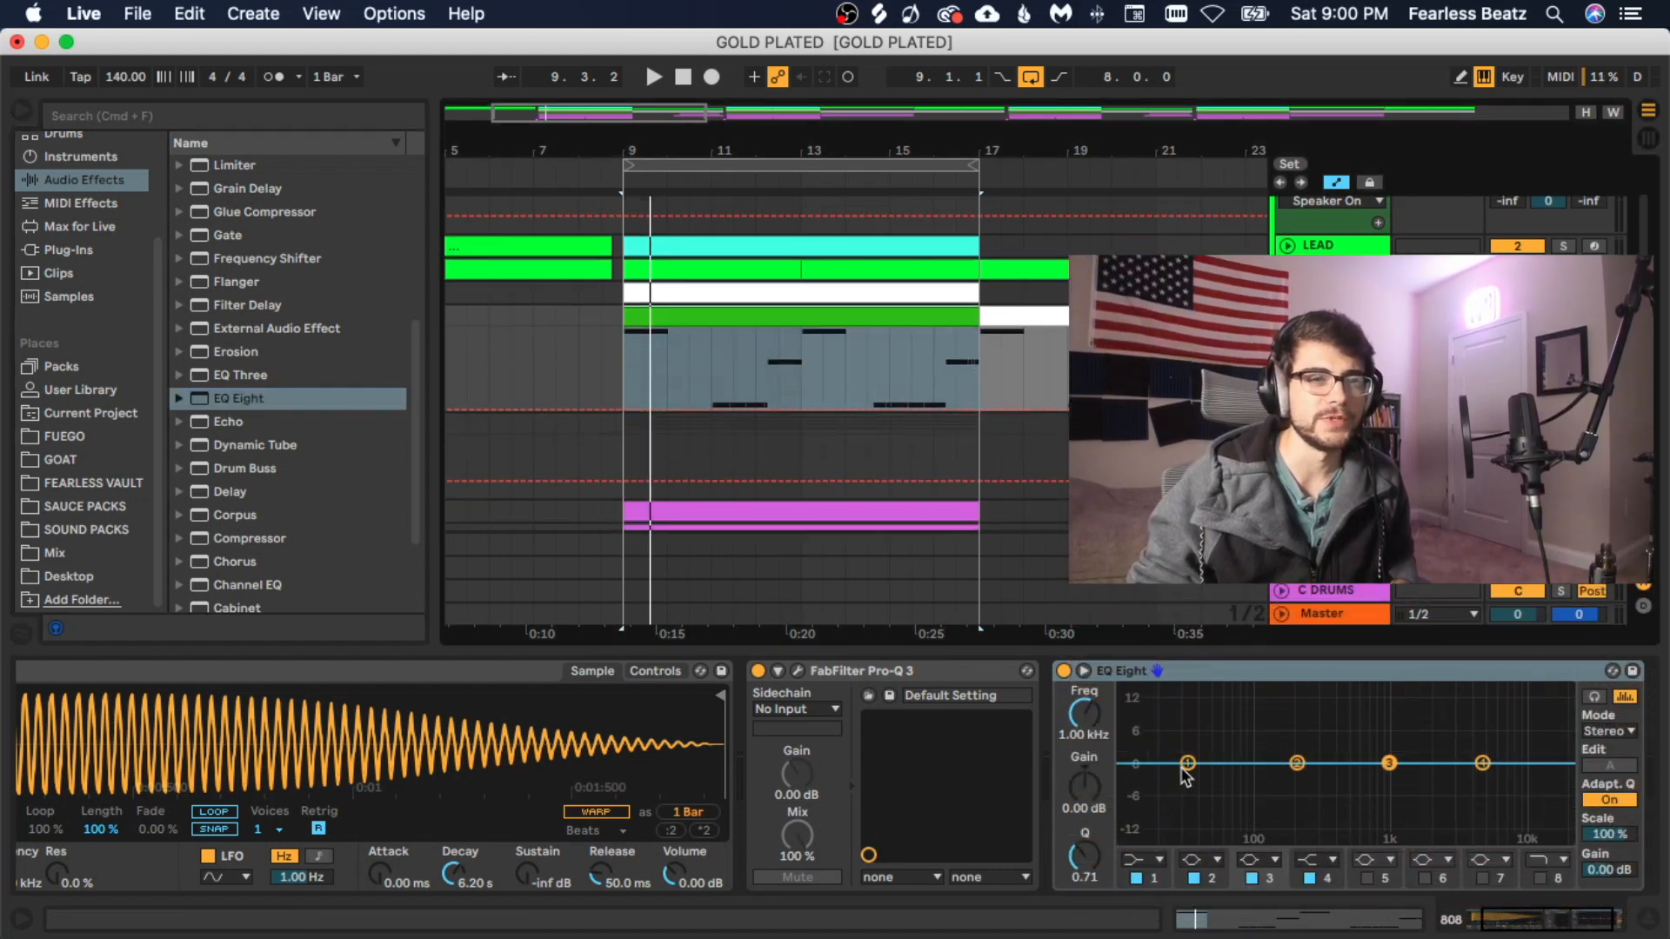
left_click(1188, 763)
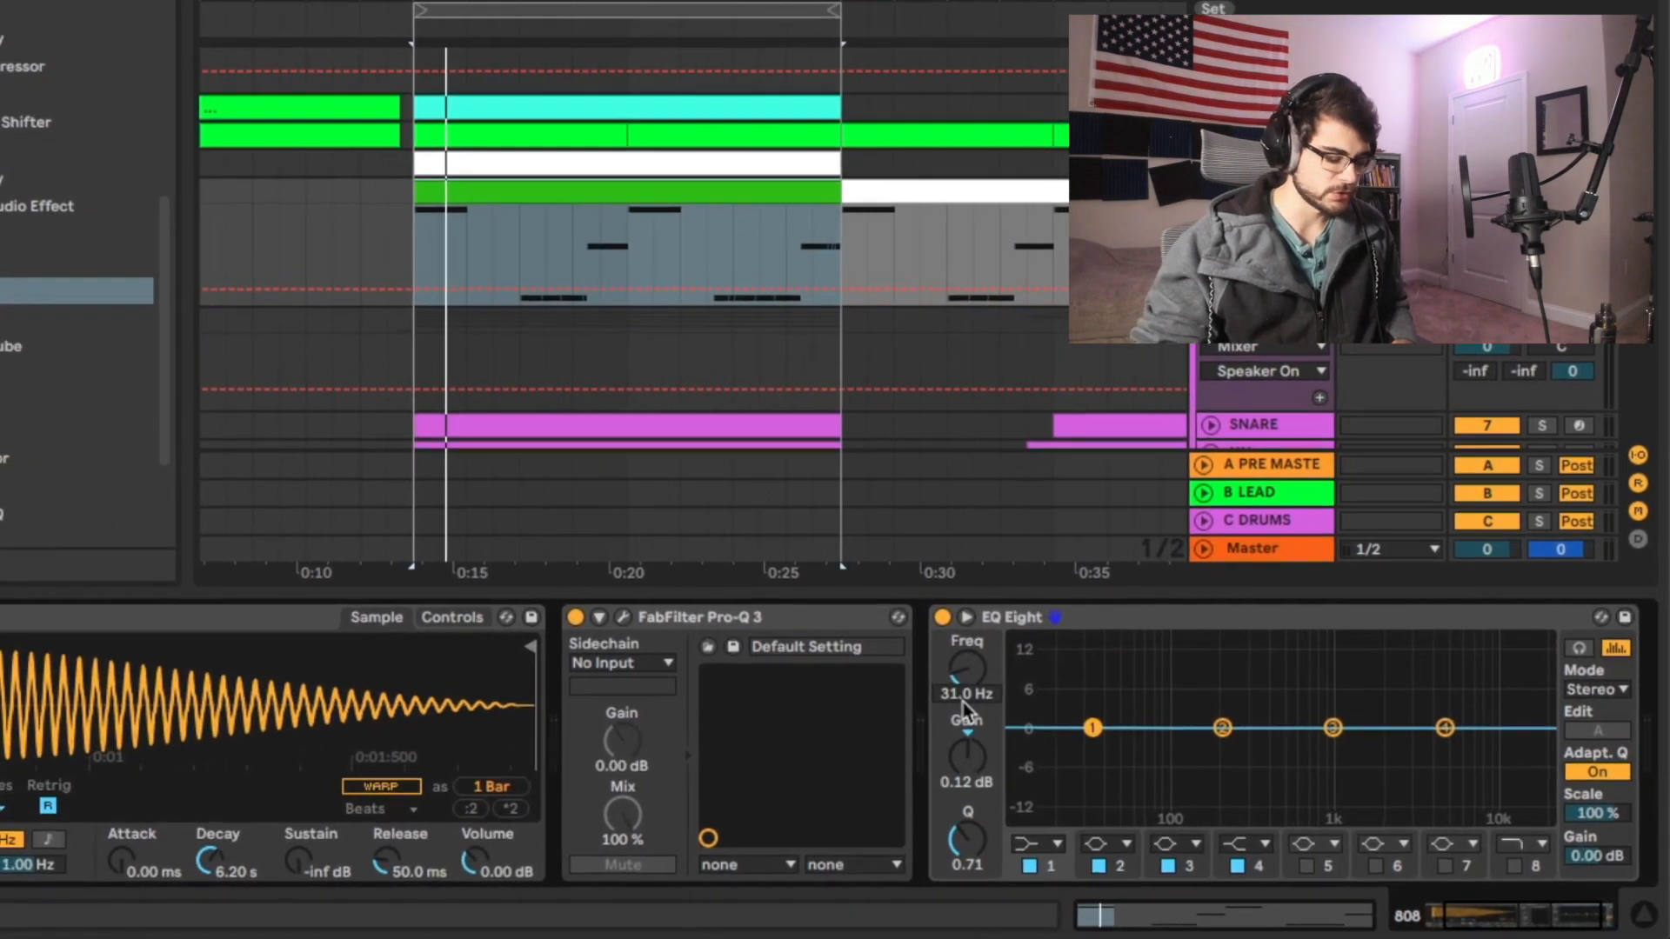
type("55")
key("Return")
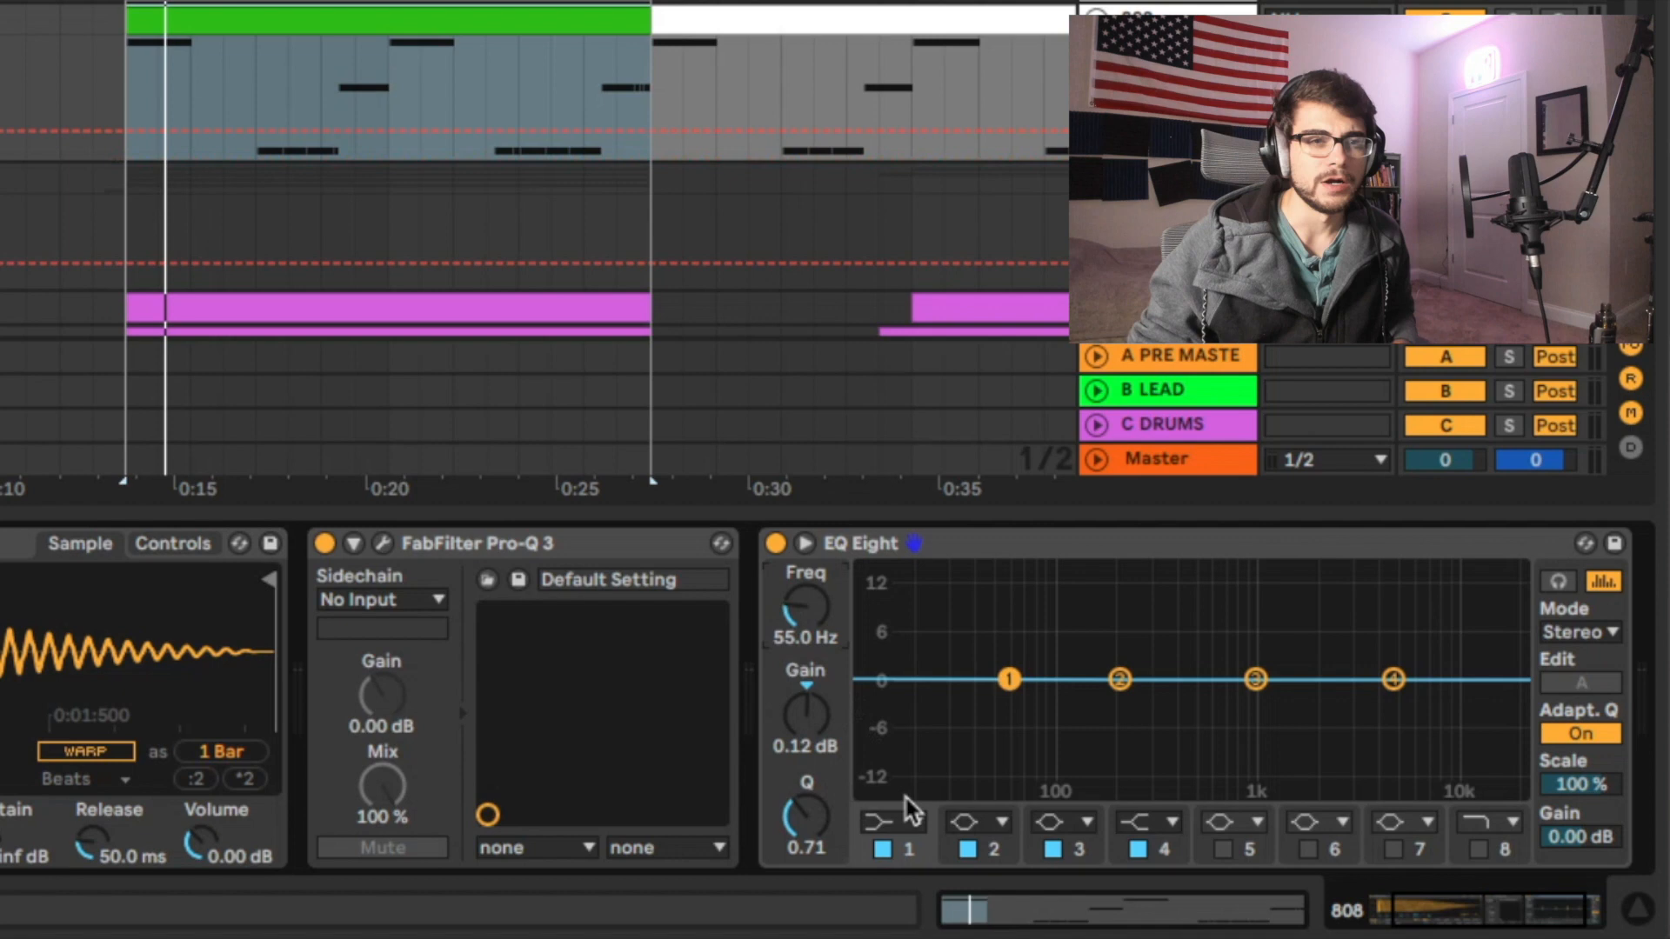
left_click(913, 821)
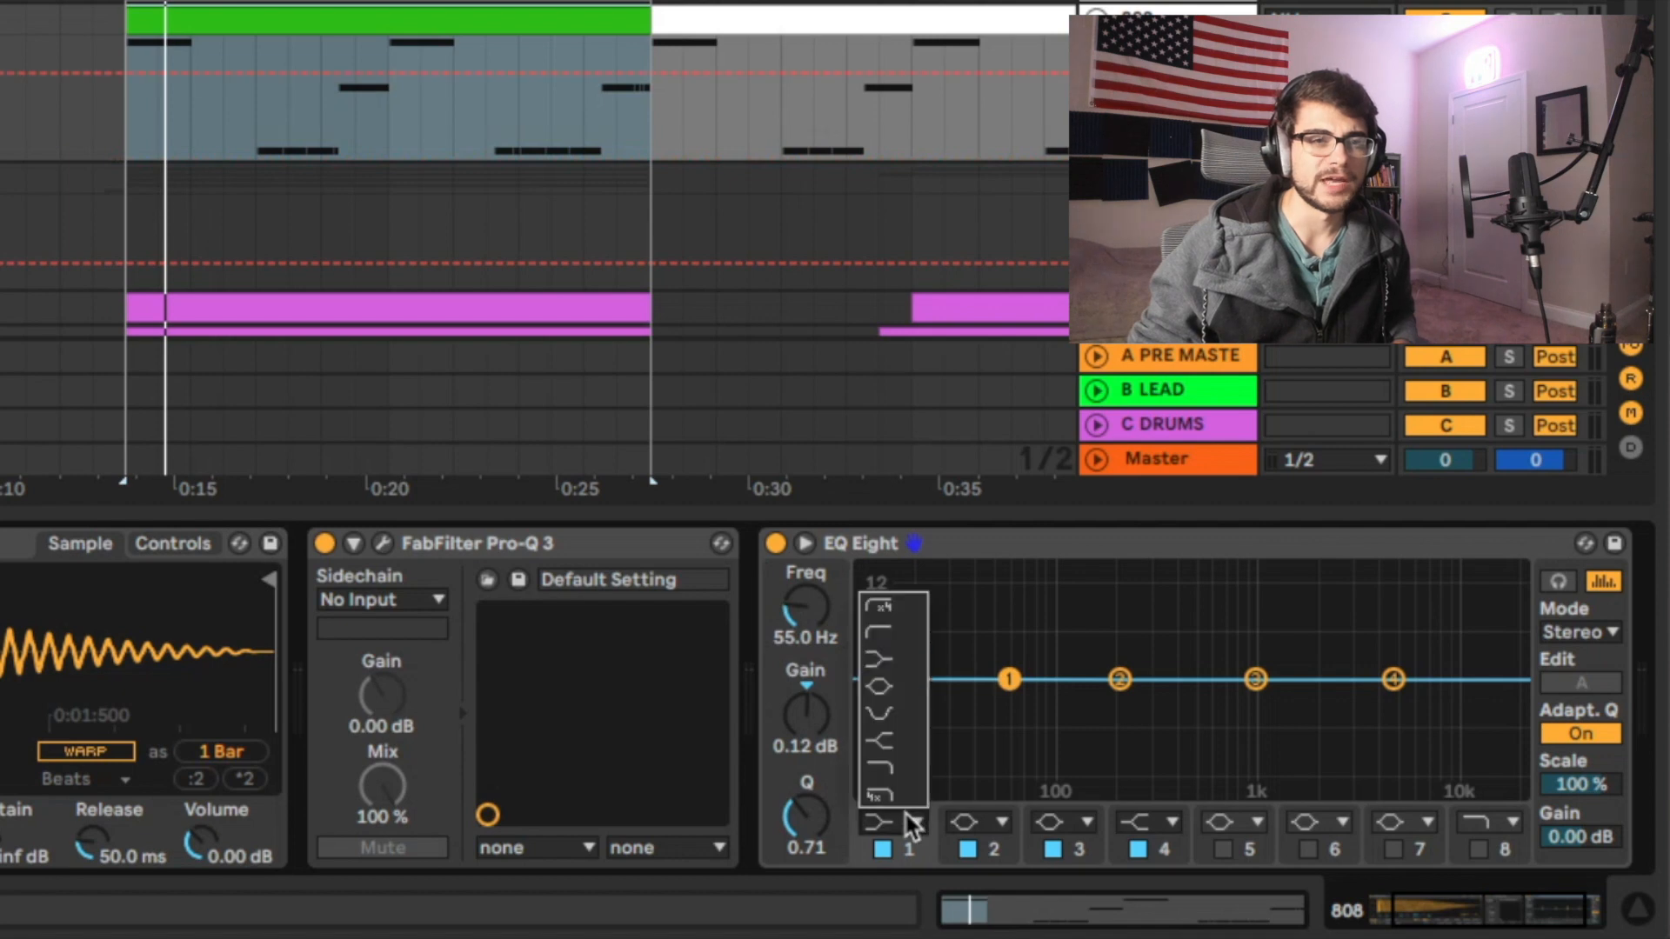
left_click(880, 686)
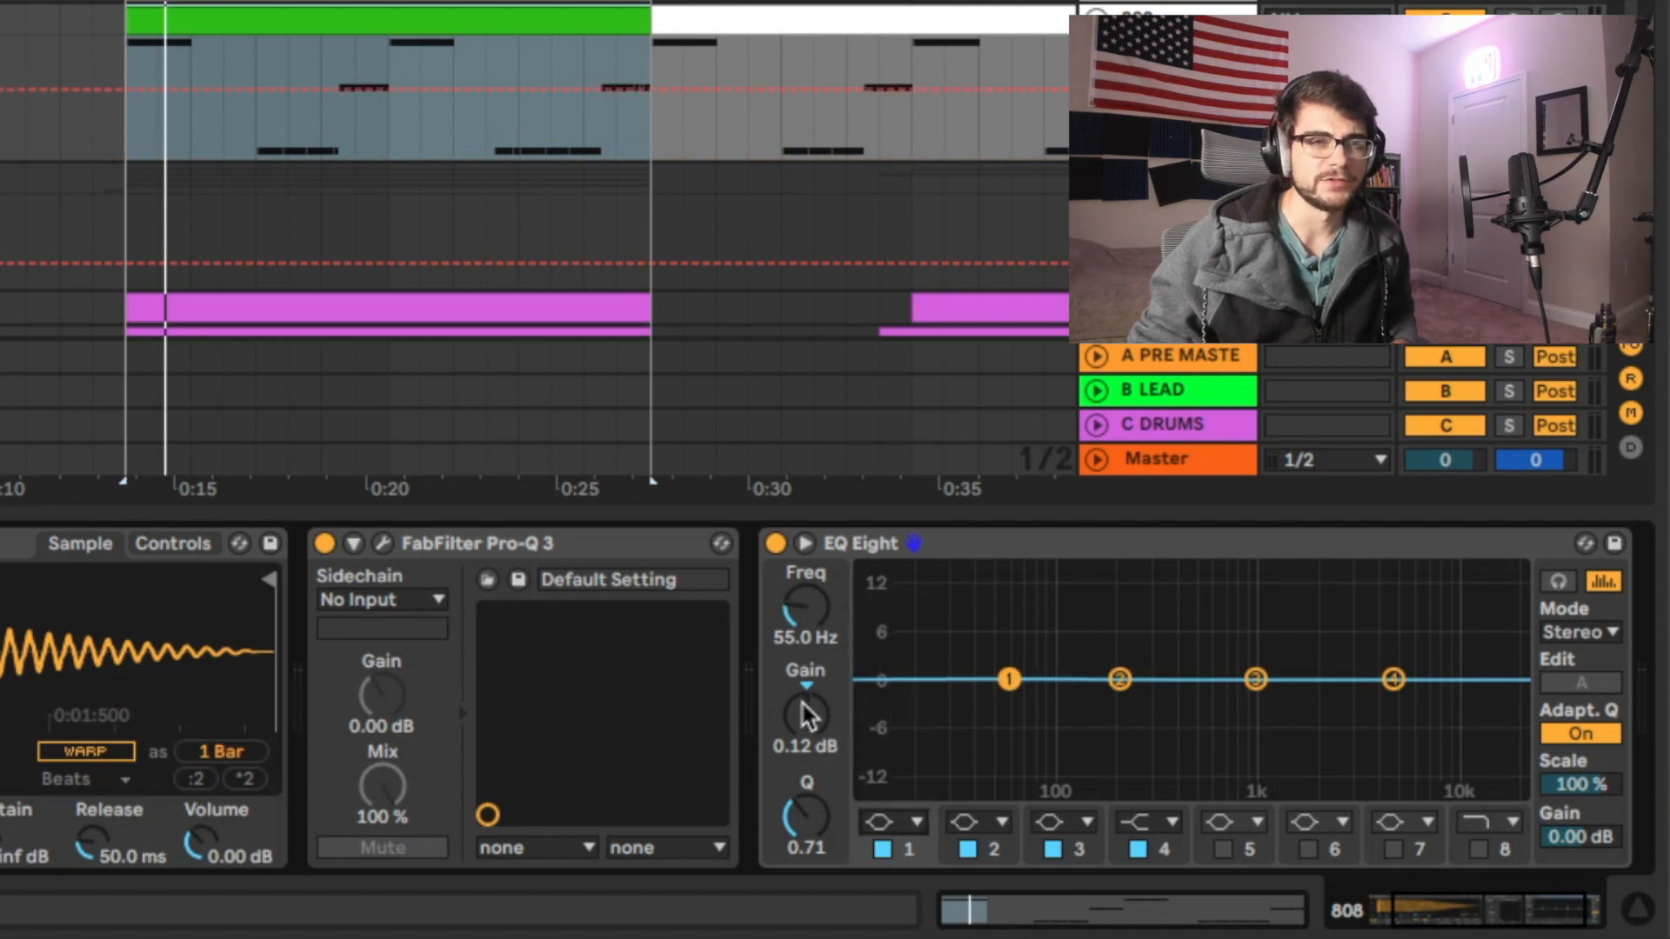
left_click_drag(807, 715, 807, 789)
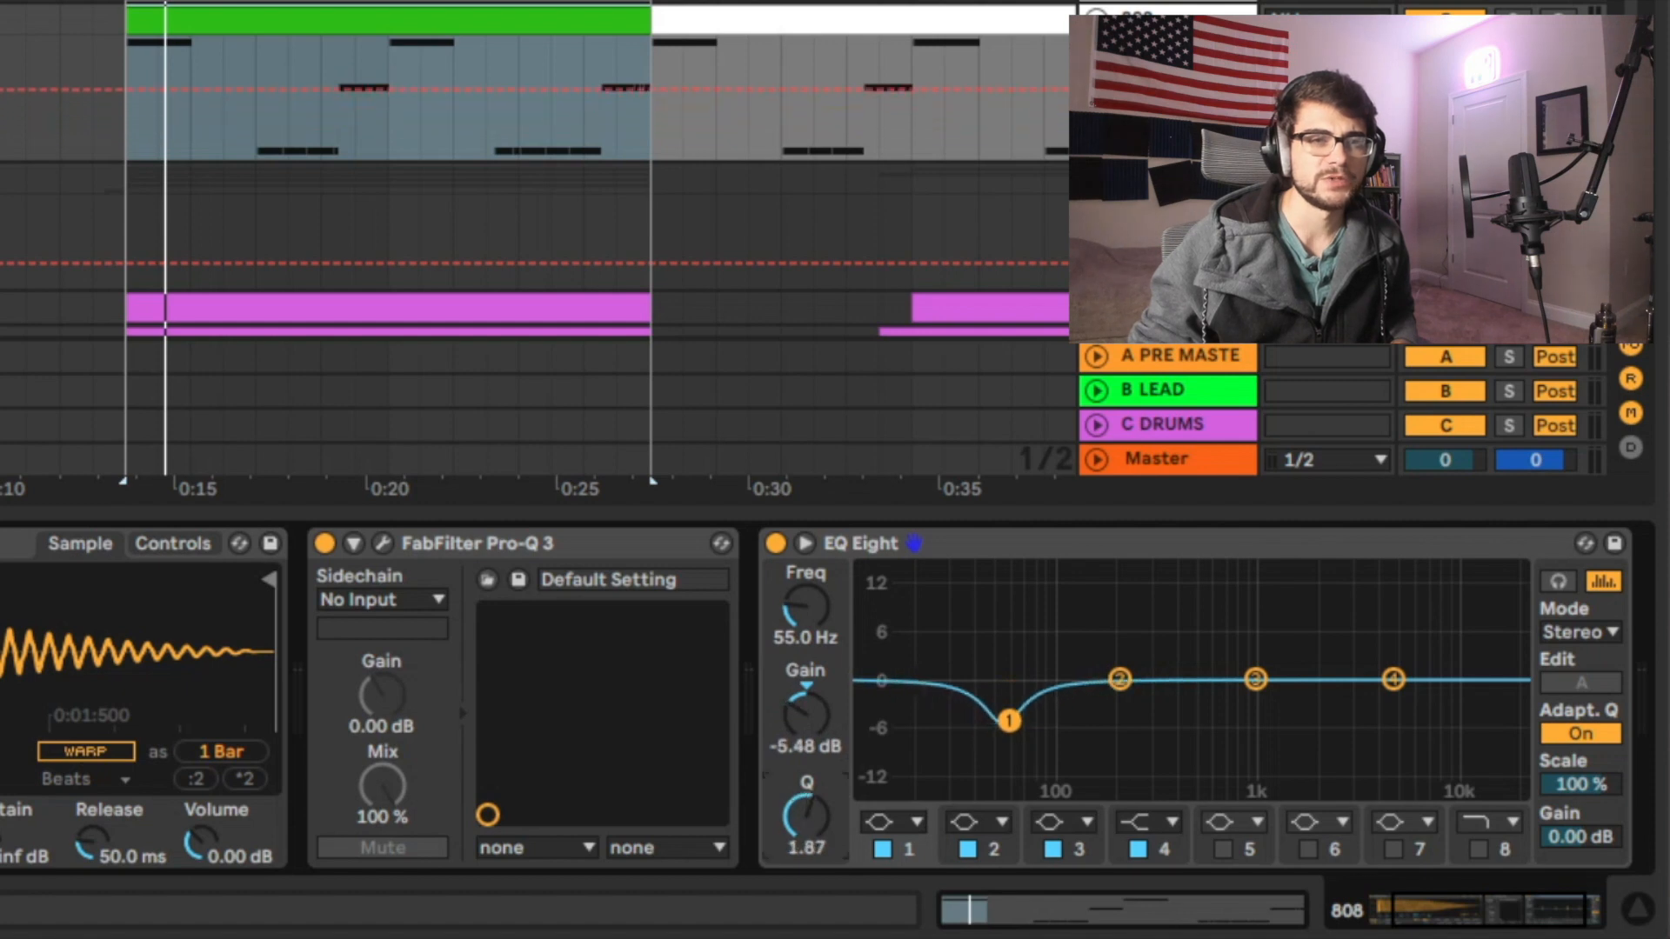
double_click(808, 700)
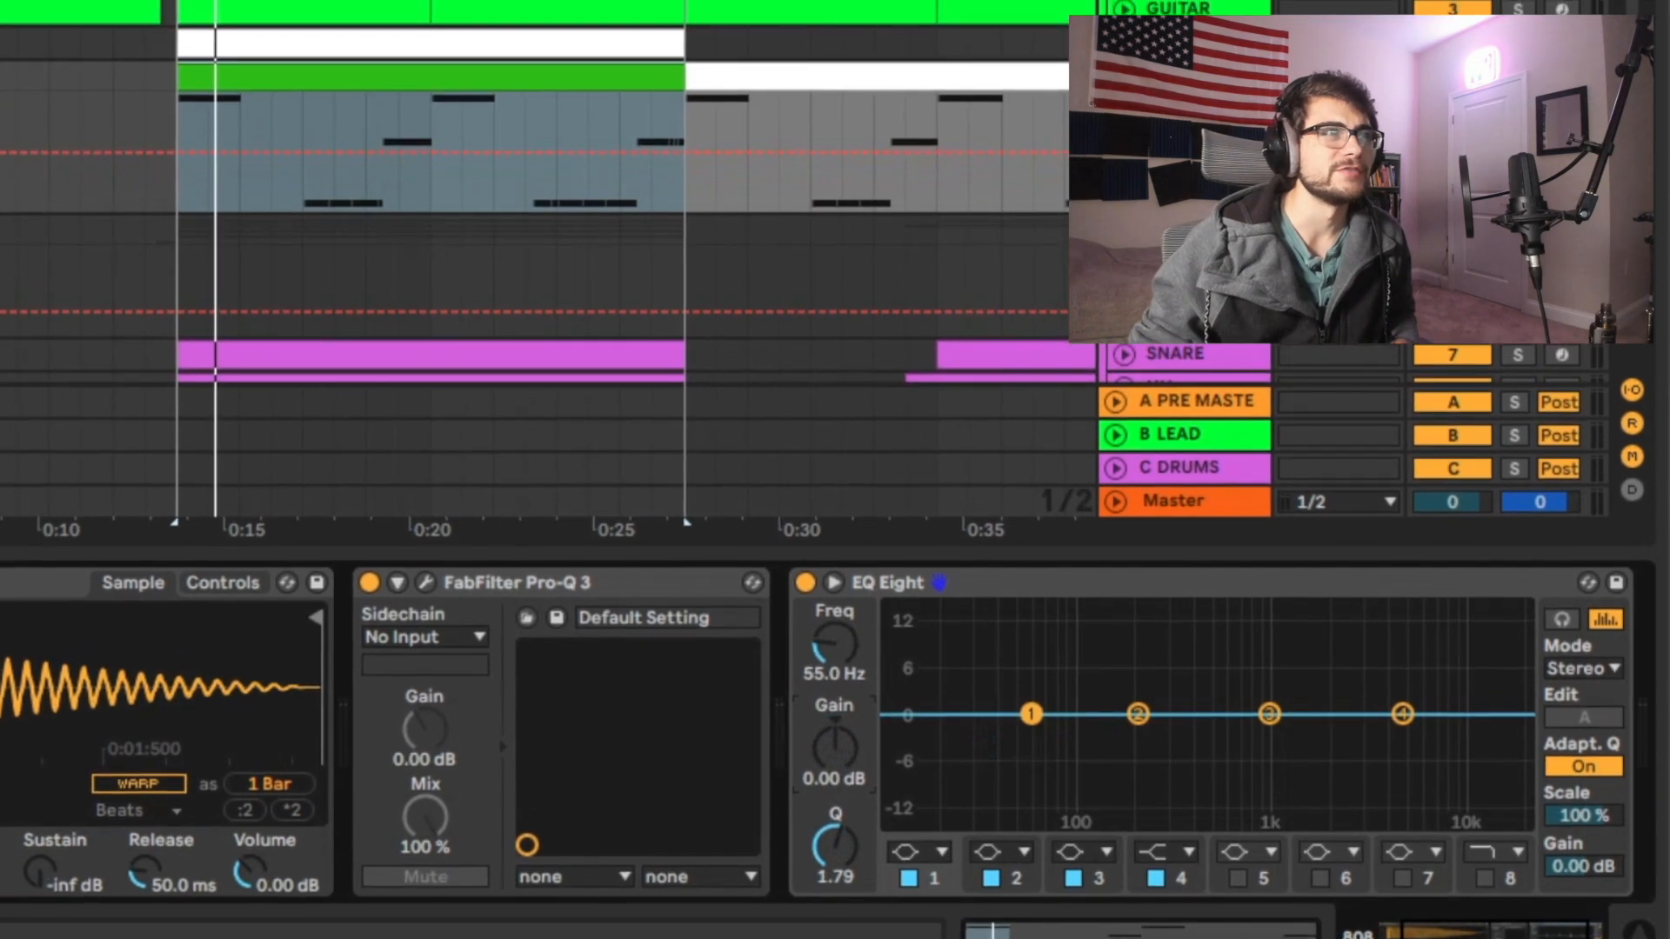
Step: Unfold the Kick lane above the 808's and zoom into bar 9, with EQ Eight's 1 Gain A as the 808's automation parameter
scroll(481, 34, "up", 4)
left_click(1111, 93)
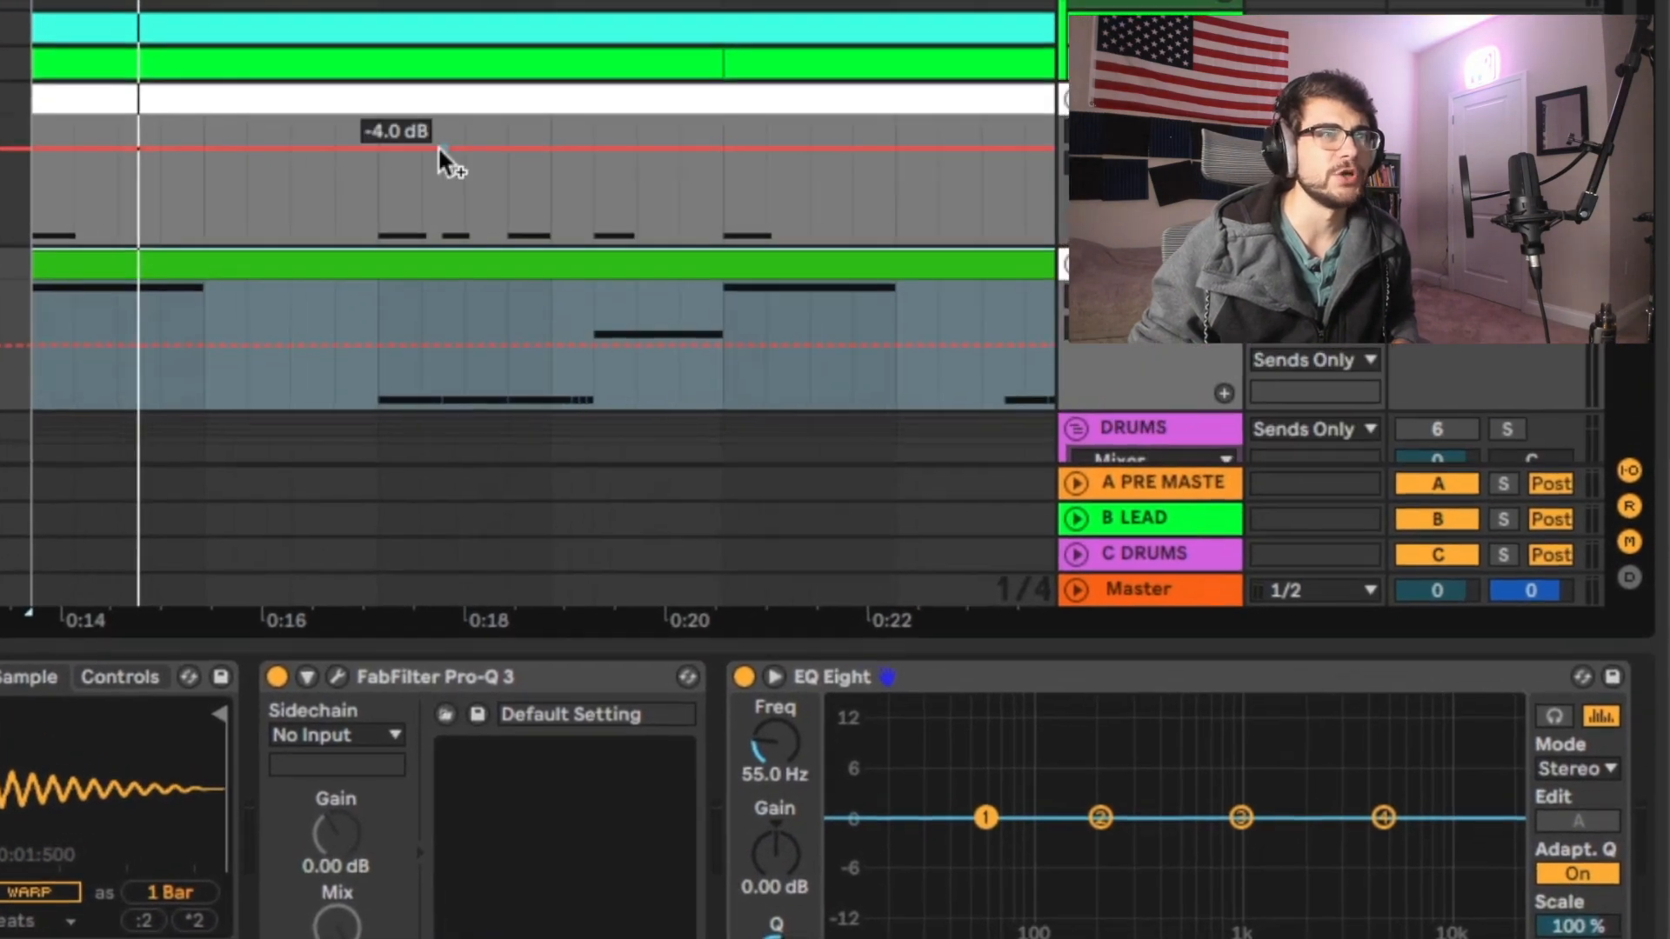
key("space")
left_click_drag(27, 7, 189, 103)
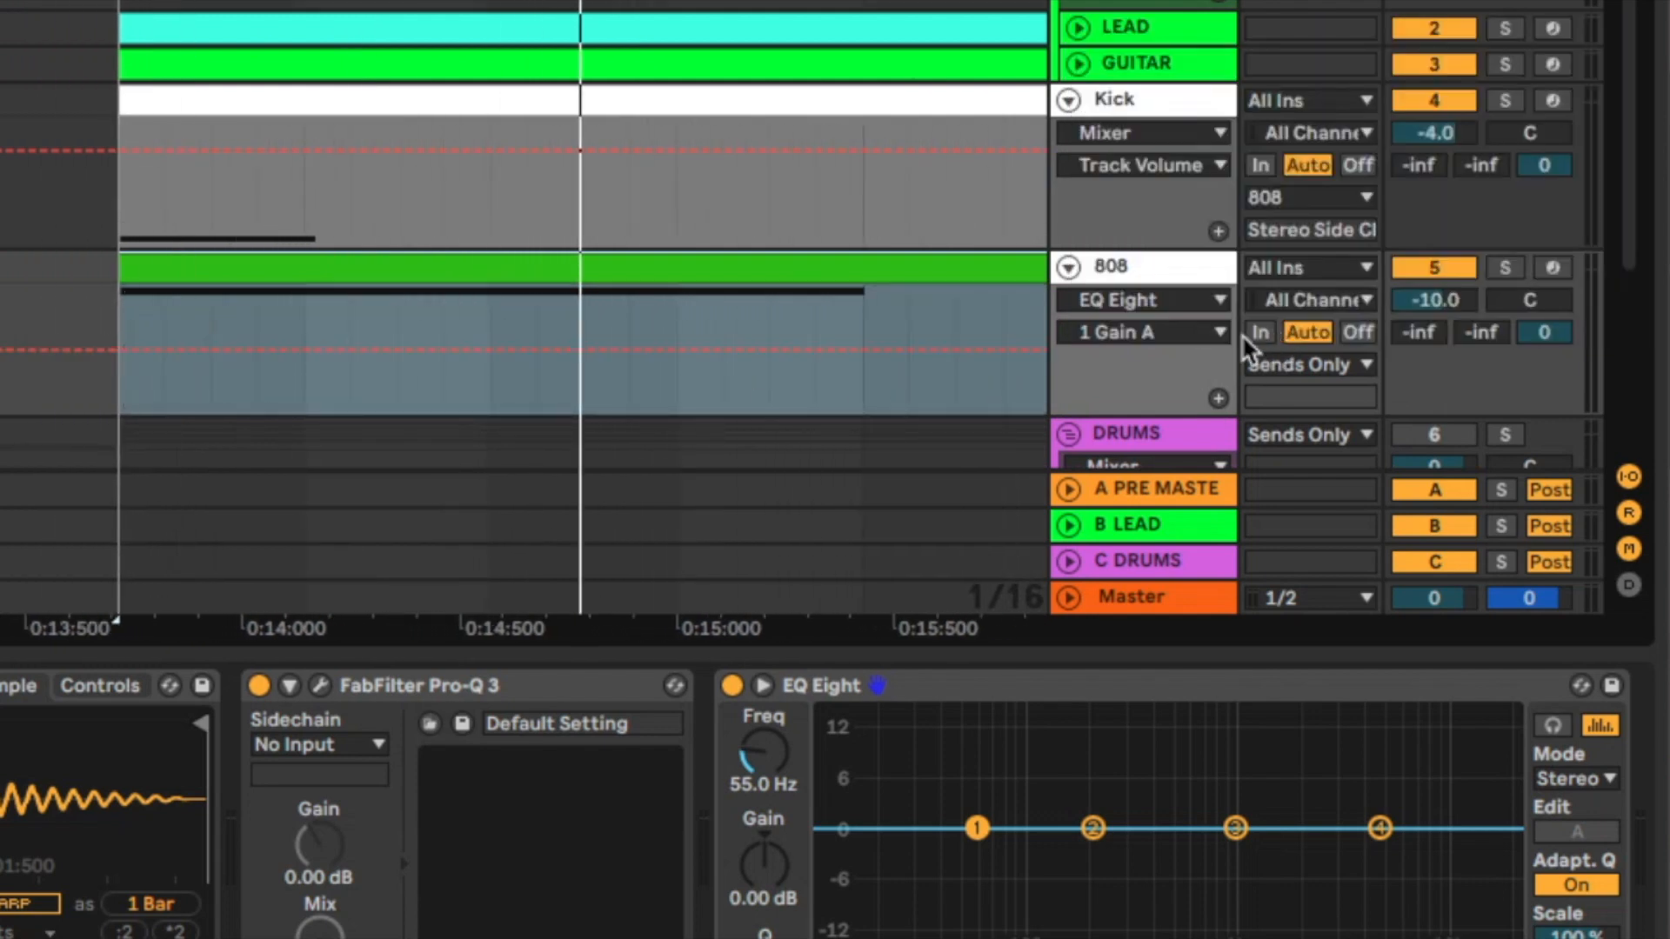
left_click(1140, 332)
left_click(1146, 554)
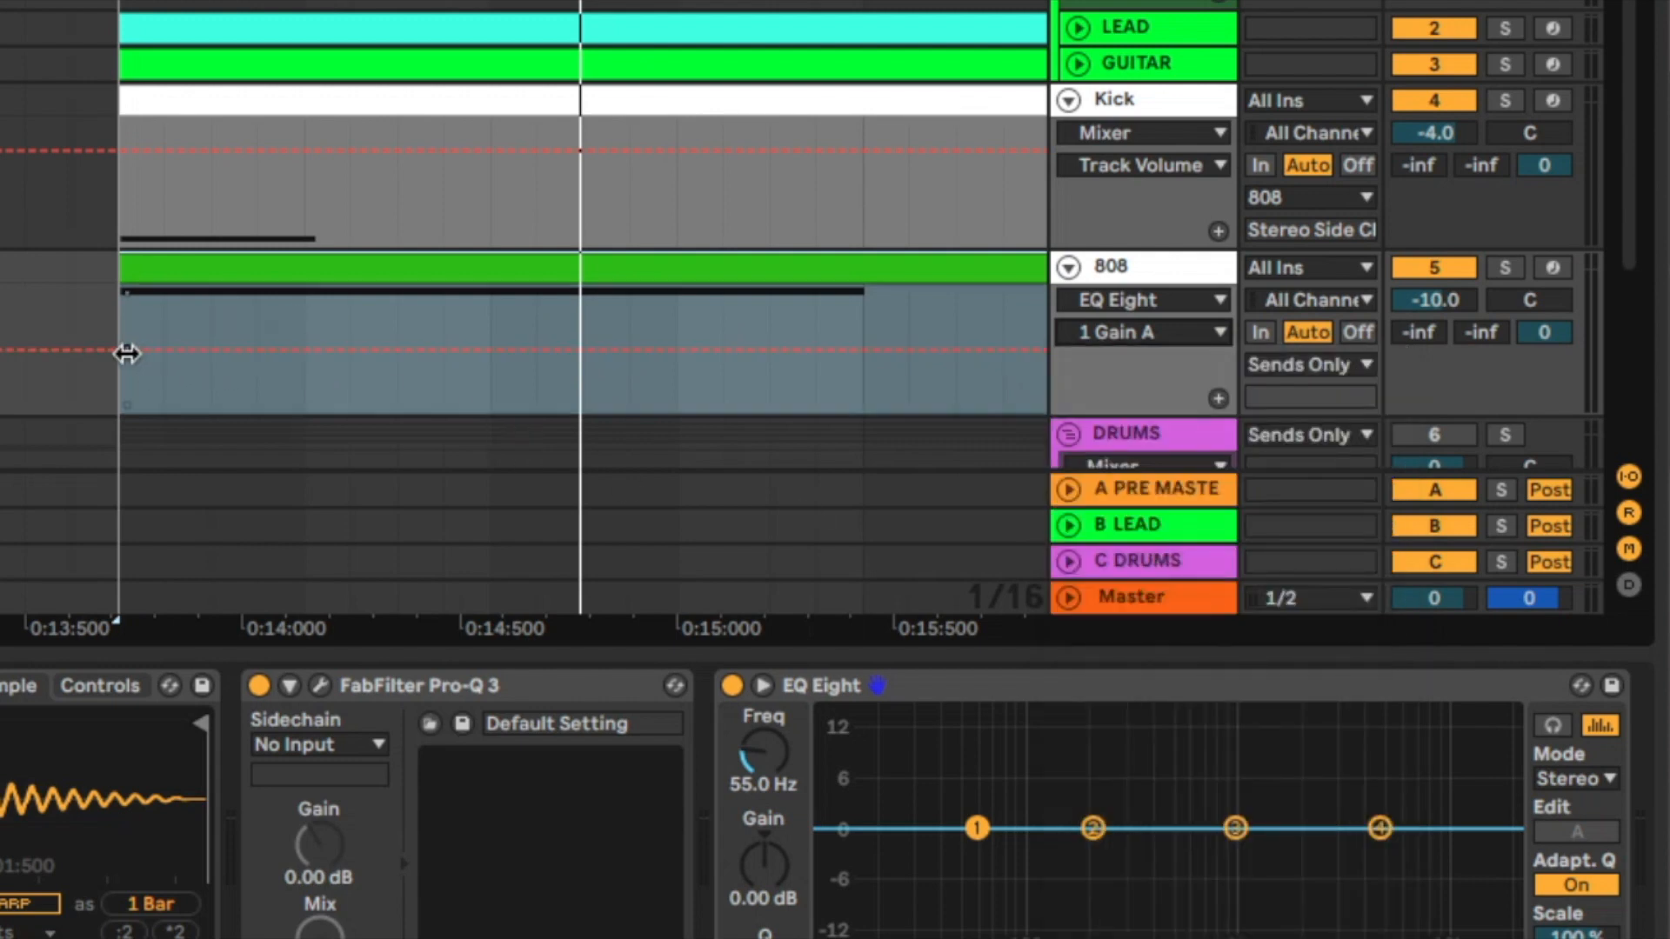
Step: Draw a curved automation dip to about -6.3 dB on the 808's band 1 gain where the kick hits at bar 9
left_click_drag(160, 346, 118, 375)
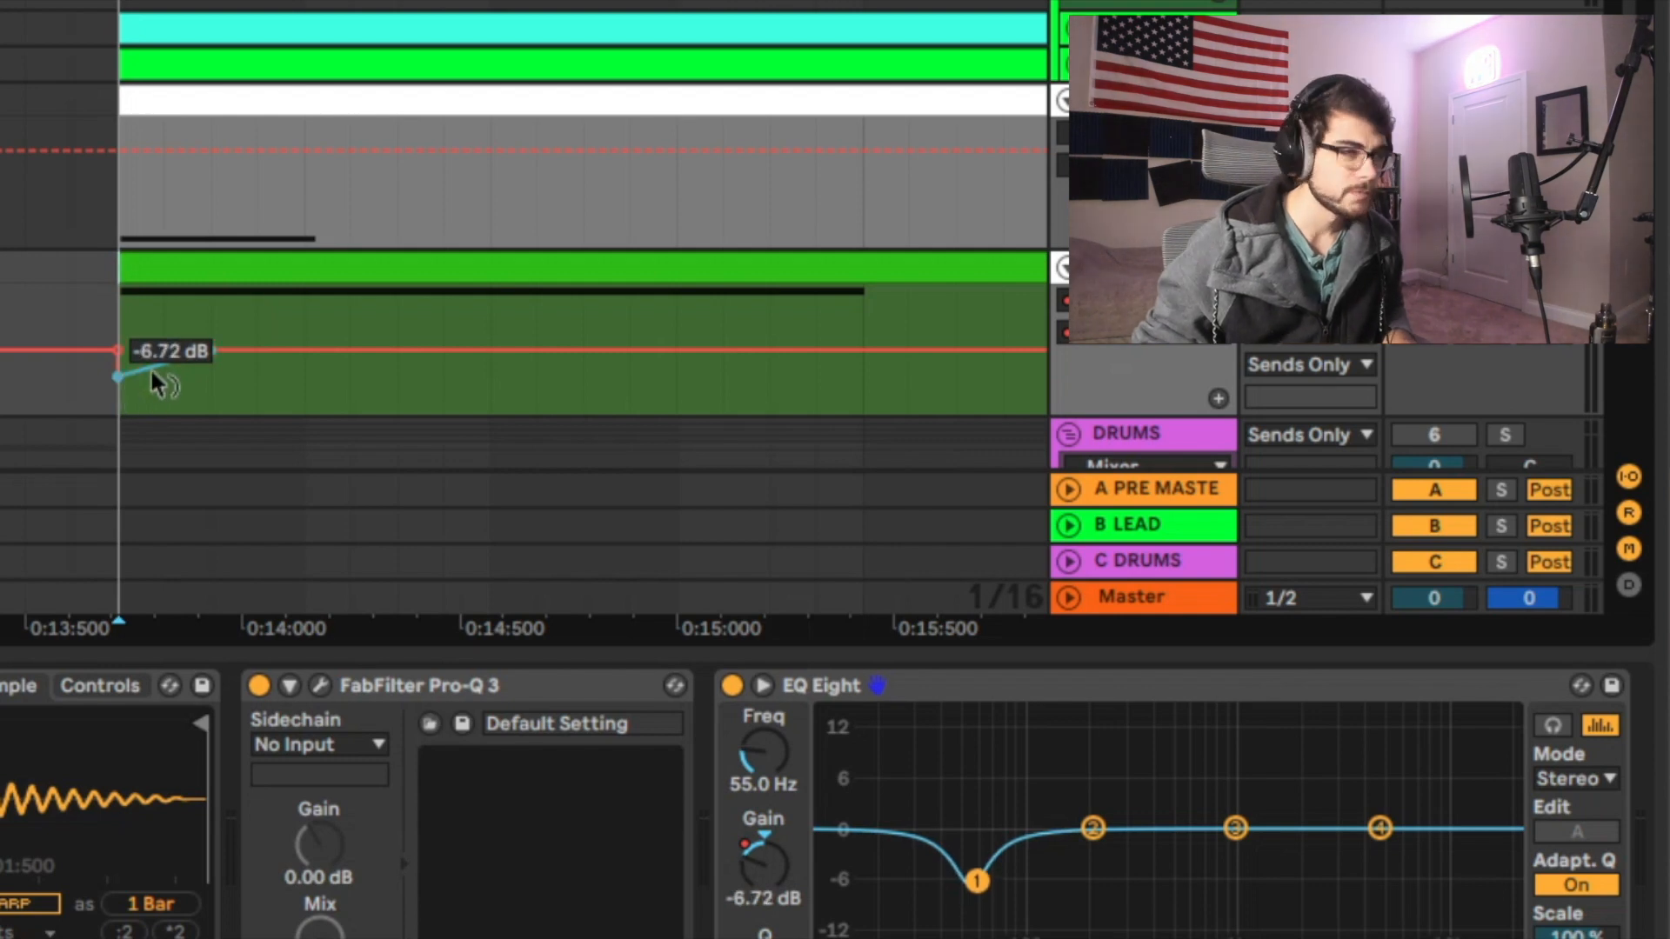
left_click_drag(152, 365, 151, 372)
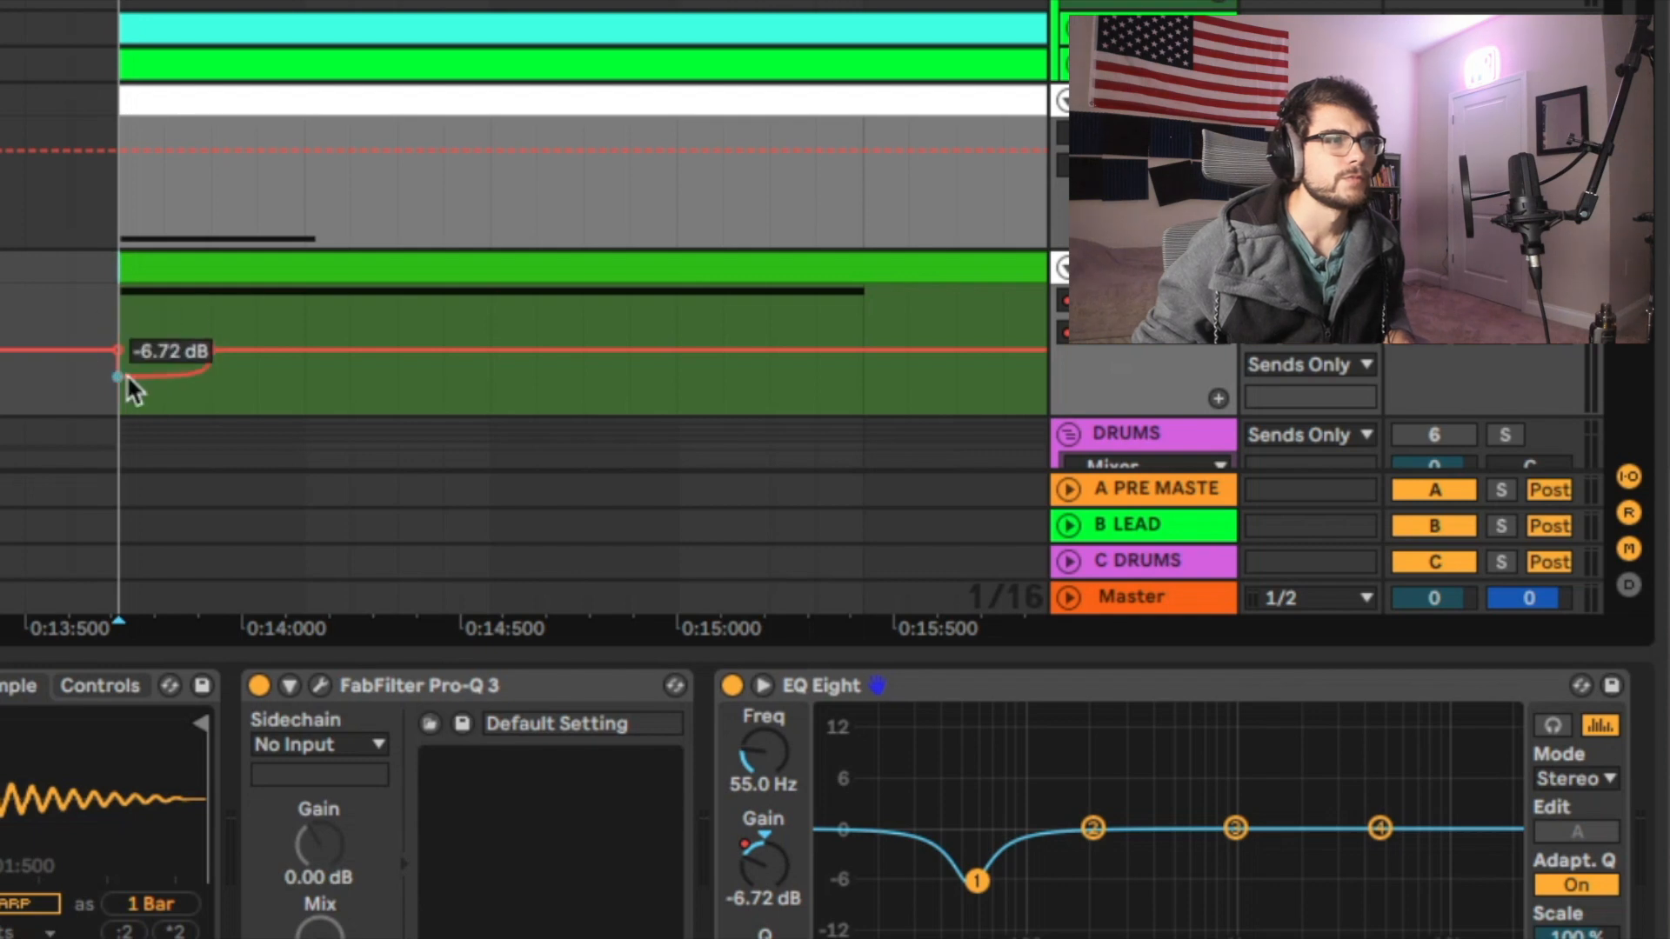
left_click_drag(116, 374, 116, 377)
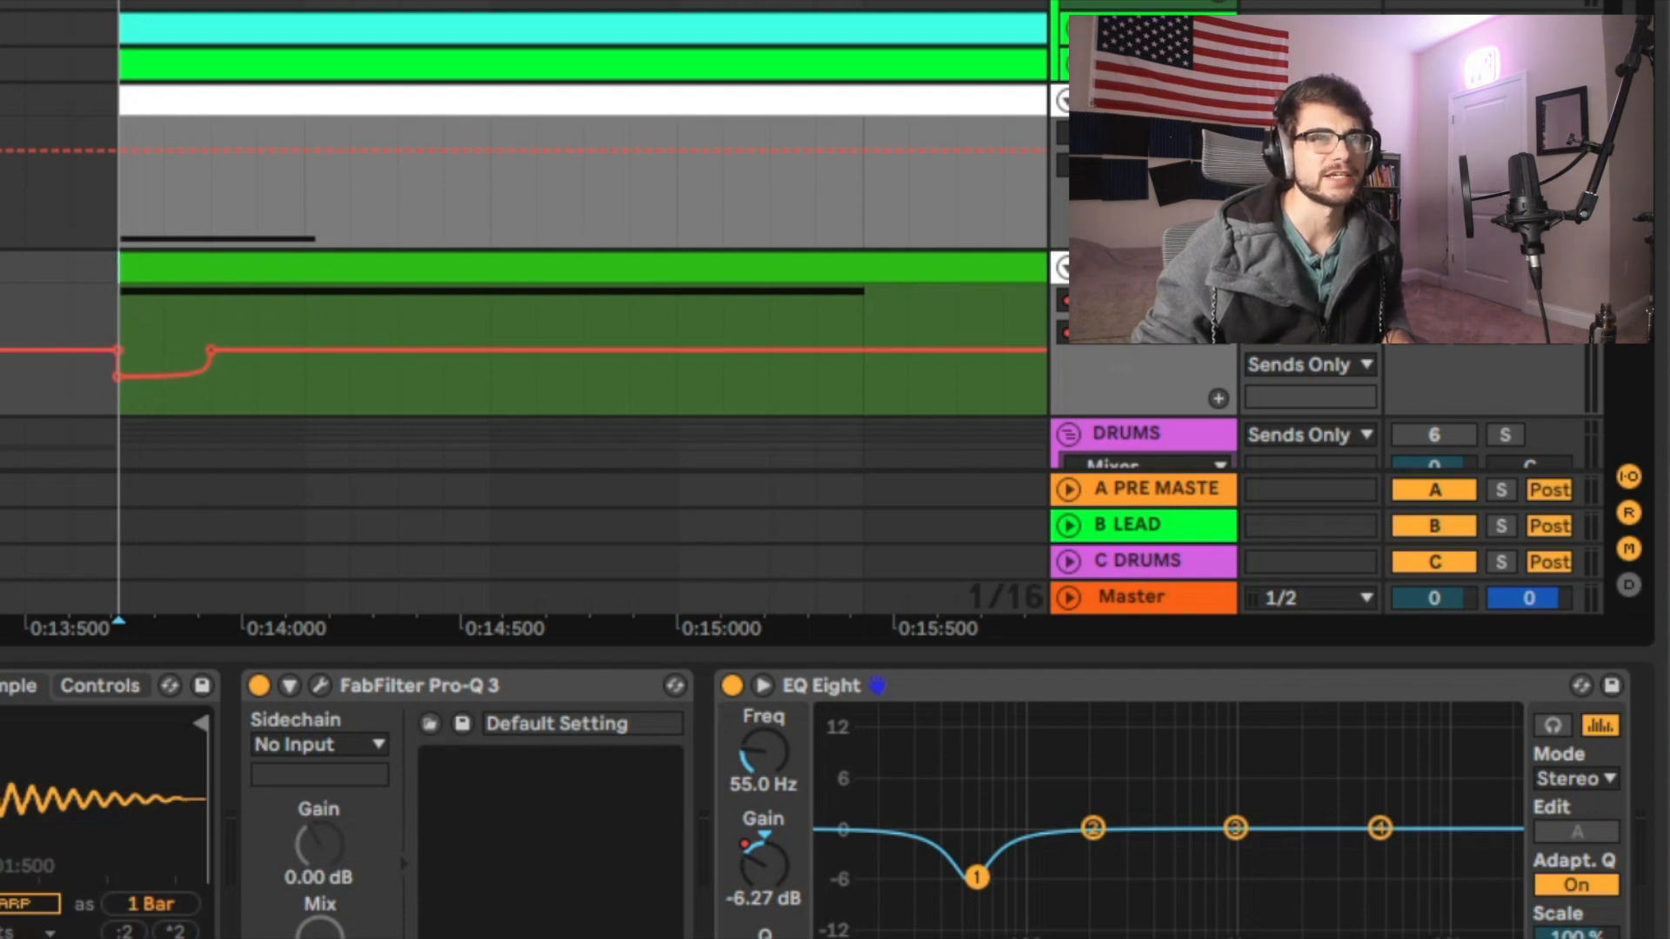
Step: Audition the 808's automated gain dip and shorten it to about half its length
key("space")
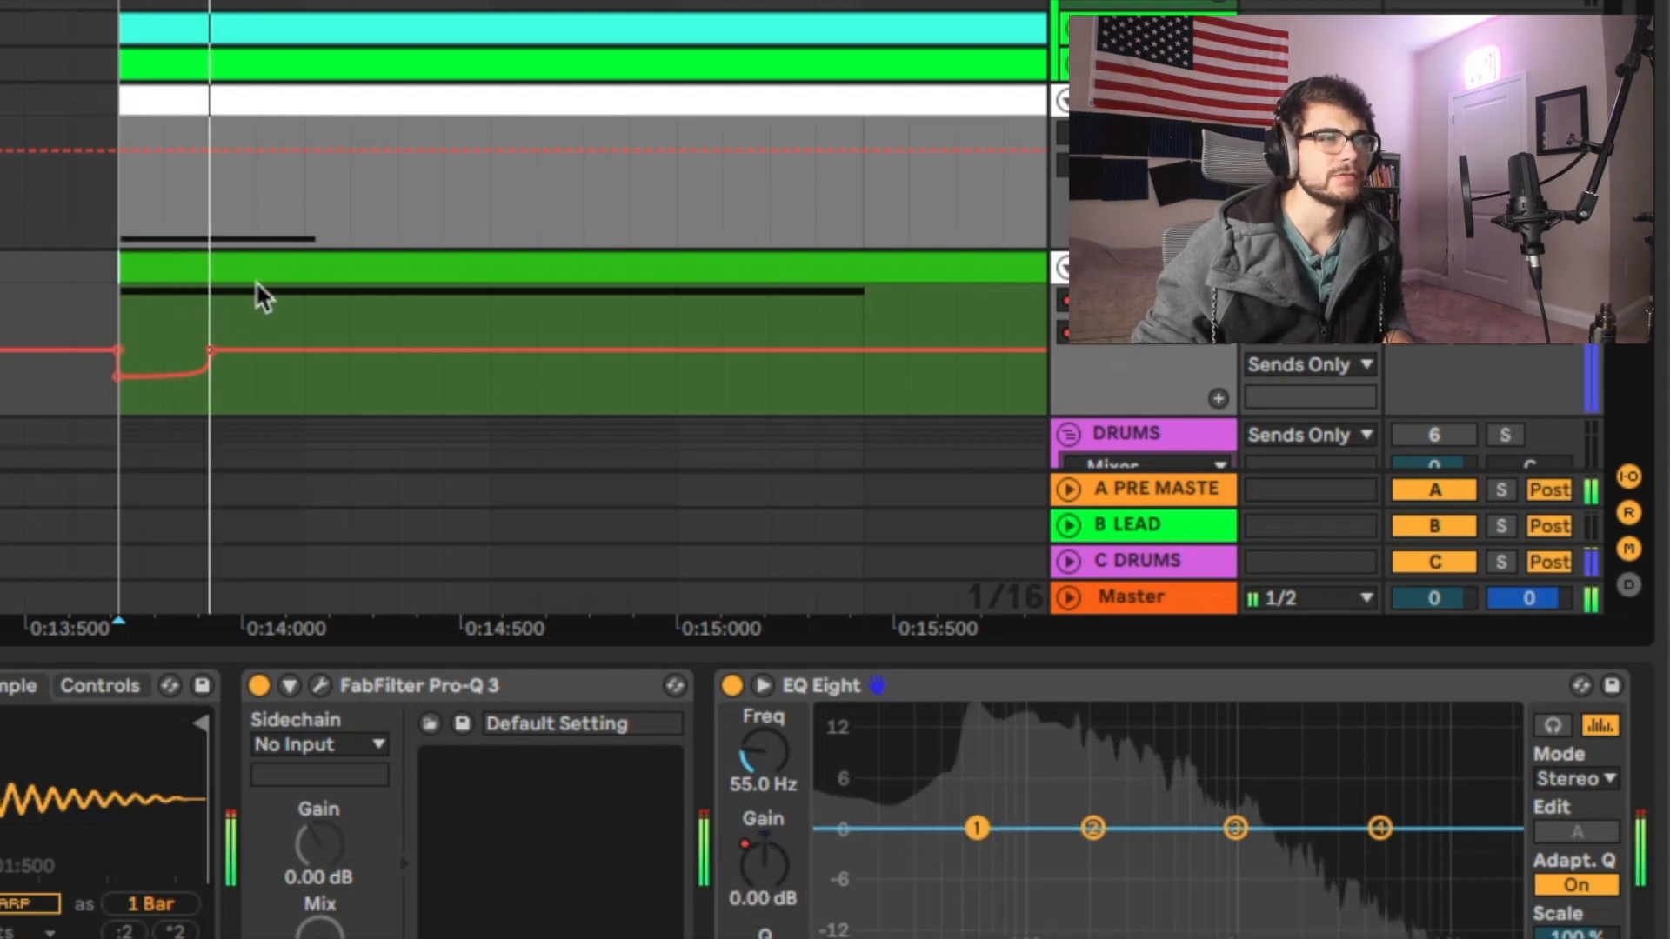
key("space")
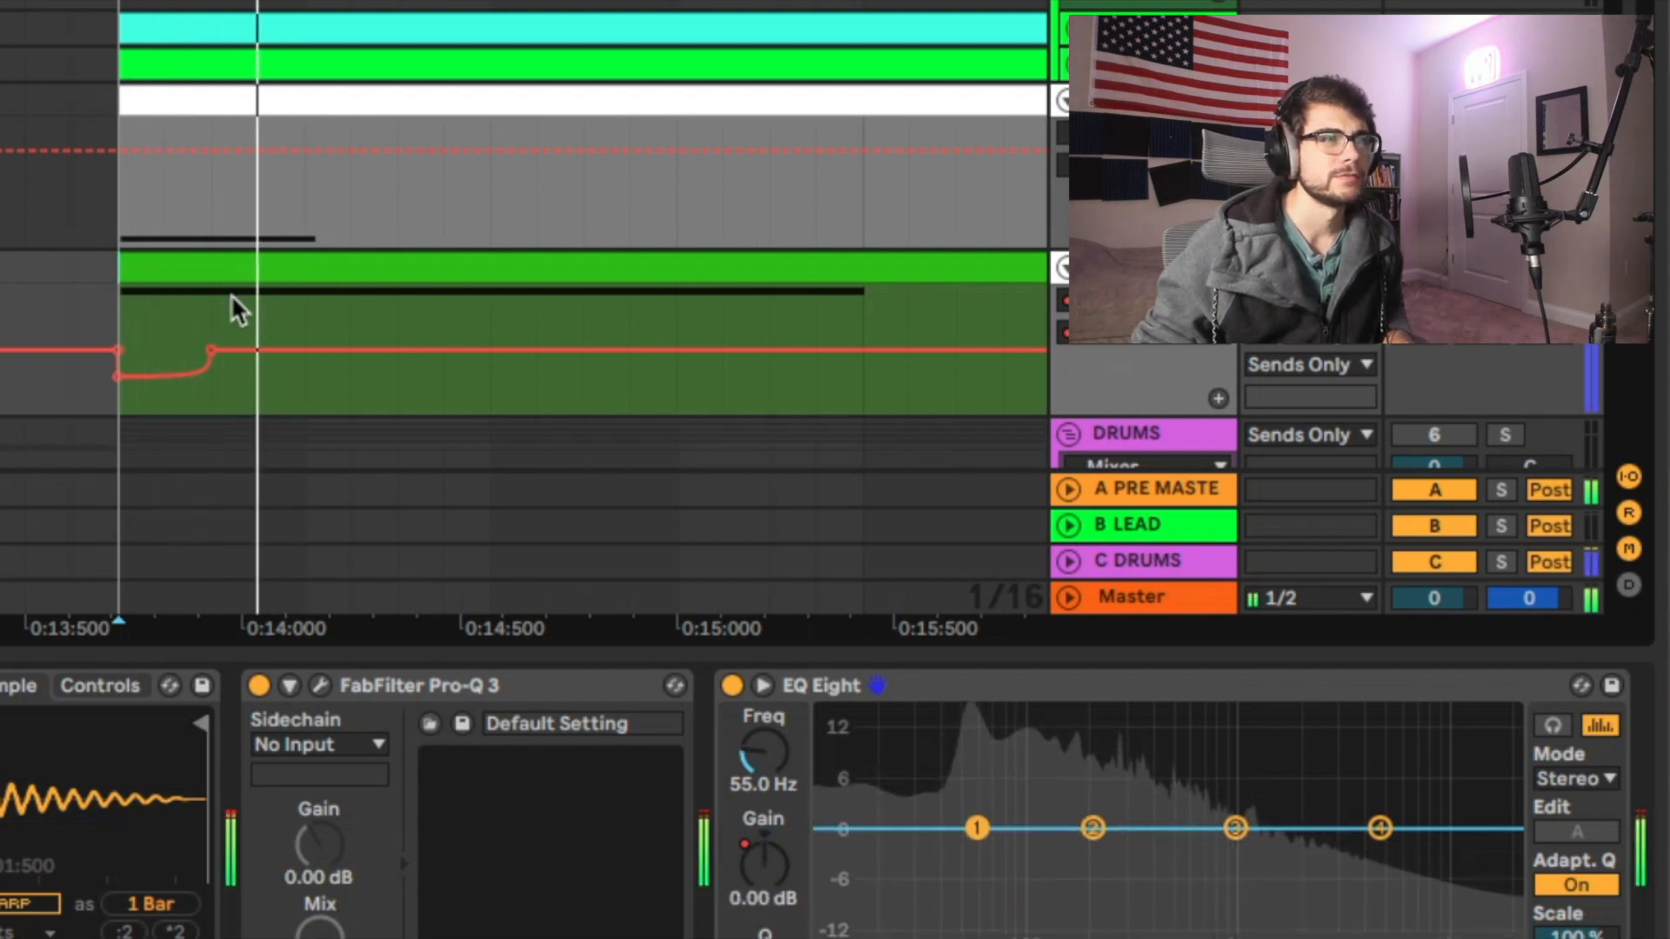
left_click_drag(210, 348, 163, 350)
key("space")
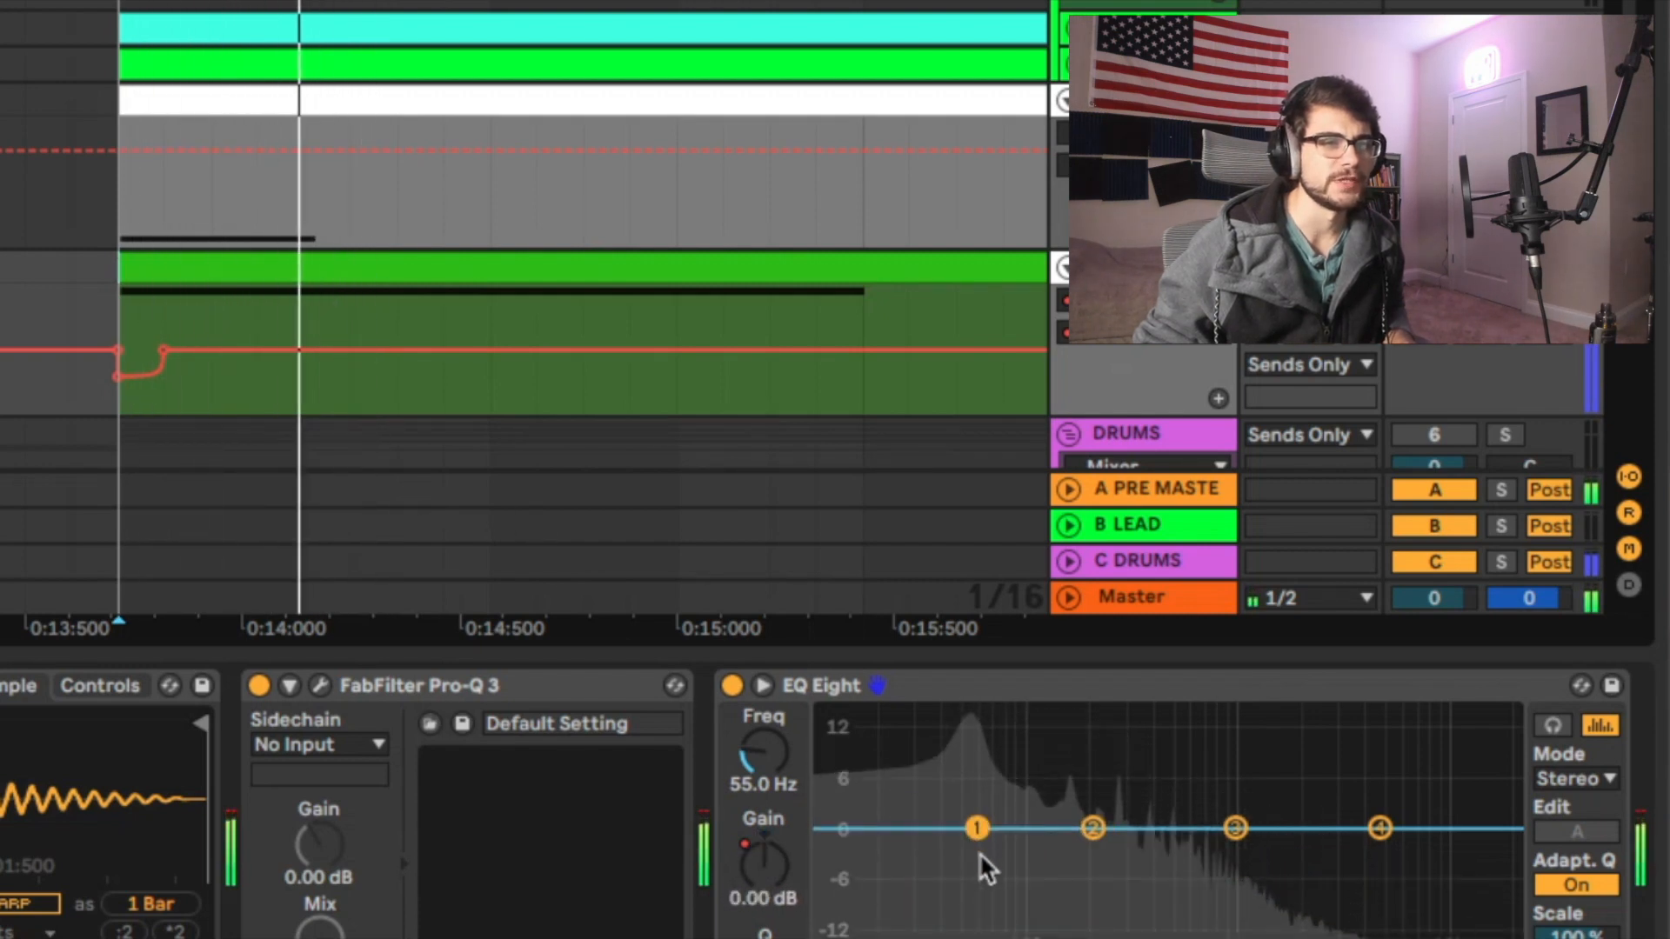
key("space")
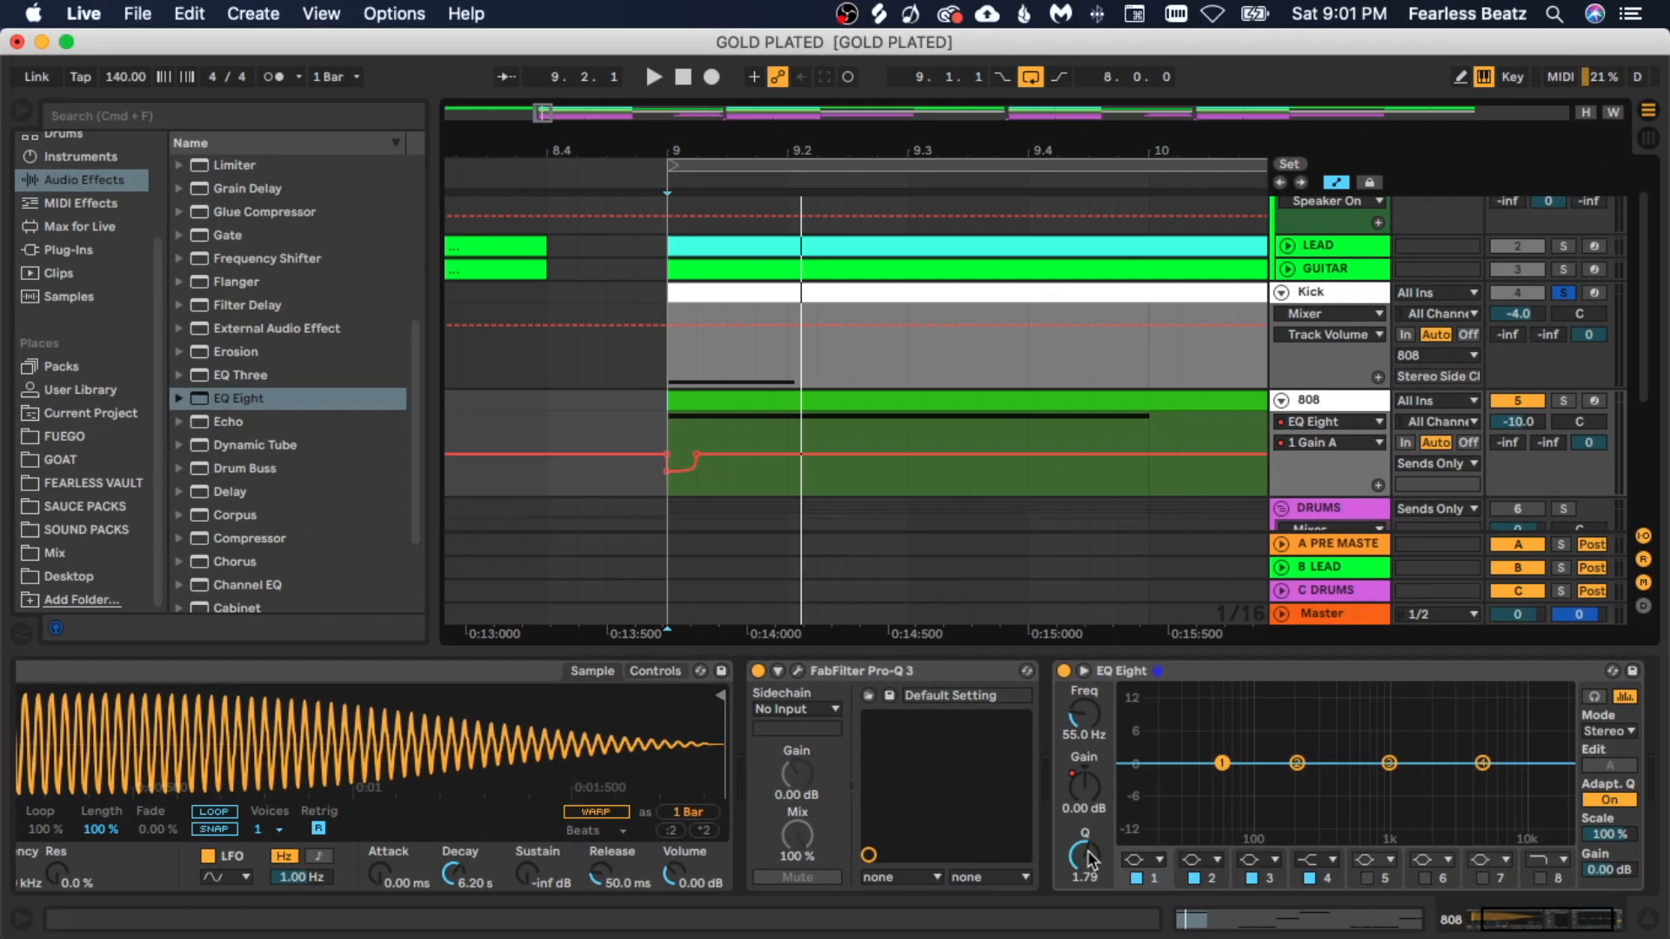
Step: Delete the EQ Eight from the 808 track
left_click(1062, 863)
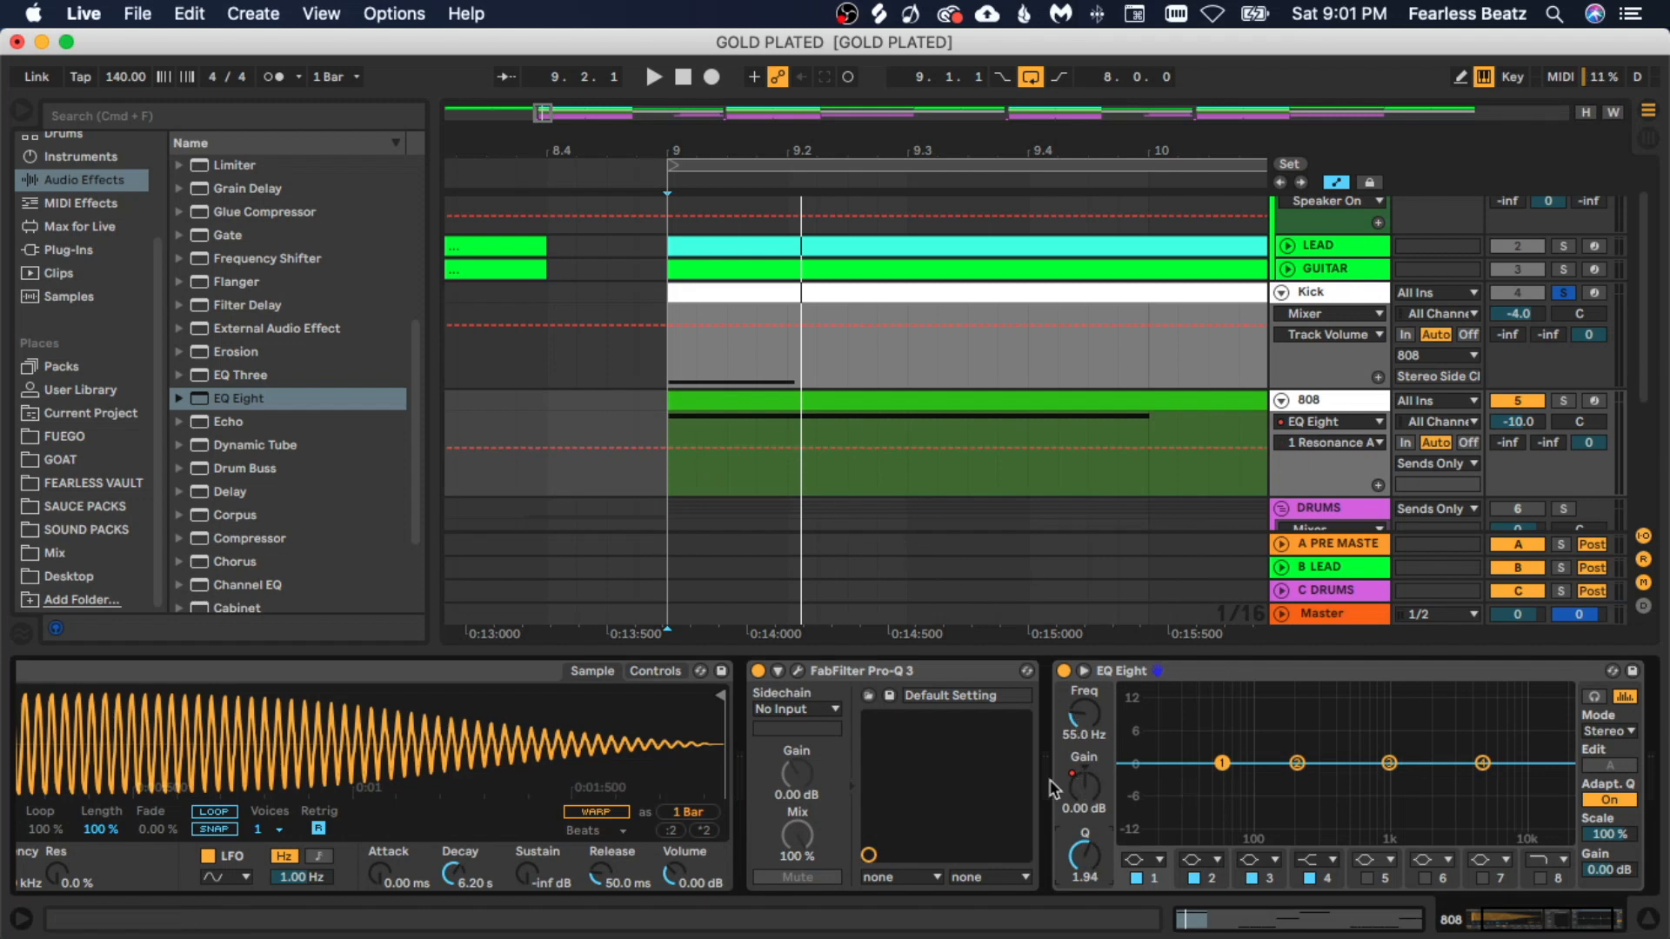
left_click(1122, 676)
key("Delete")
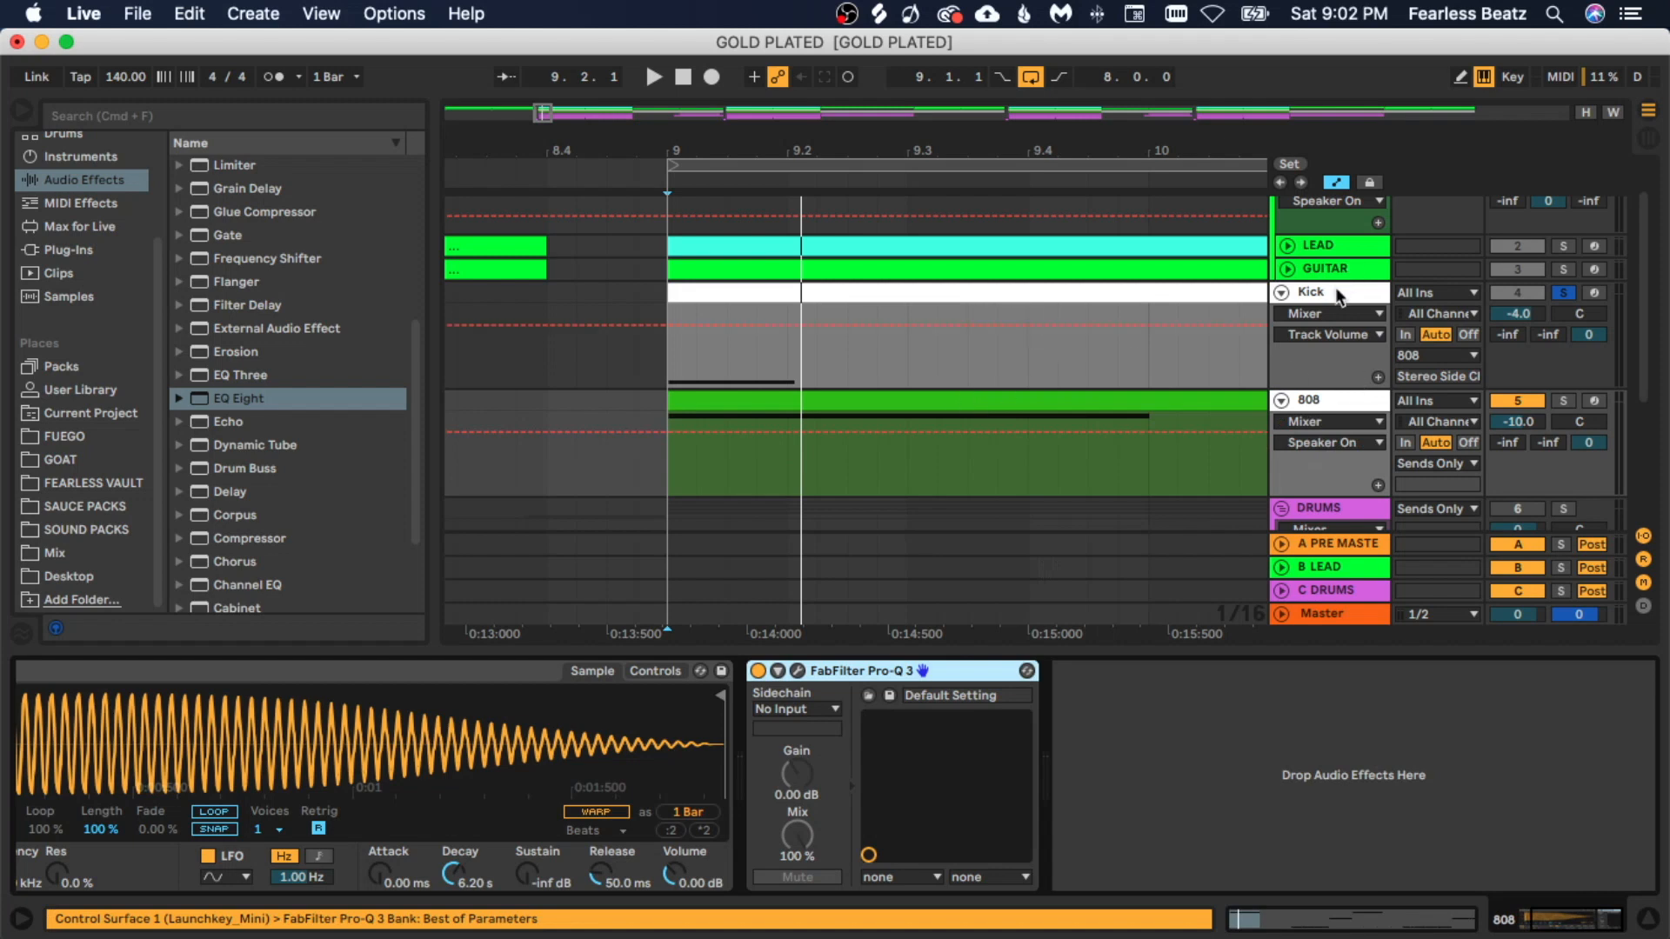
Step: Switch to the session mixer, play the loop and mute the Kick to check the 808's level without it
key("Tab")
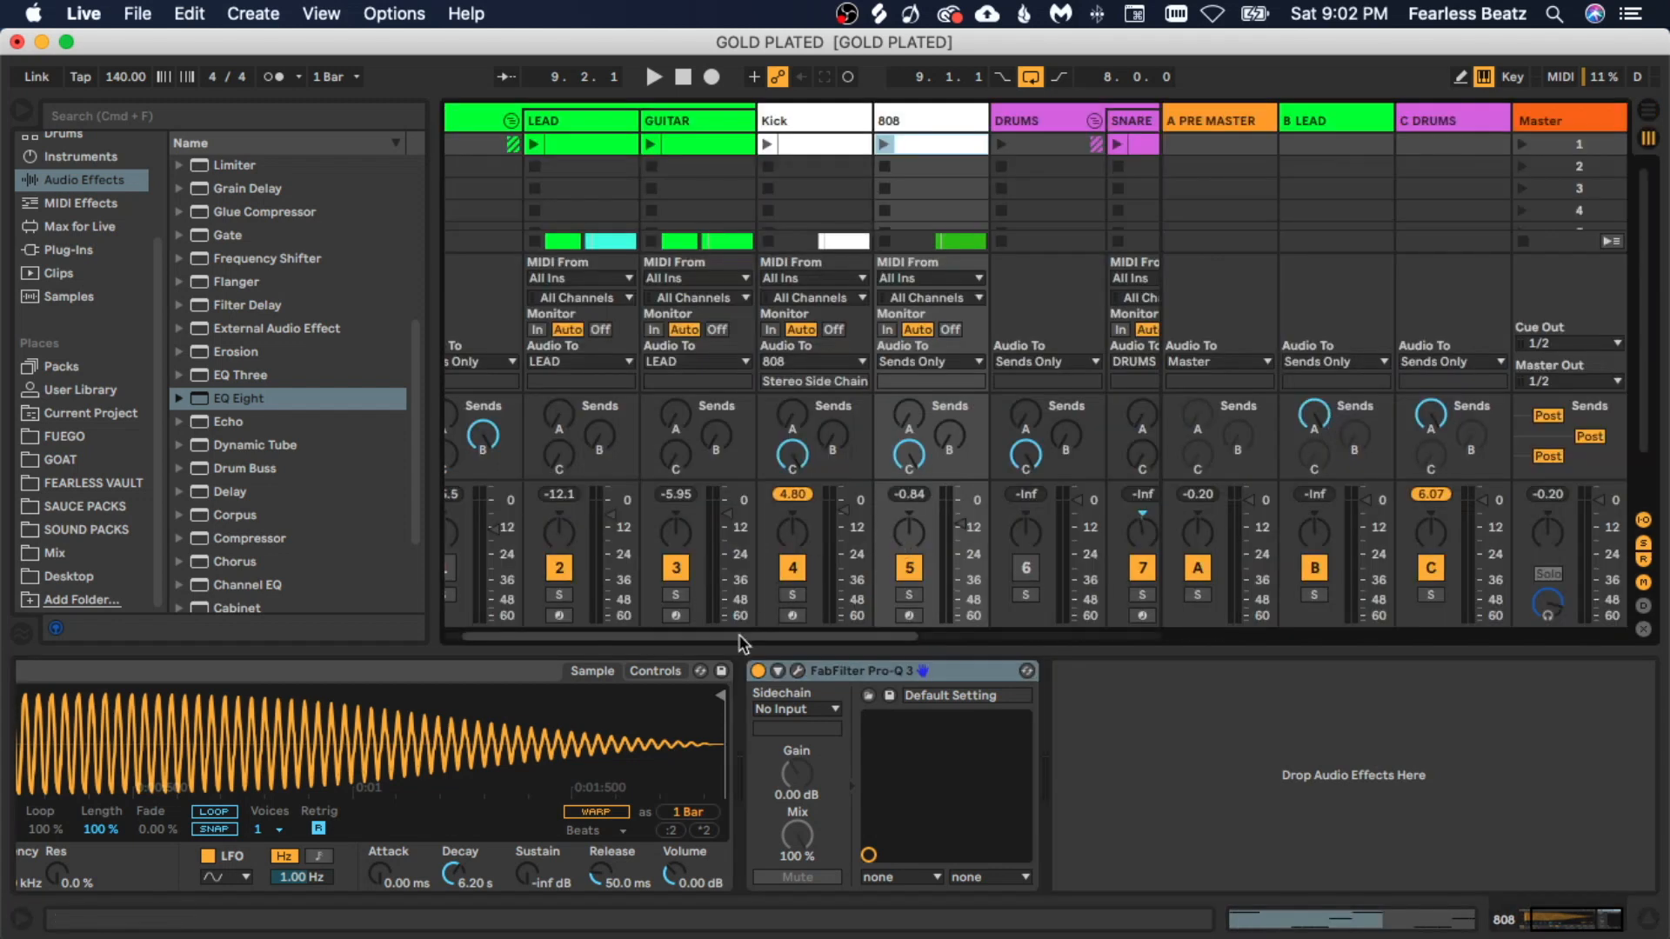
mouse_move(777, 640)
left_mouse_down()
mouse_move(727, 635)
mouse_move(835, 636)
mouse_move(795, 635)
left_mouse_up()
key("space")
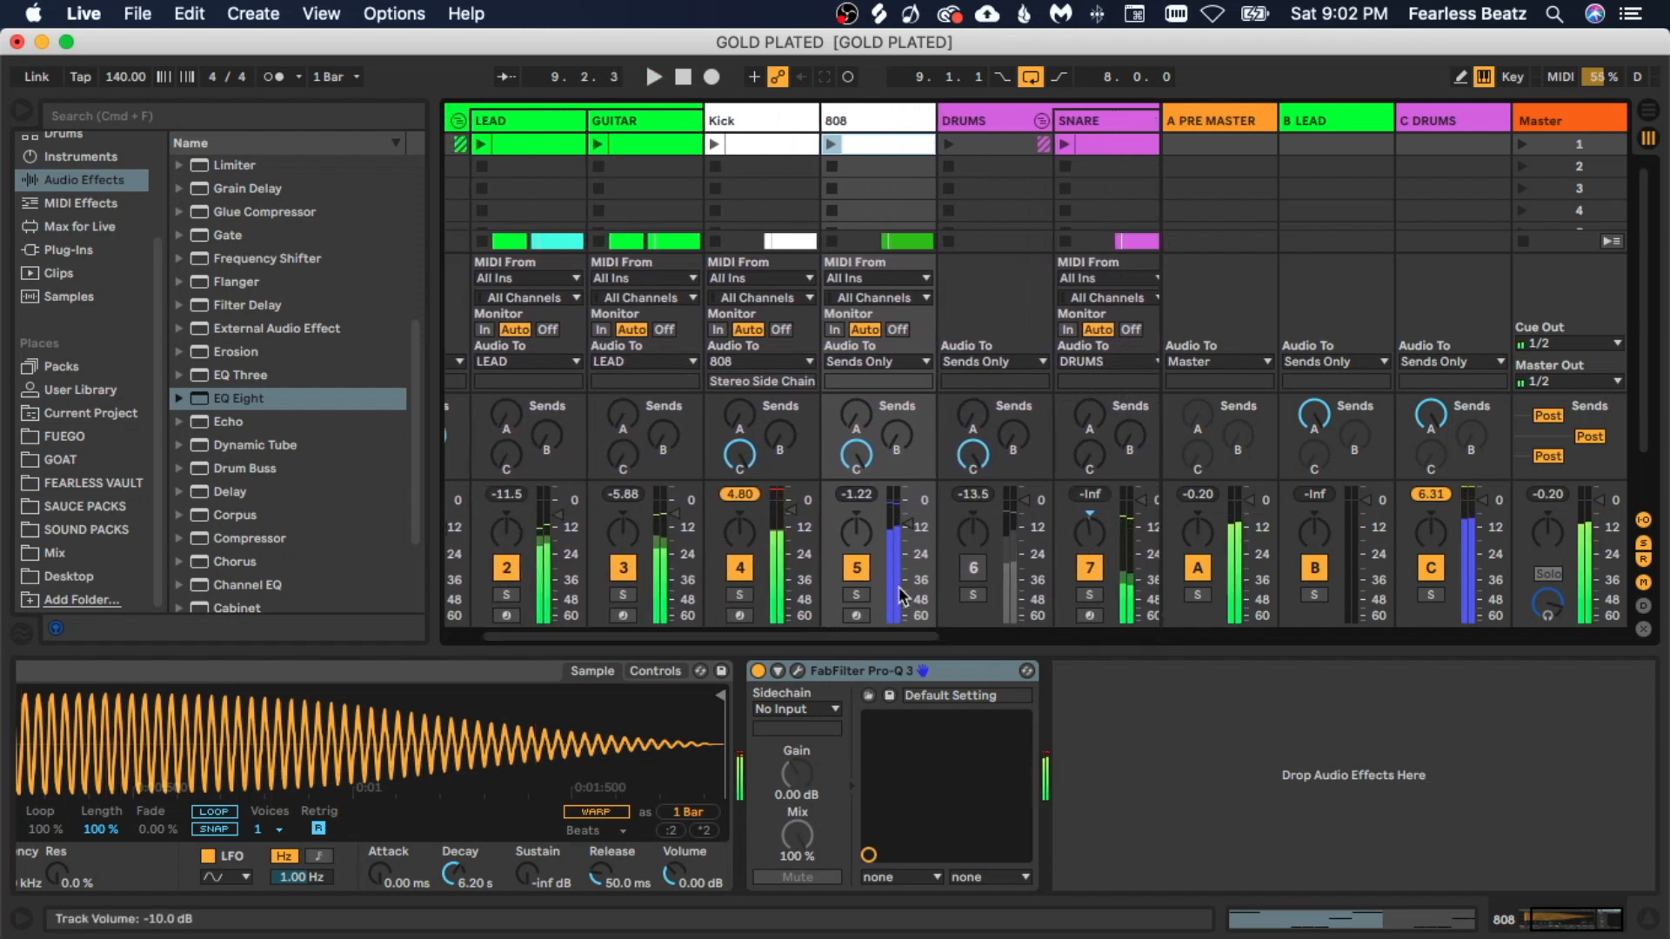
left_click(743, 571)
key("space")
key("space")
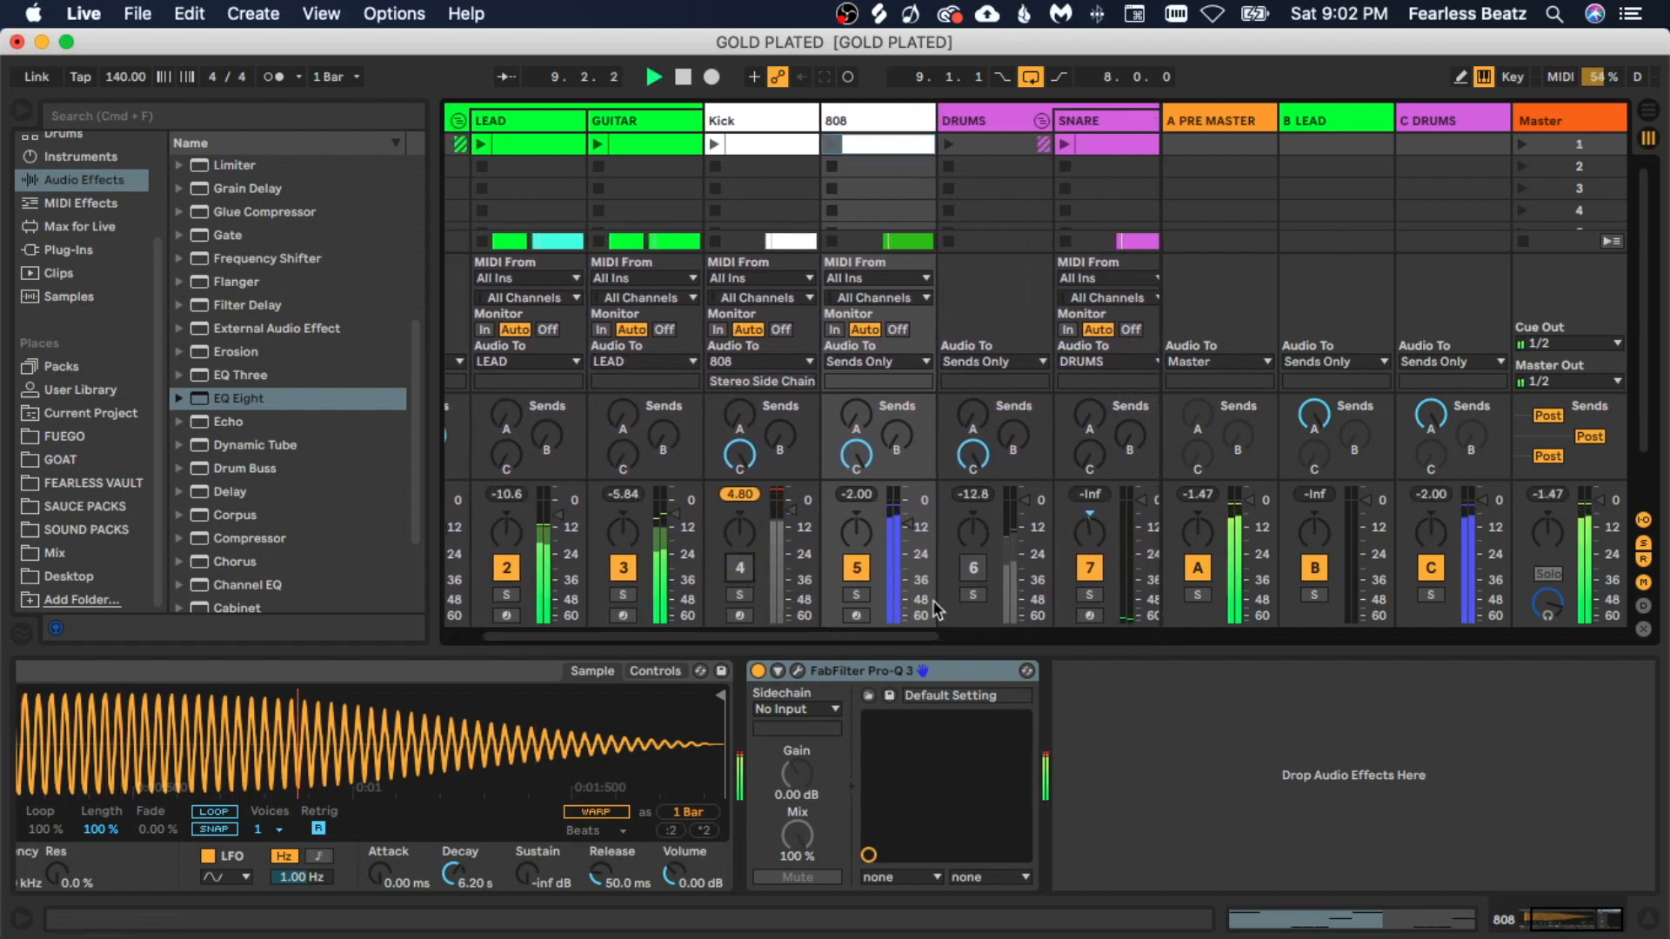
left_click_drag(872, 637, 835, 639)
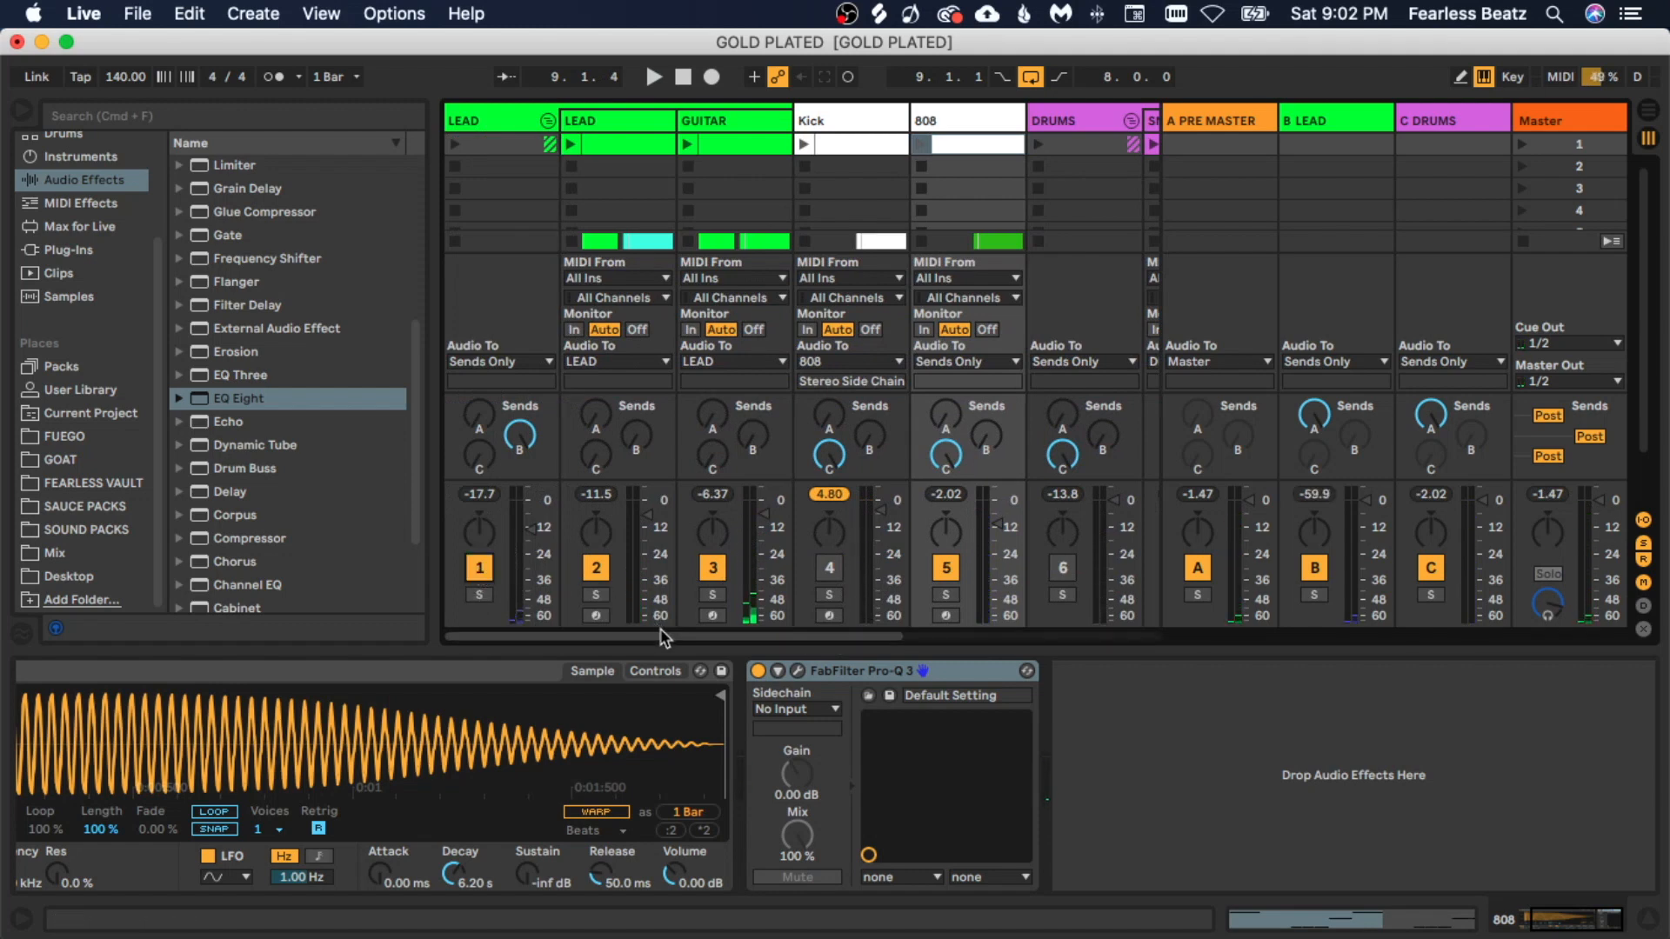
left_click_drag(666, 638, 690, 638)
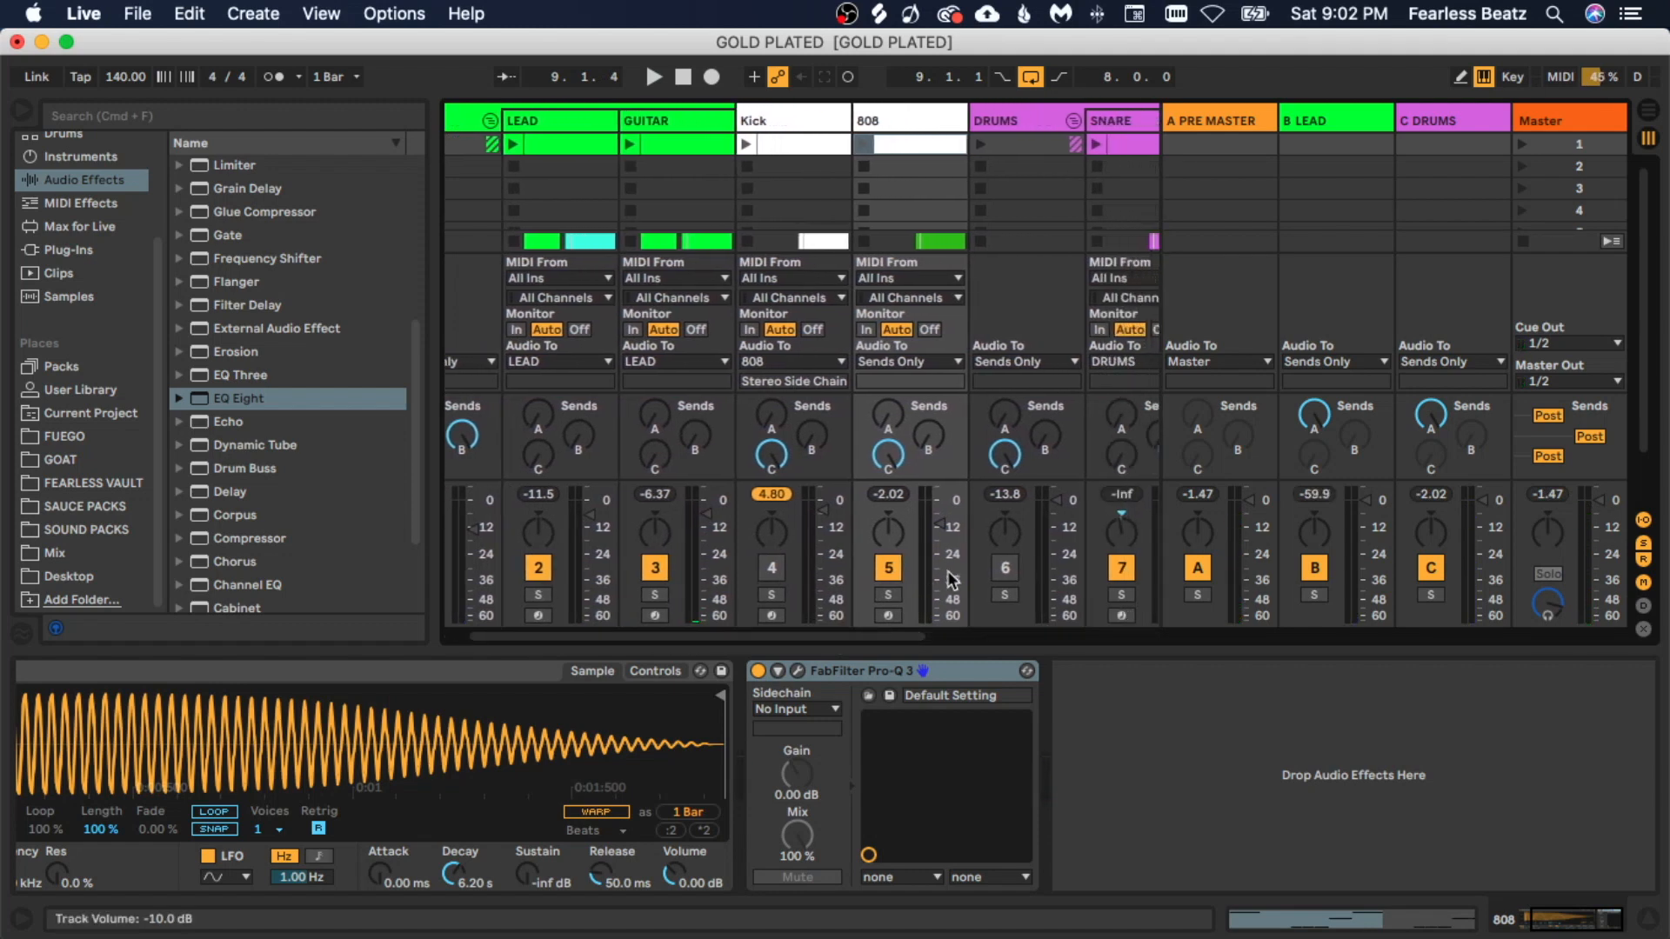
Step: Compare the level meters during playback with the Kick muted and unmuted, leaving the Kick active
key("space")
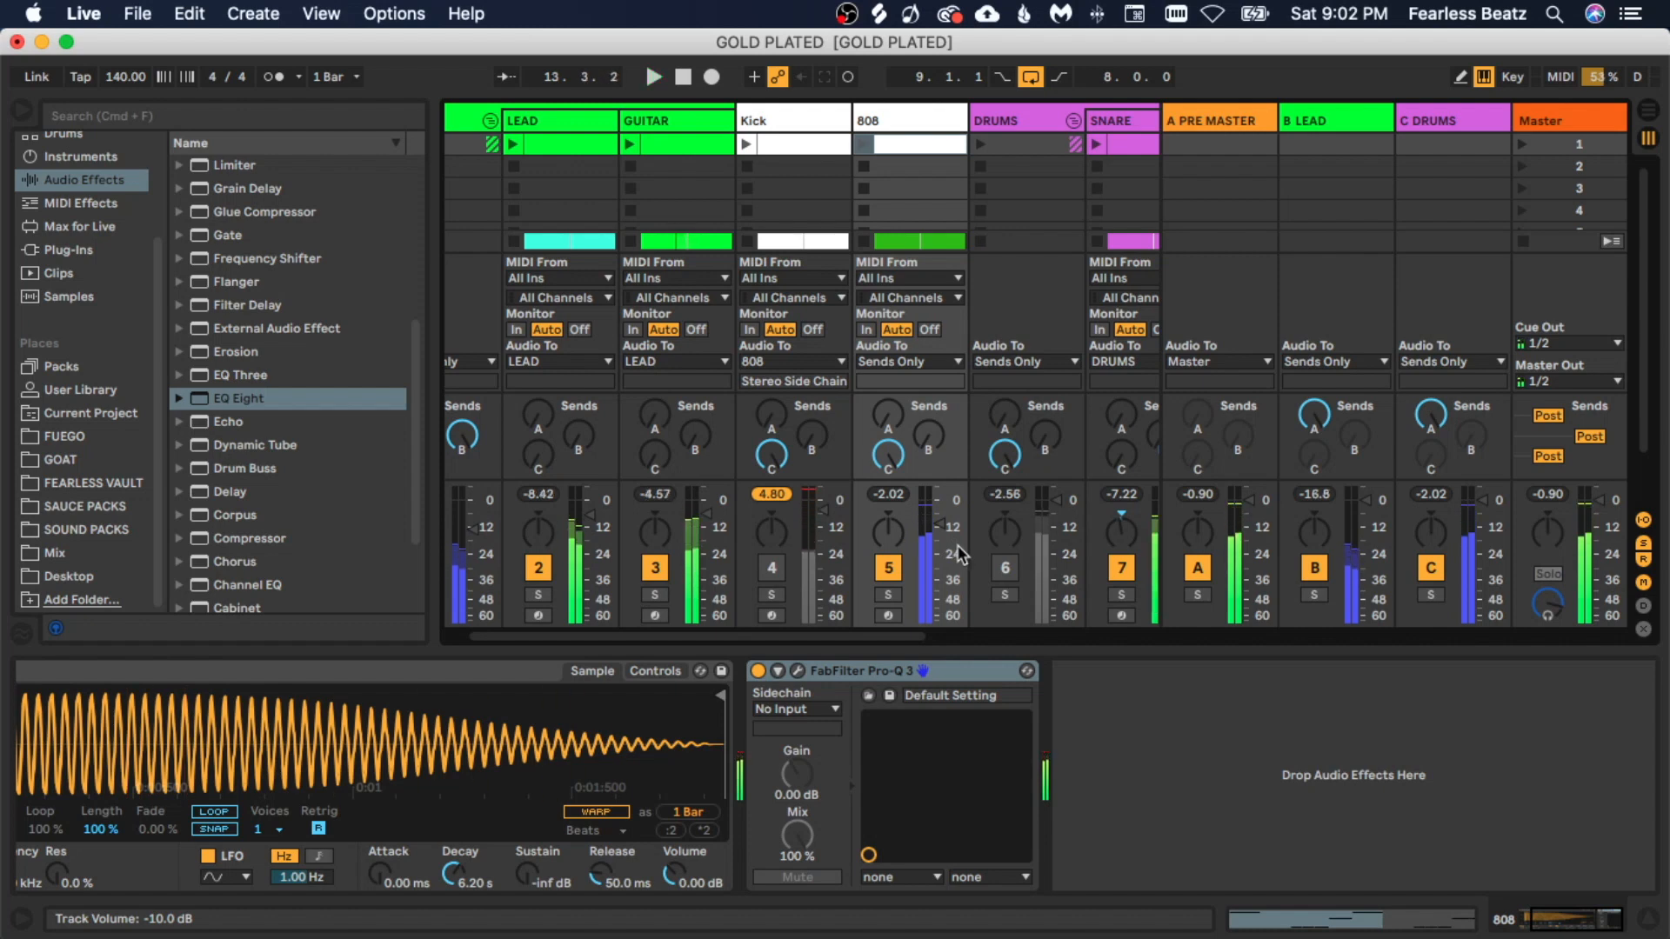
key("space")
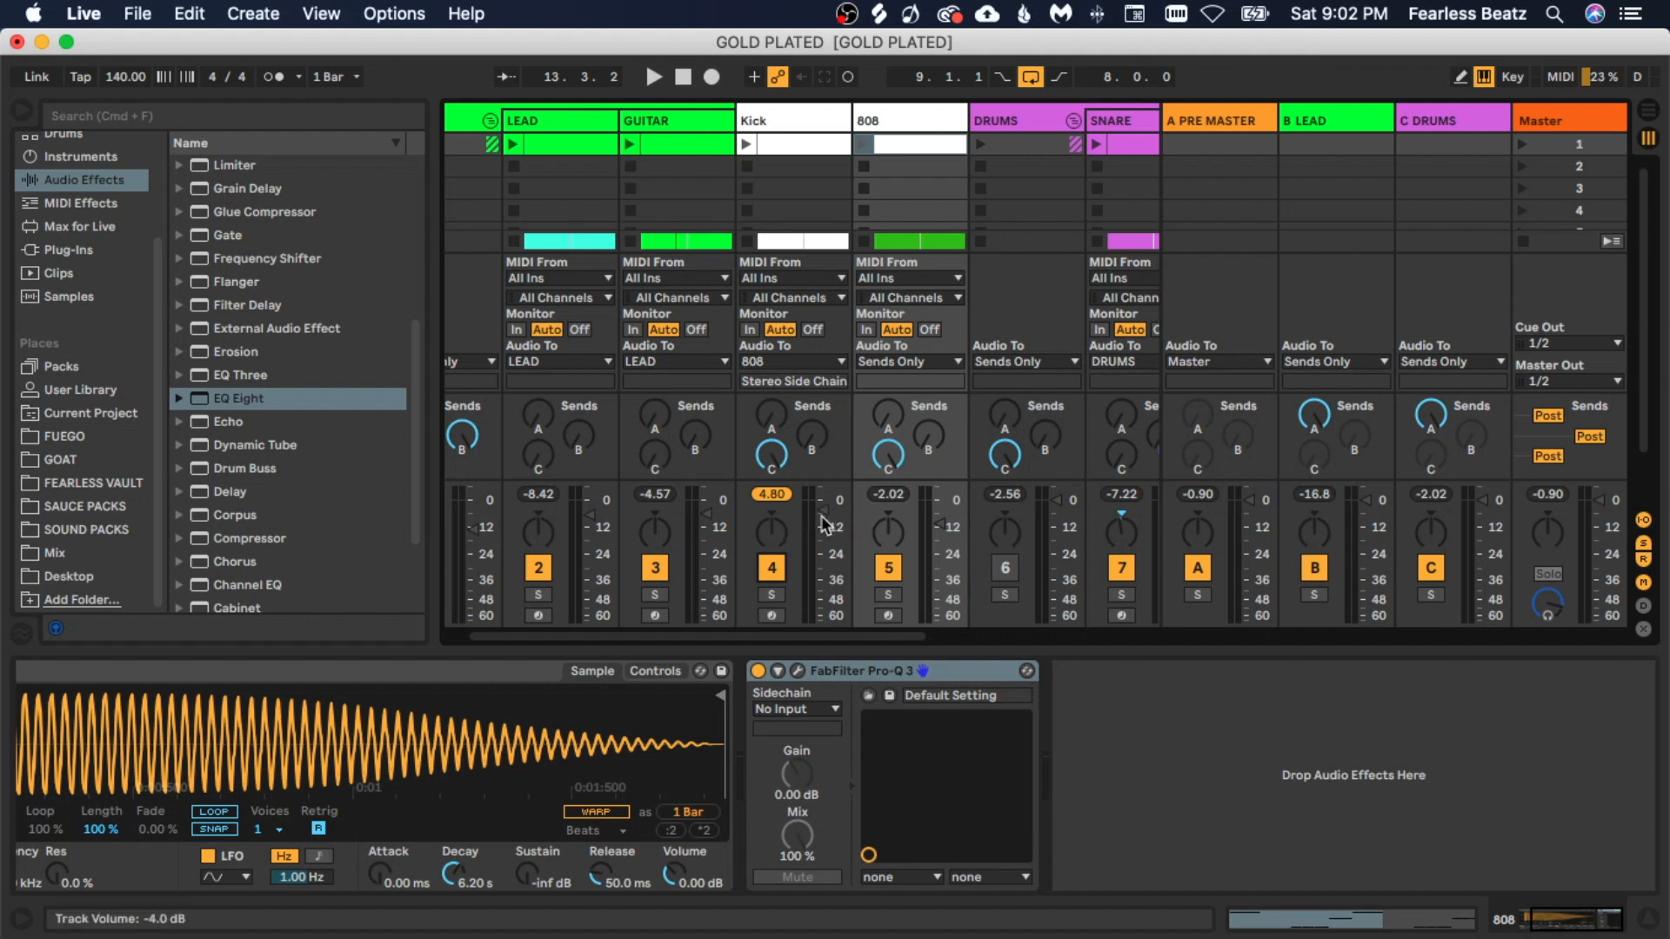
key("space")
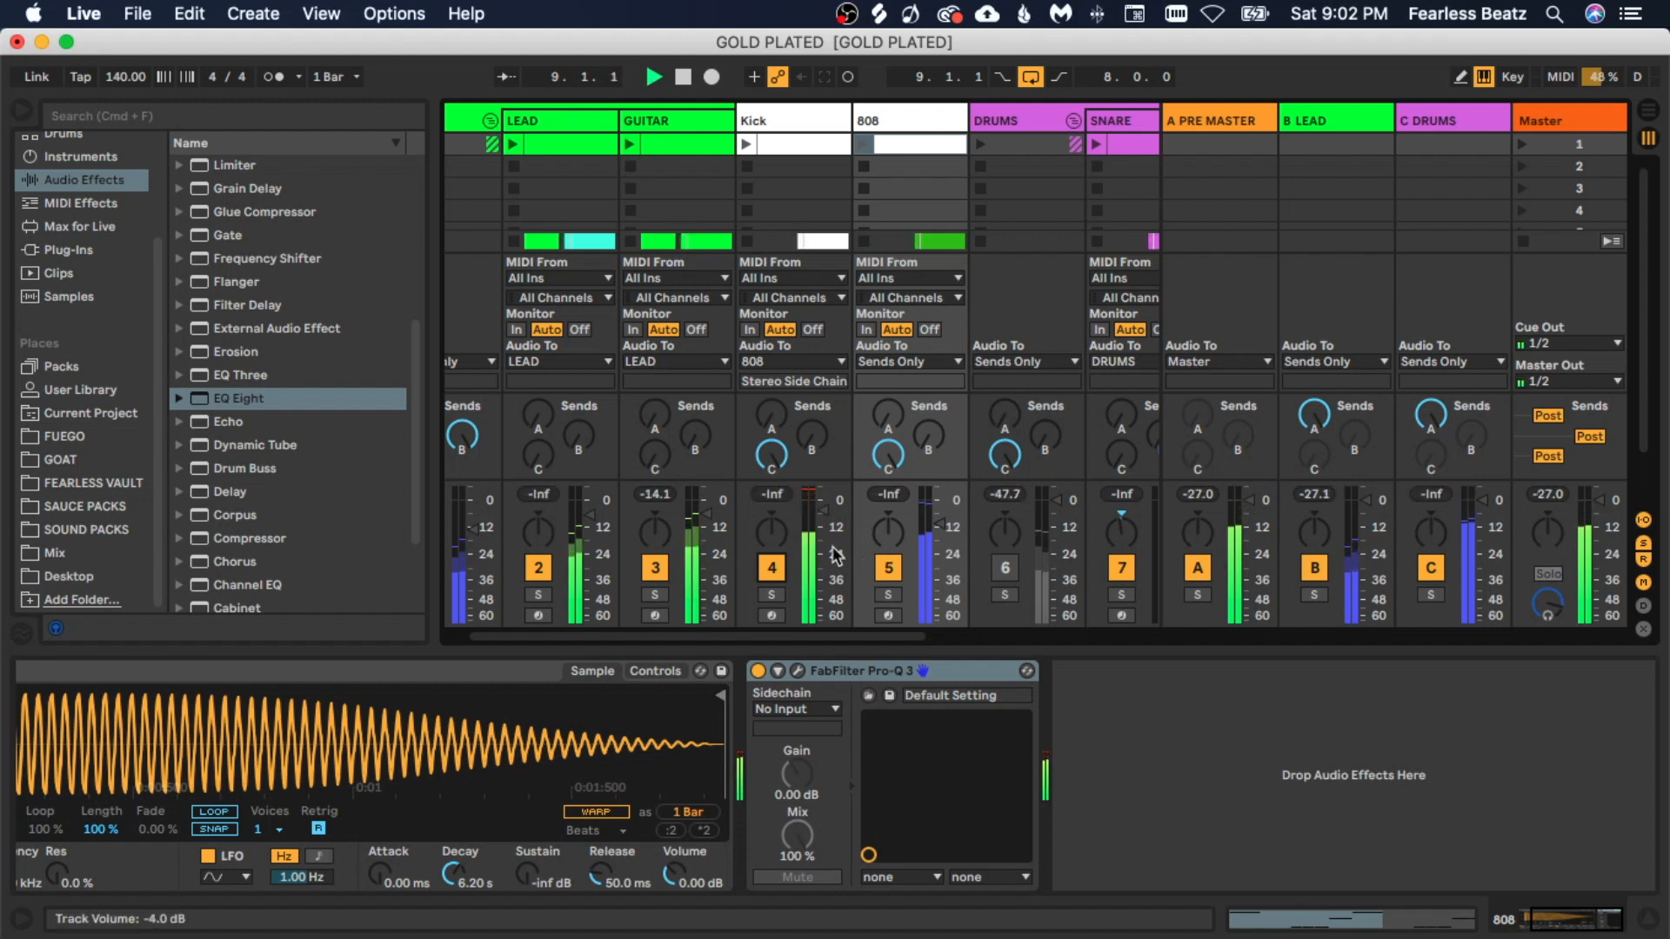
left_click(779, 571)
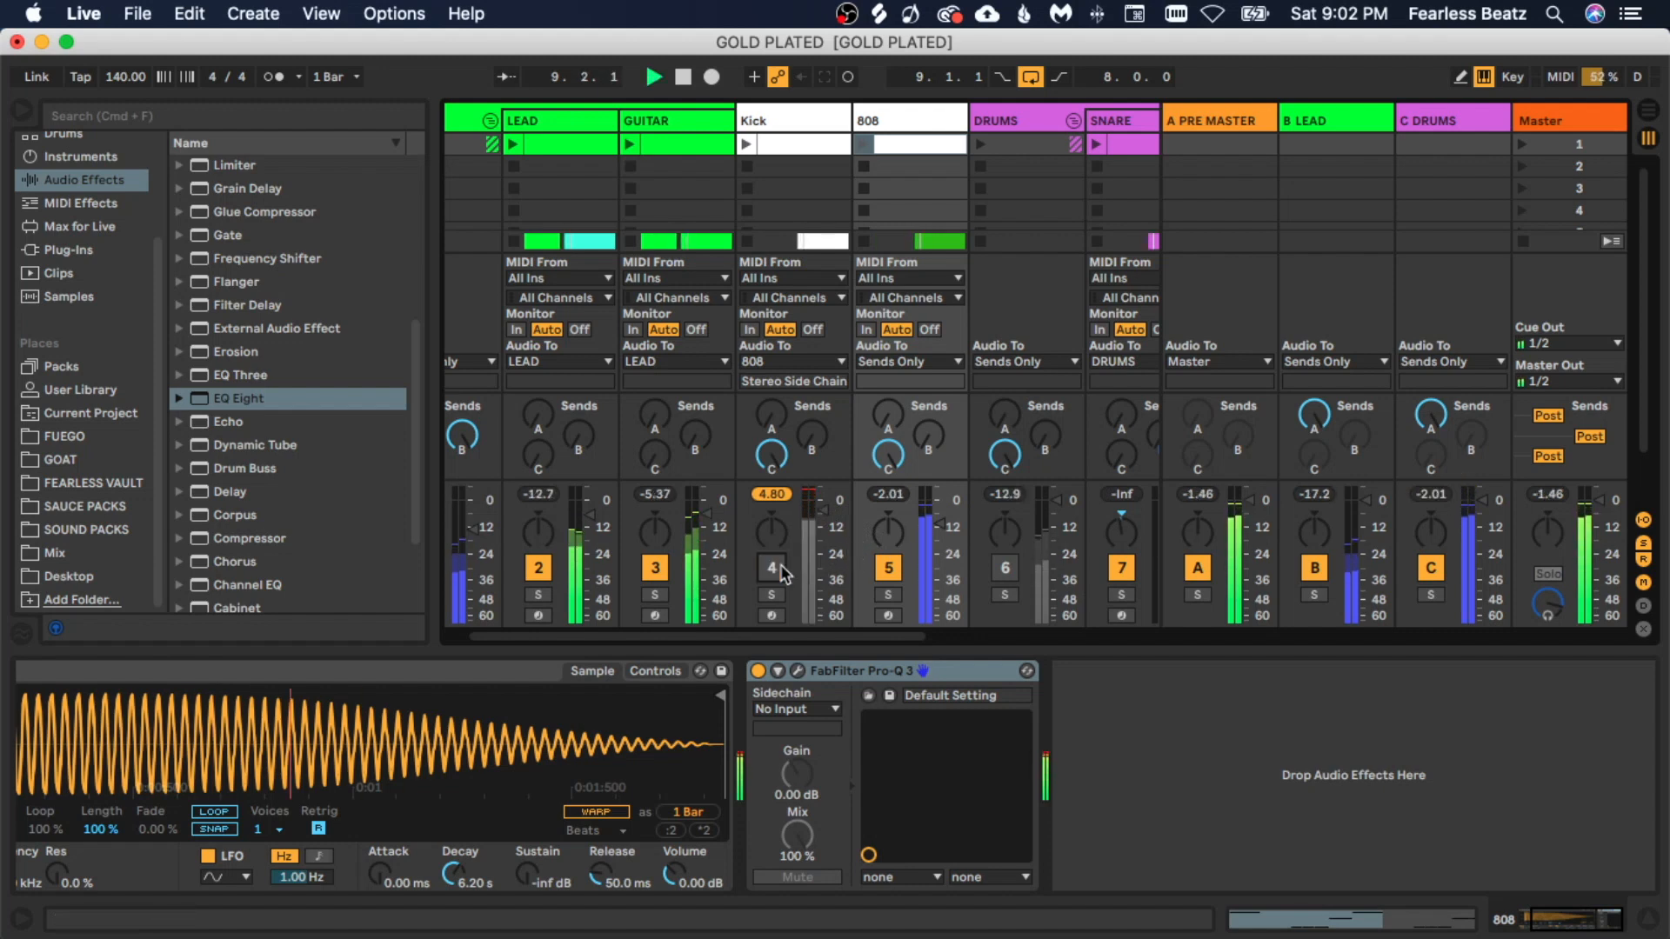
left_click(782, 570)
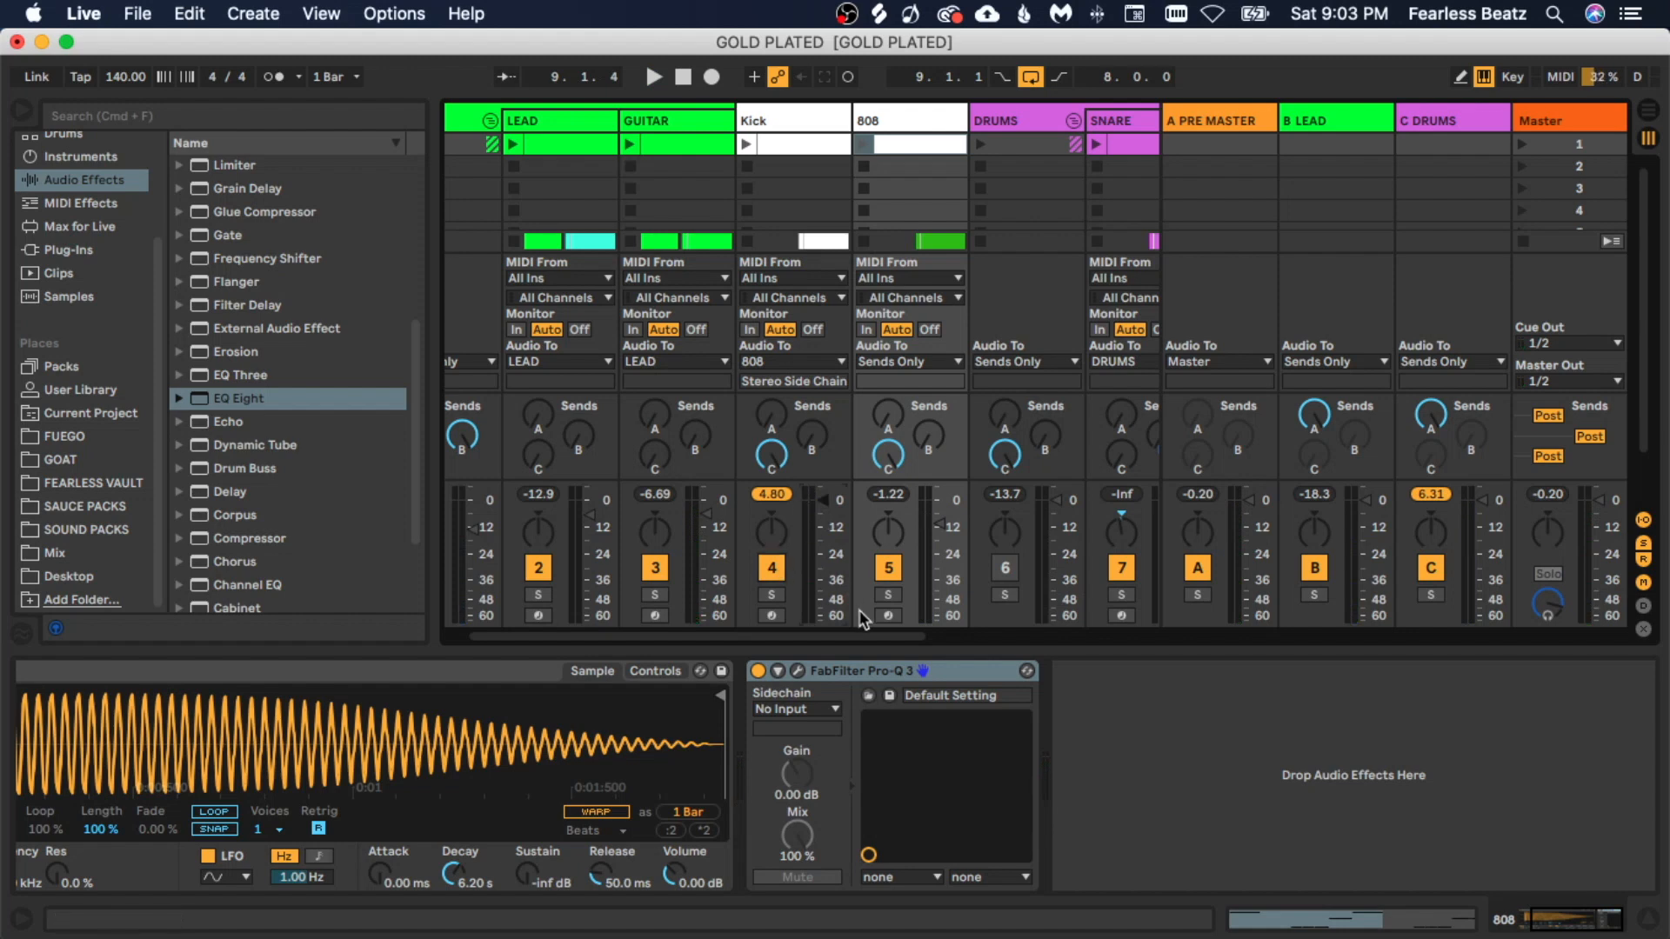
Step: Audition the loop with the Kick fader raised and with it back at -4.0 dB, comparing the channel and master levels
key("space")
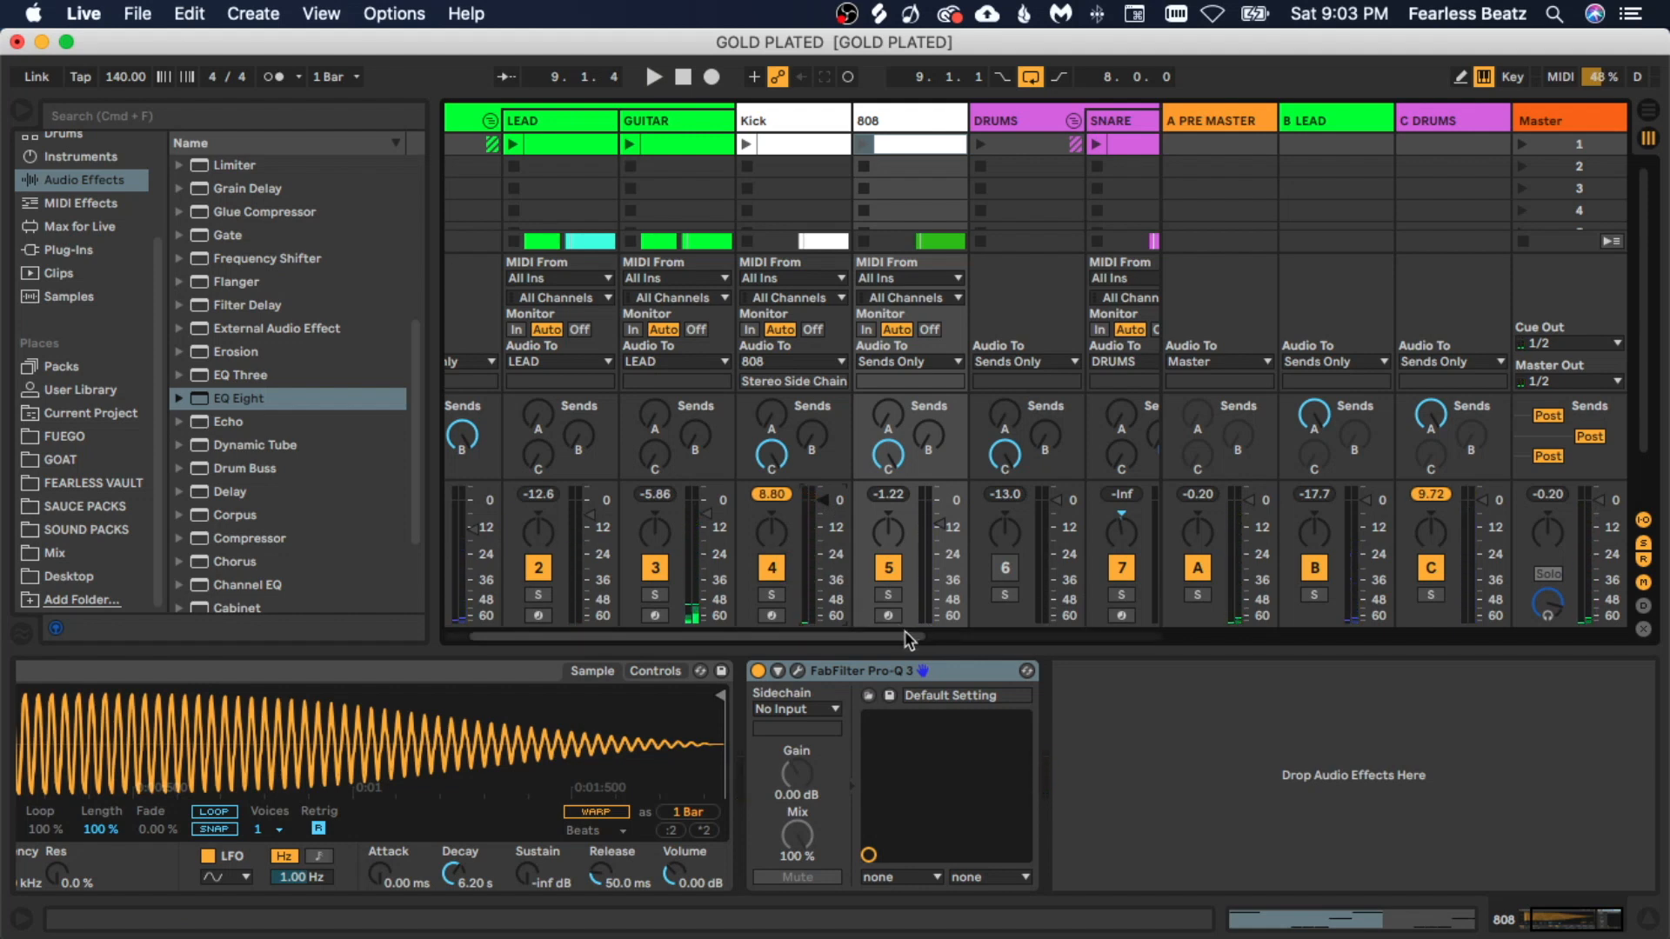
key("space")
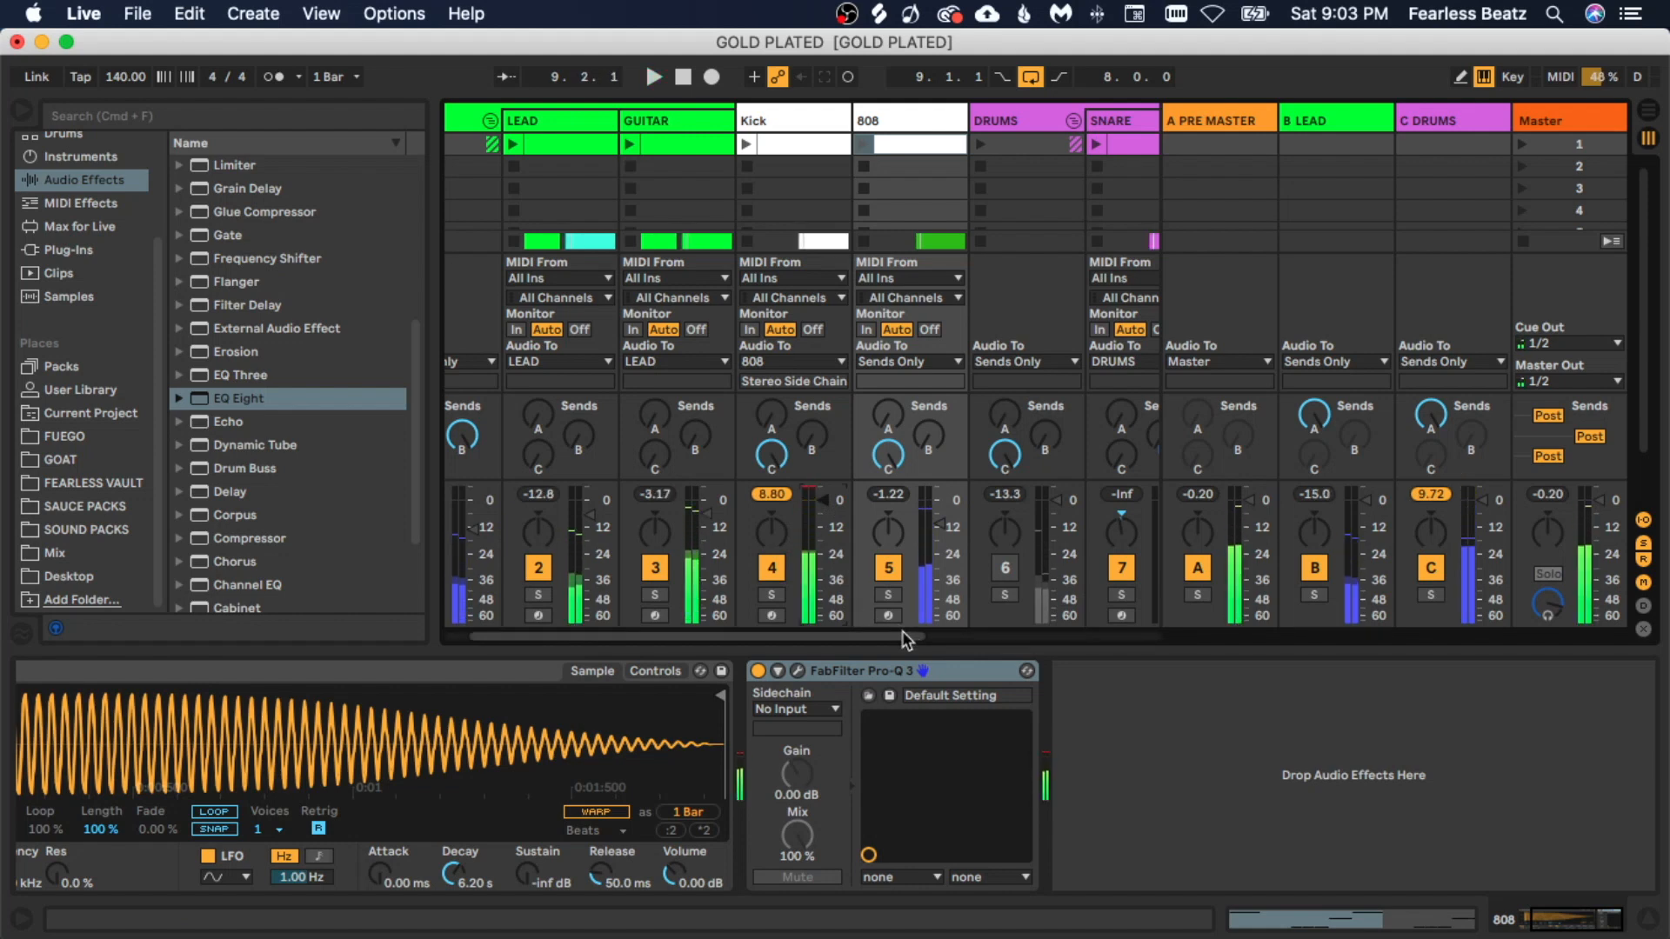
key("space")
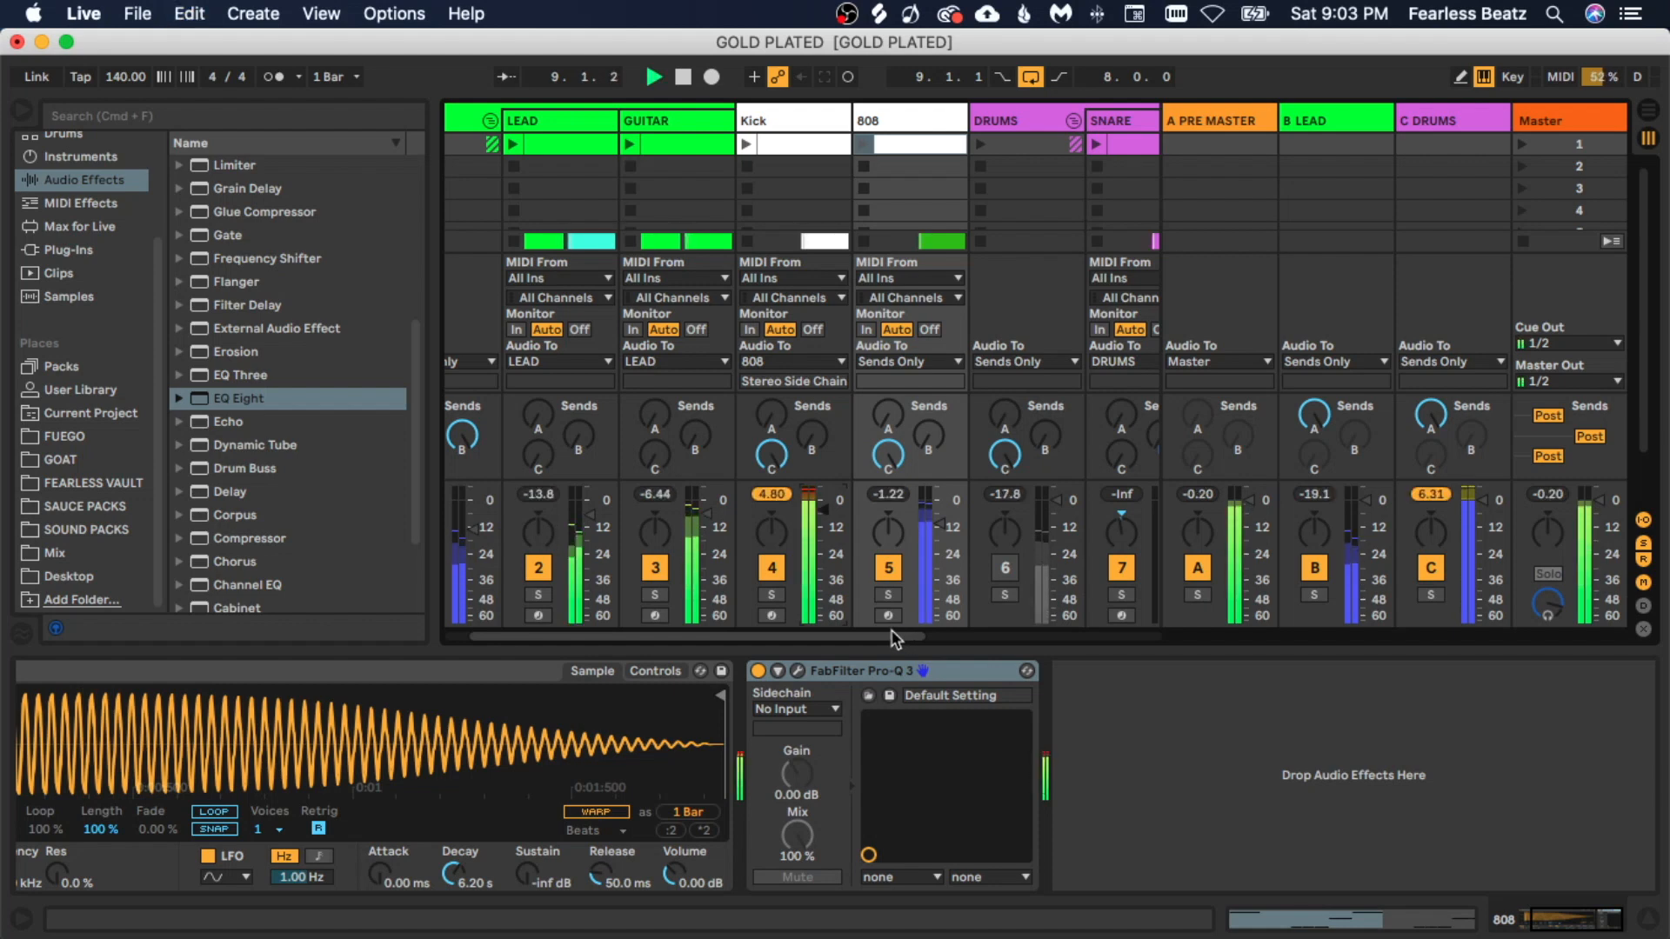
key("space")
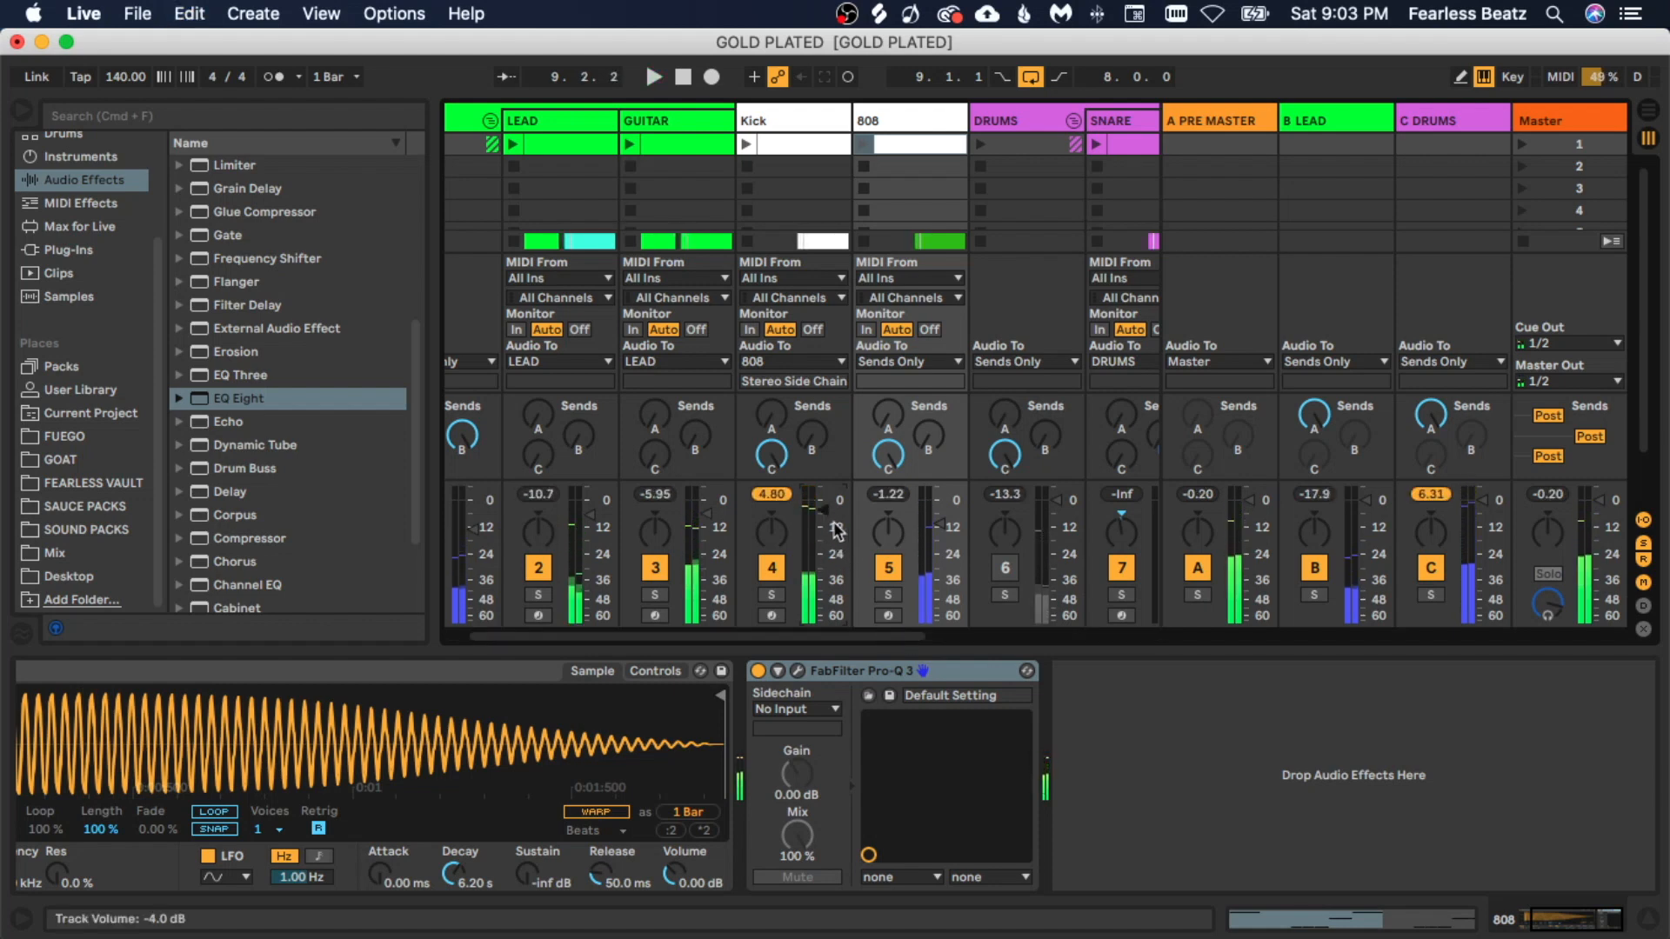
key("space")
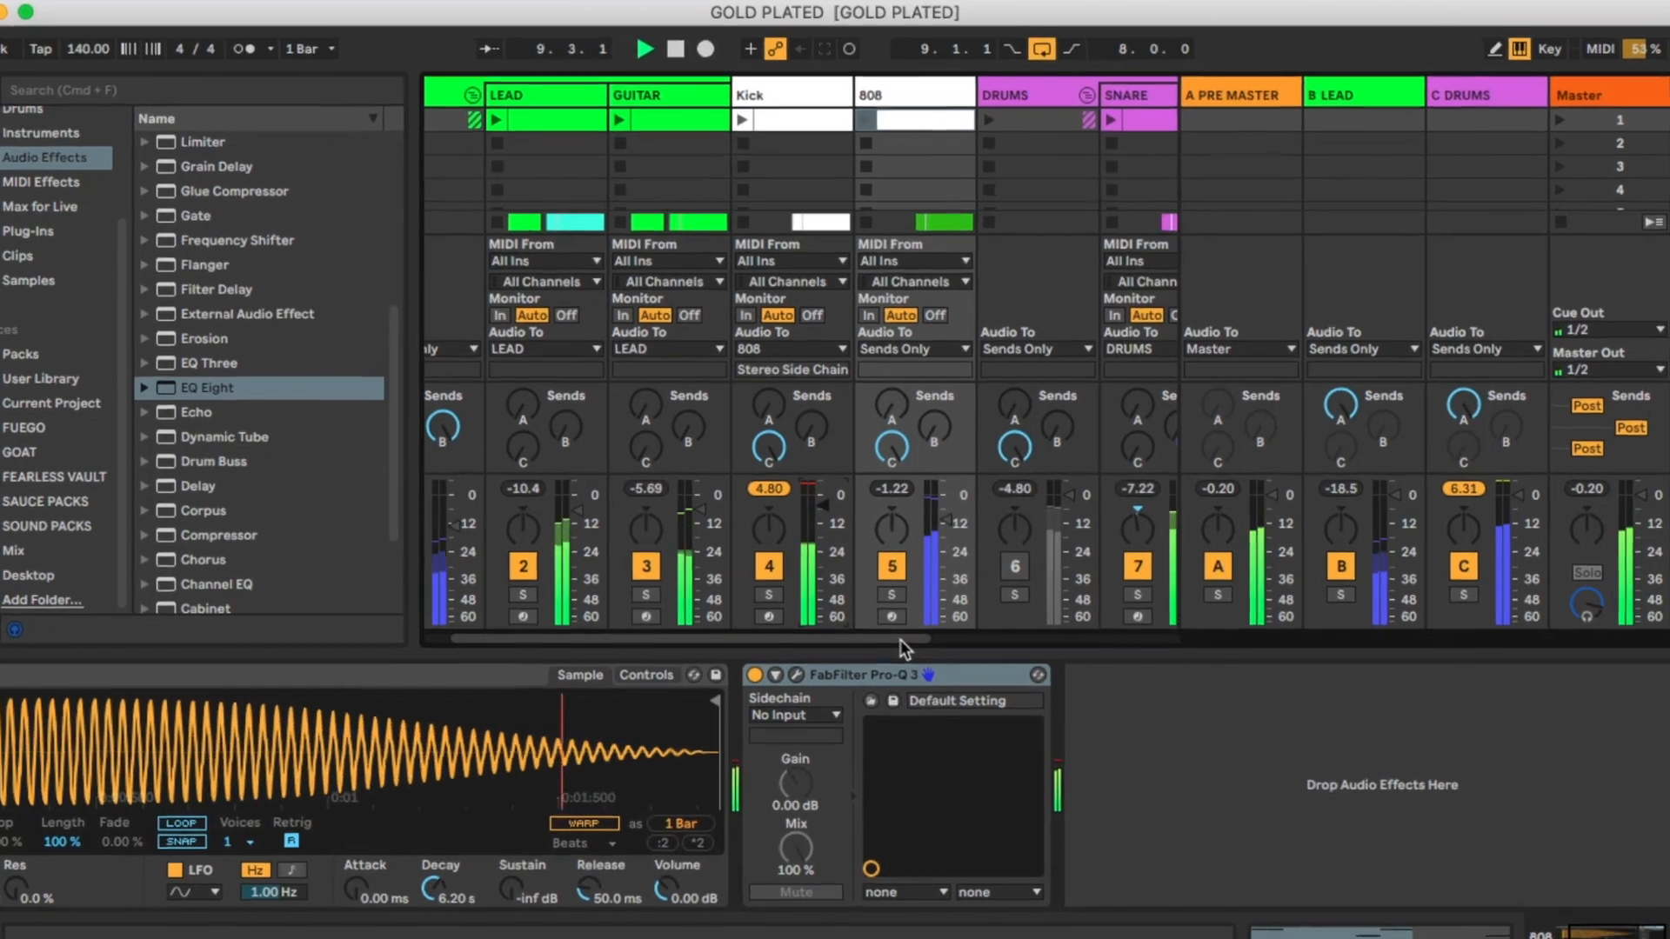